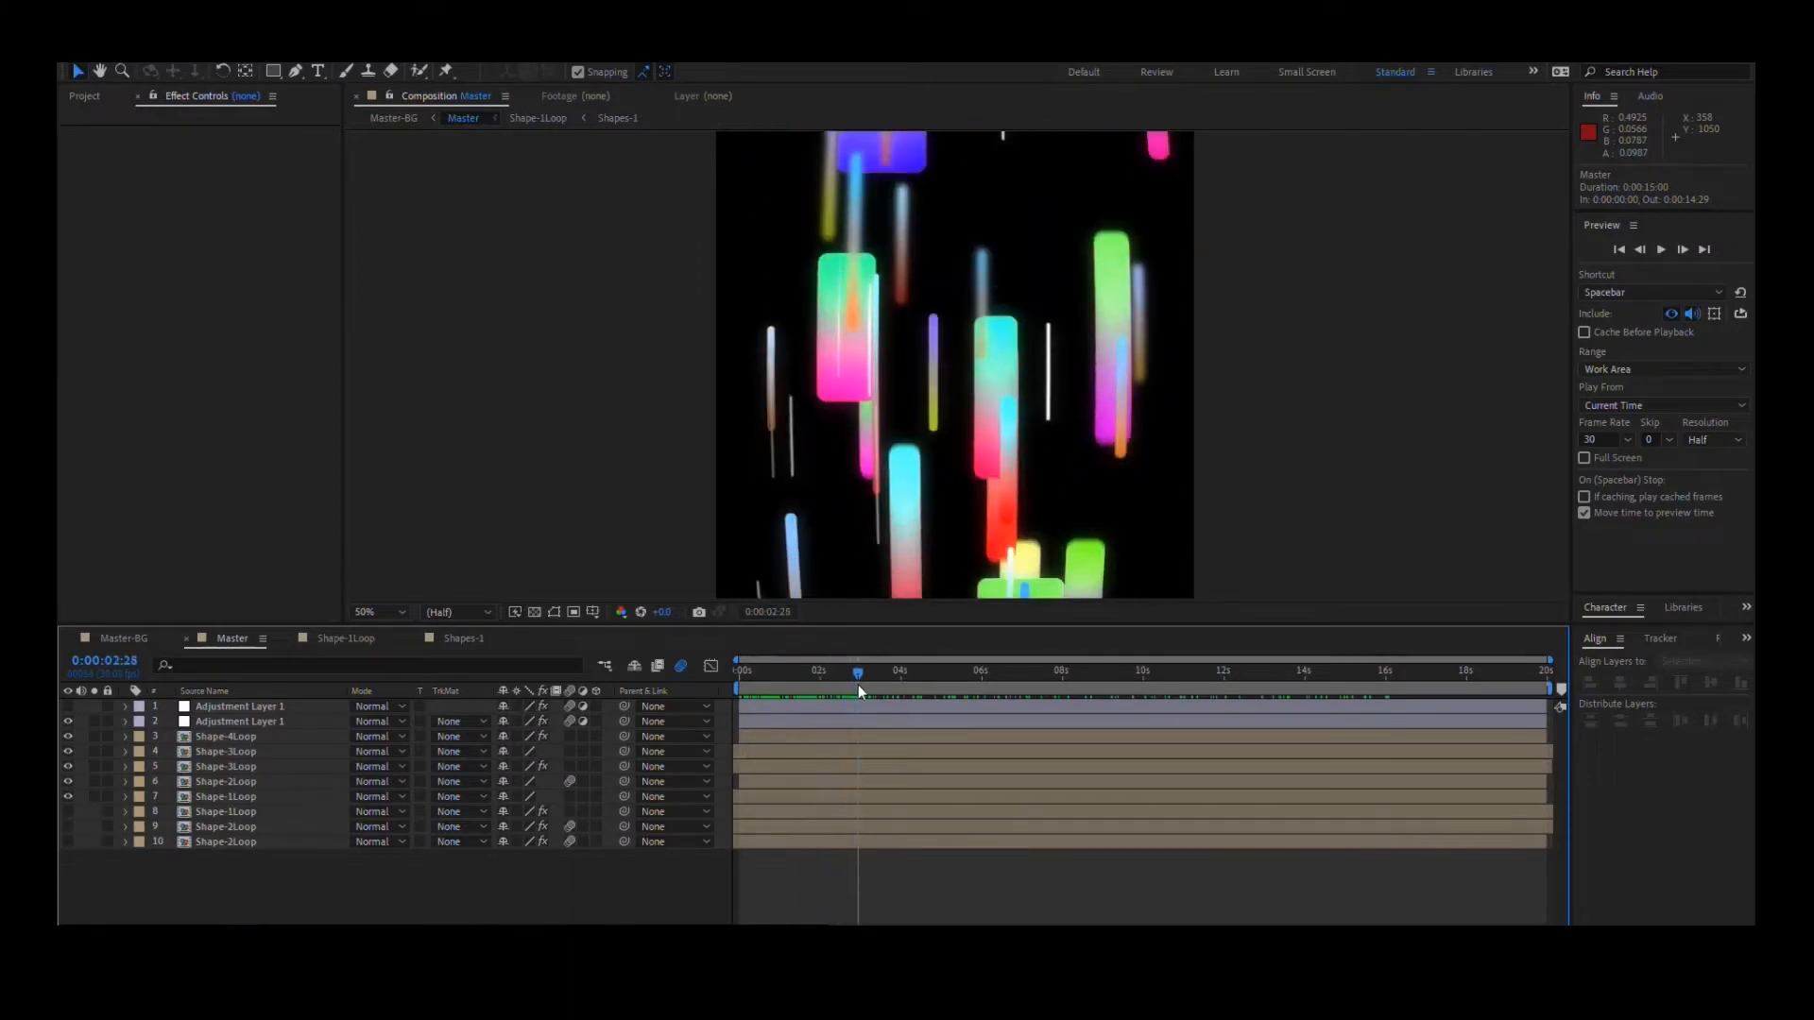
- Make the three hidden shape loop layers 8 to 10 visible and preview the animation at 0:00:02:13
click(229, 737)
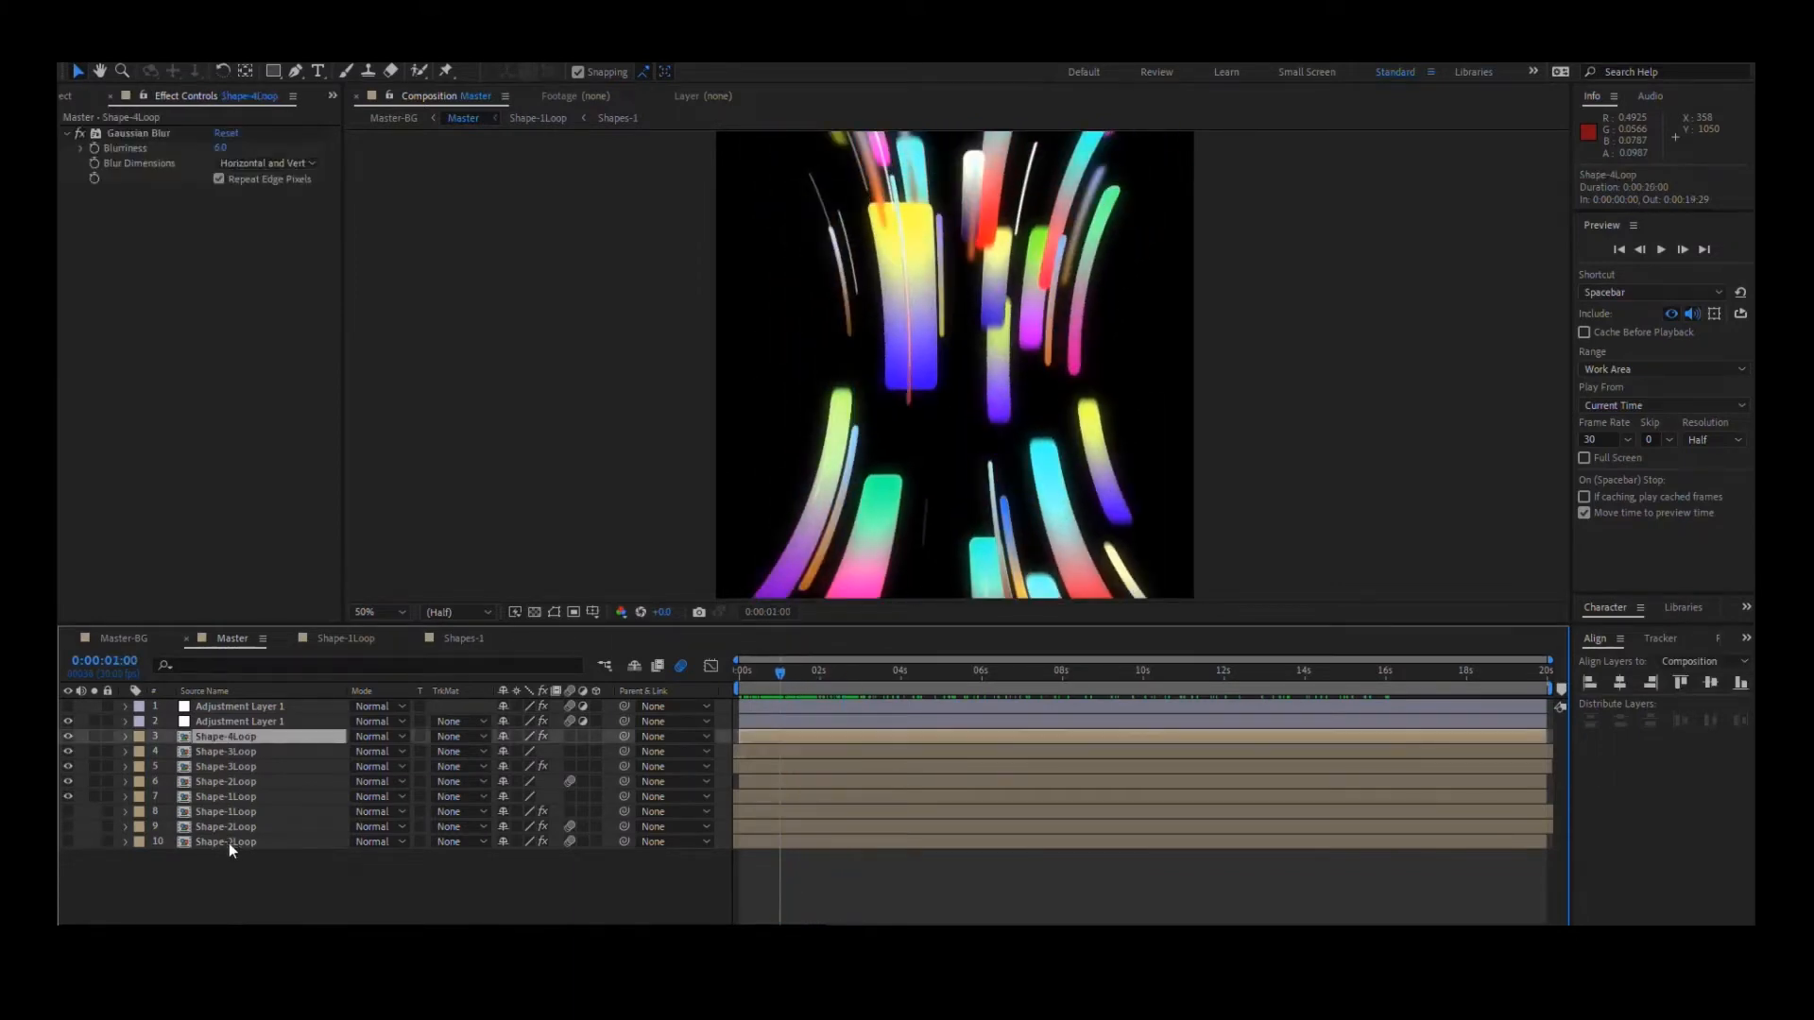
shift+click(229, 841)
click(230, 858)
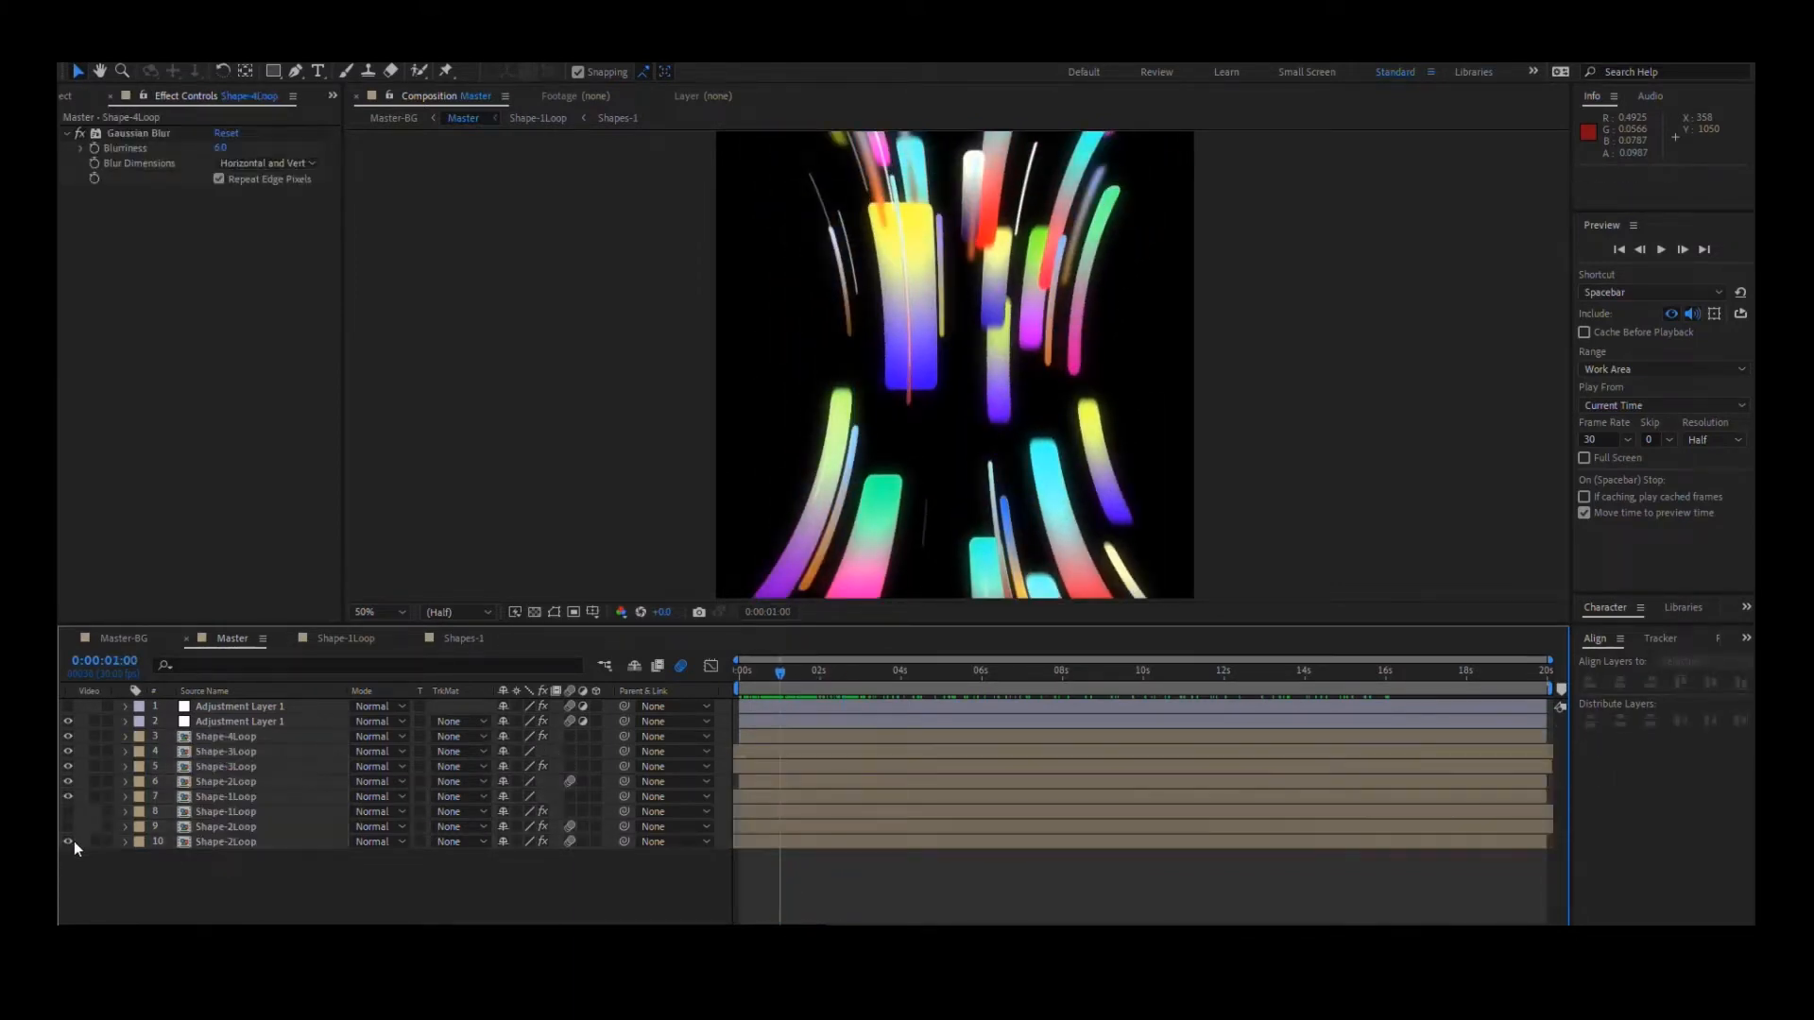
drag(780, 672, 837, 673)
- Select layers 4 to 10, reveal their Time Remap keyframes, review the animation up to 0:00:01:25, and collapse the keyframes again
click(270, 751)
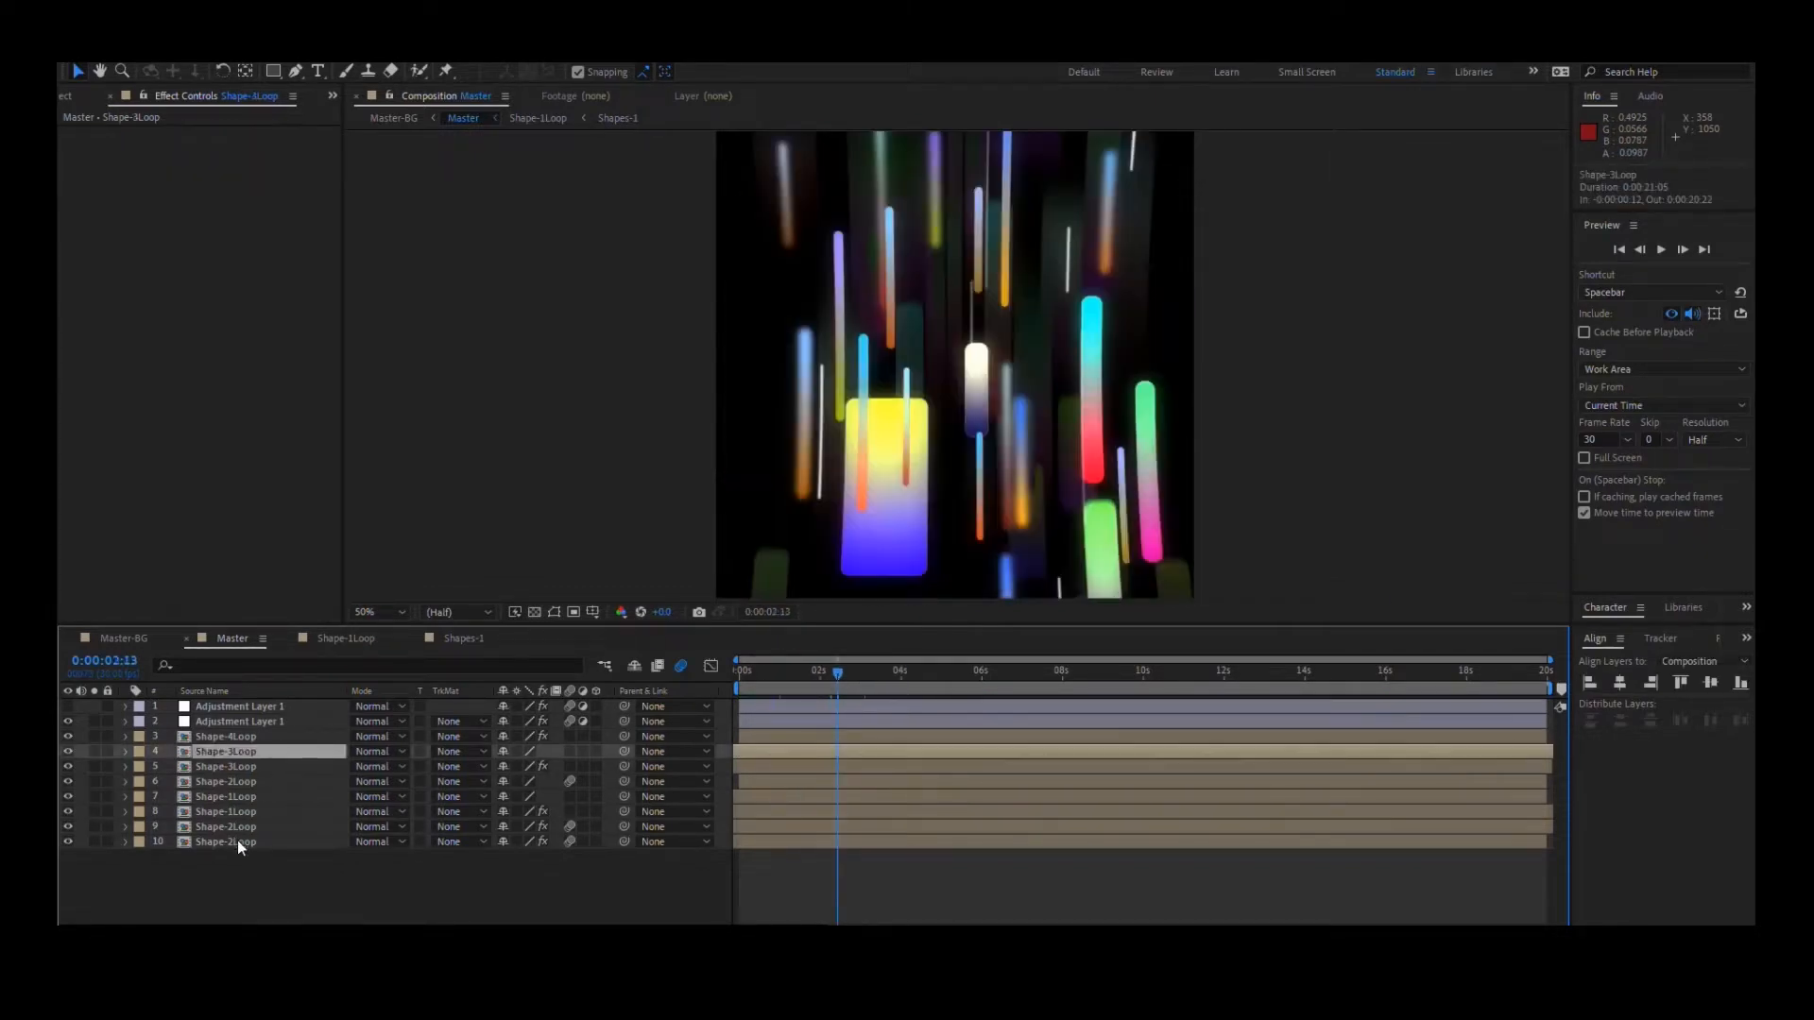
shift+click(238, 841)
key(t)
key(t)
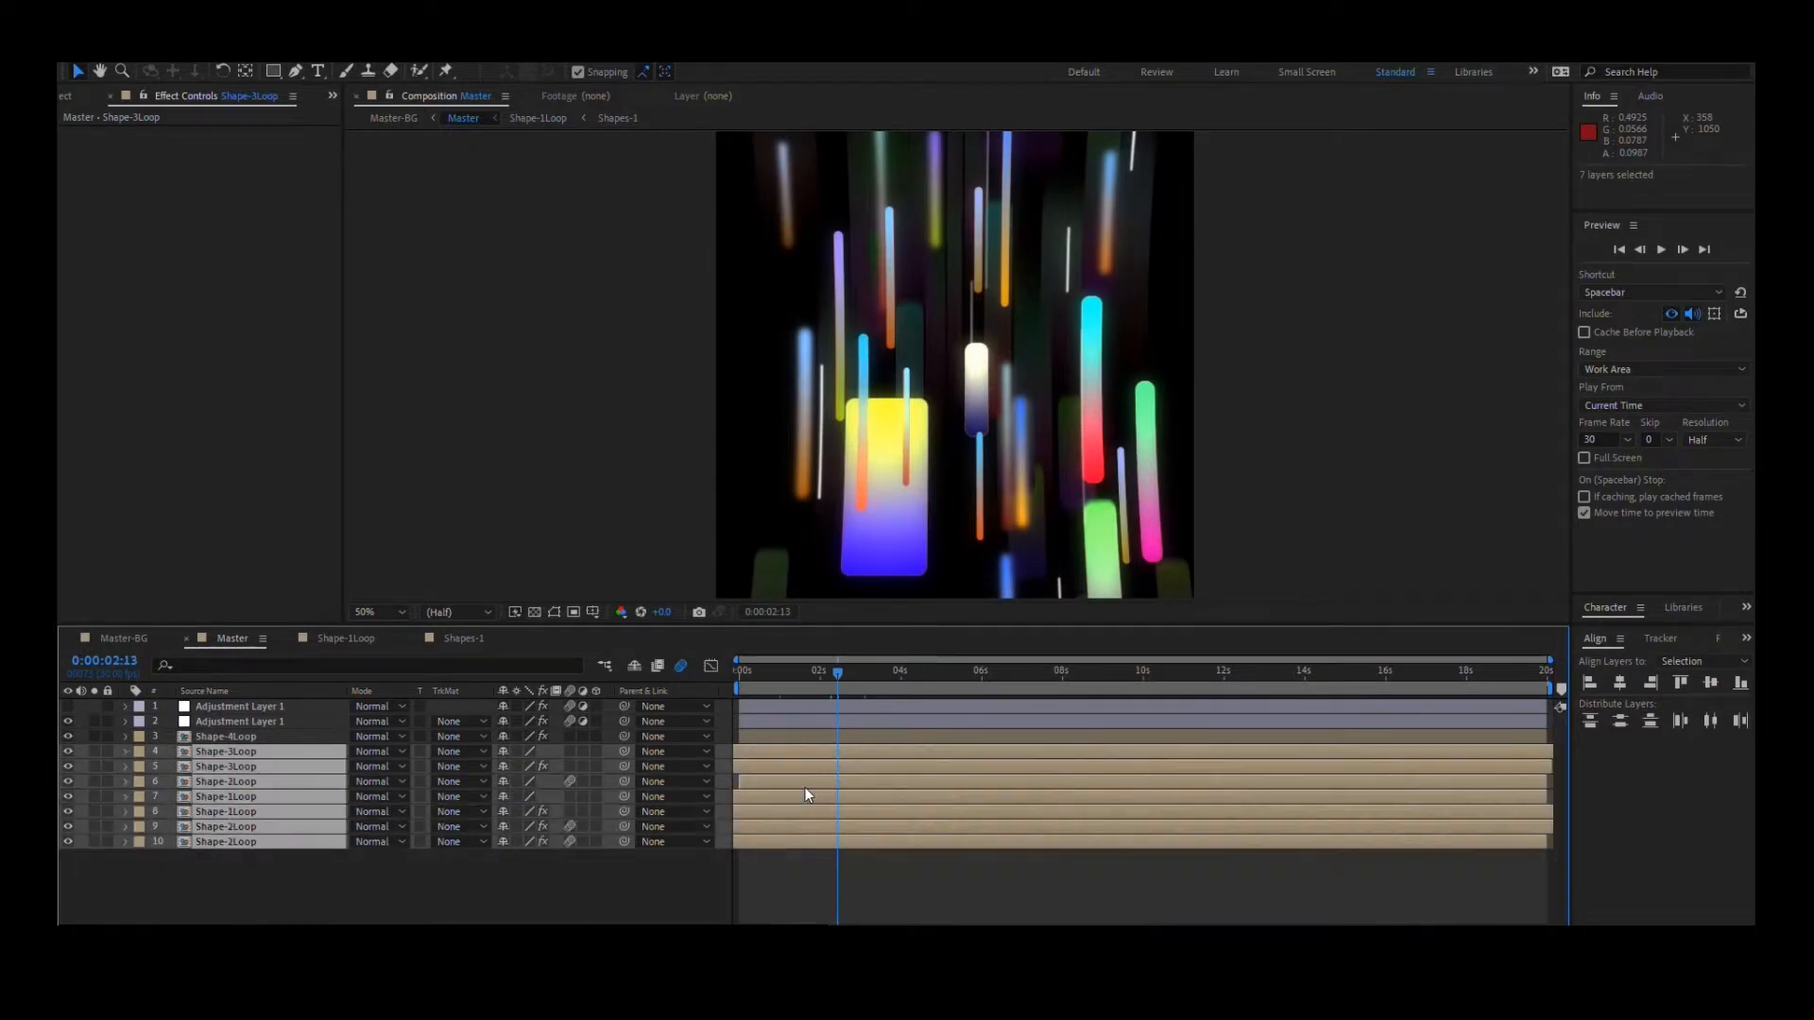
key(u)
scroll(773, 784, down, 1)
drag(758, 677, 815, 682)
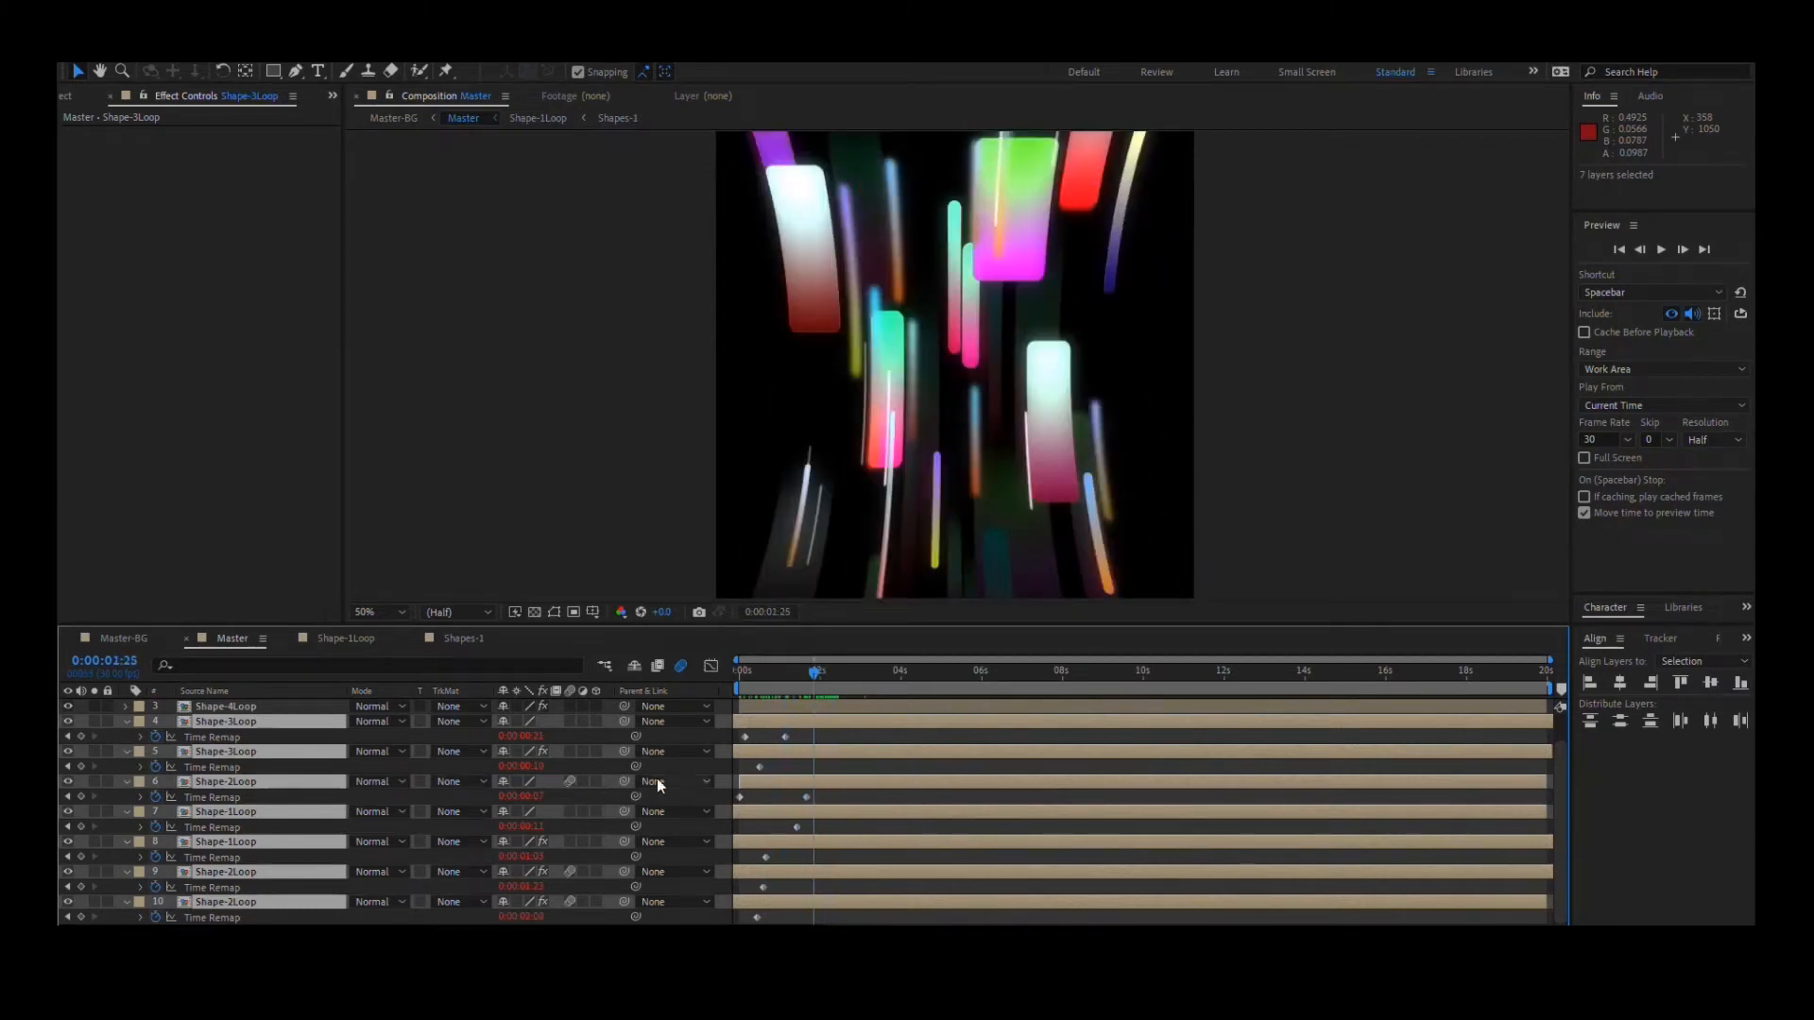
key(u)
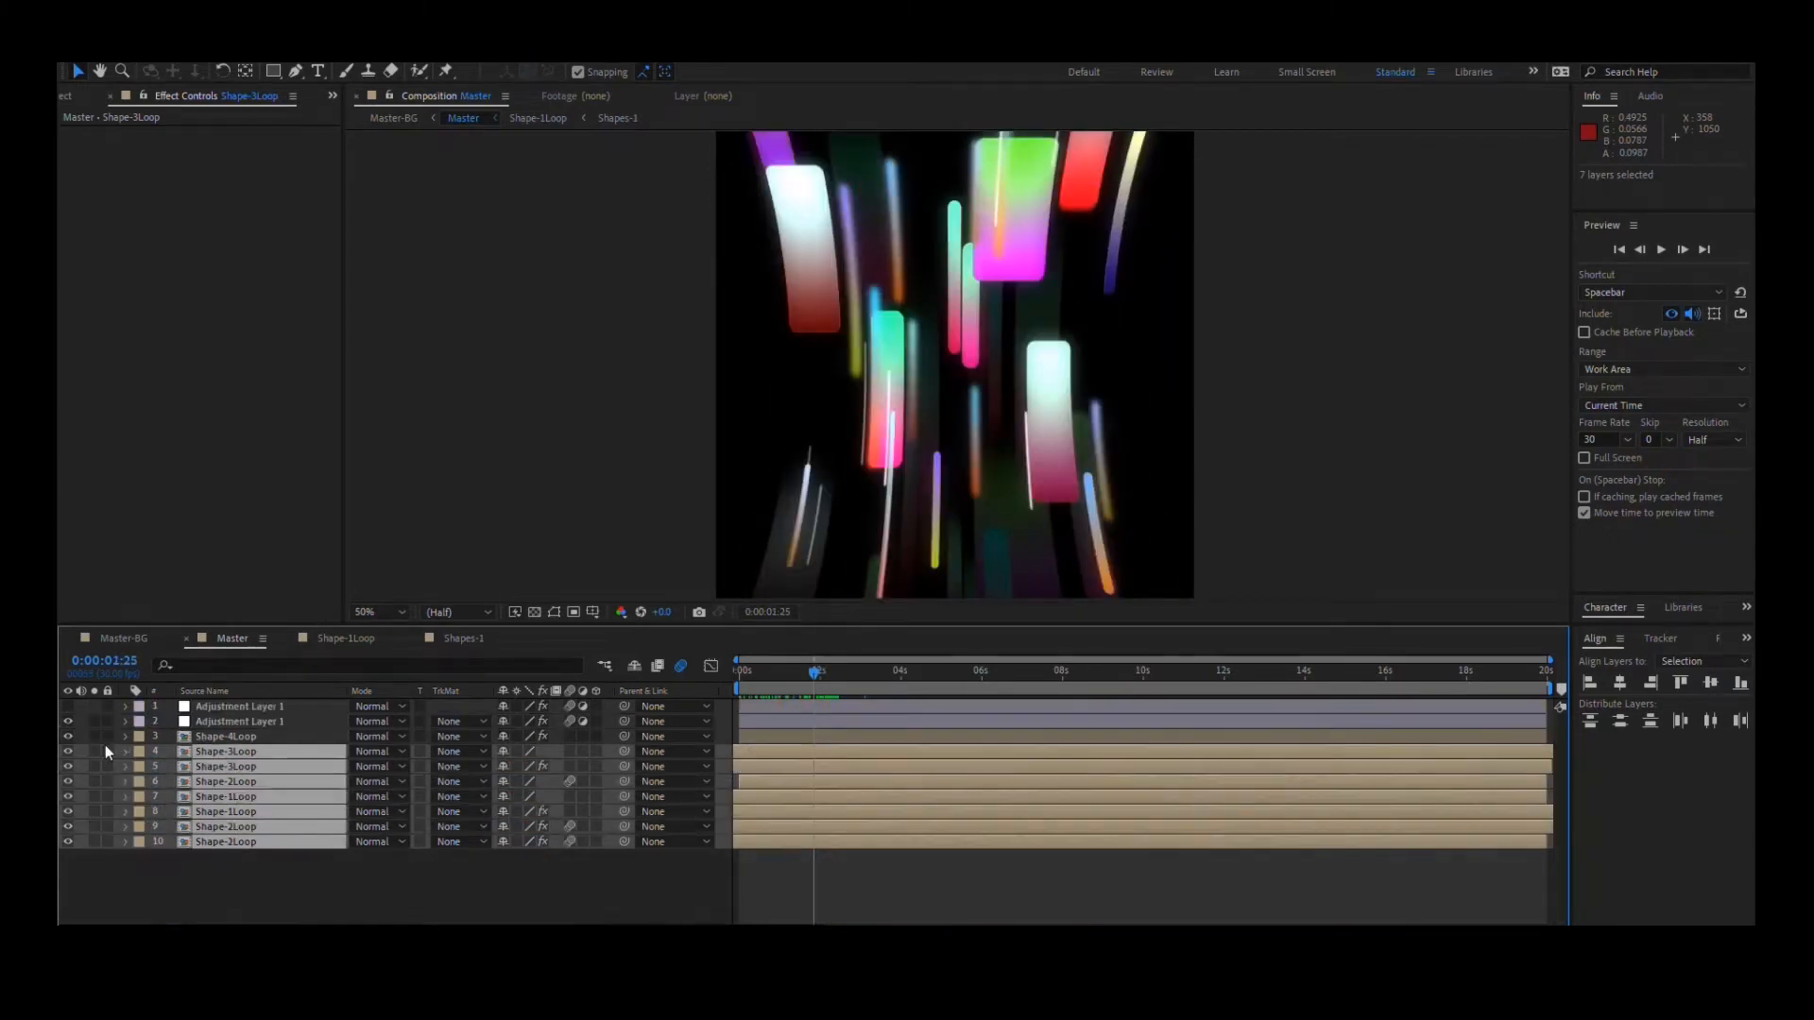
- Solo the upper layers one after another, from Shape-3Loop up to the visible adjustment layer, to inspect each one's contribution
click(113, 854)
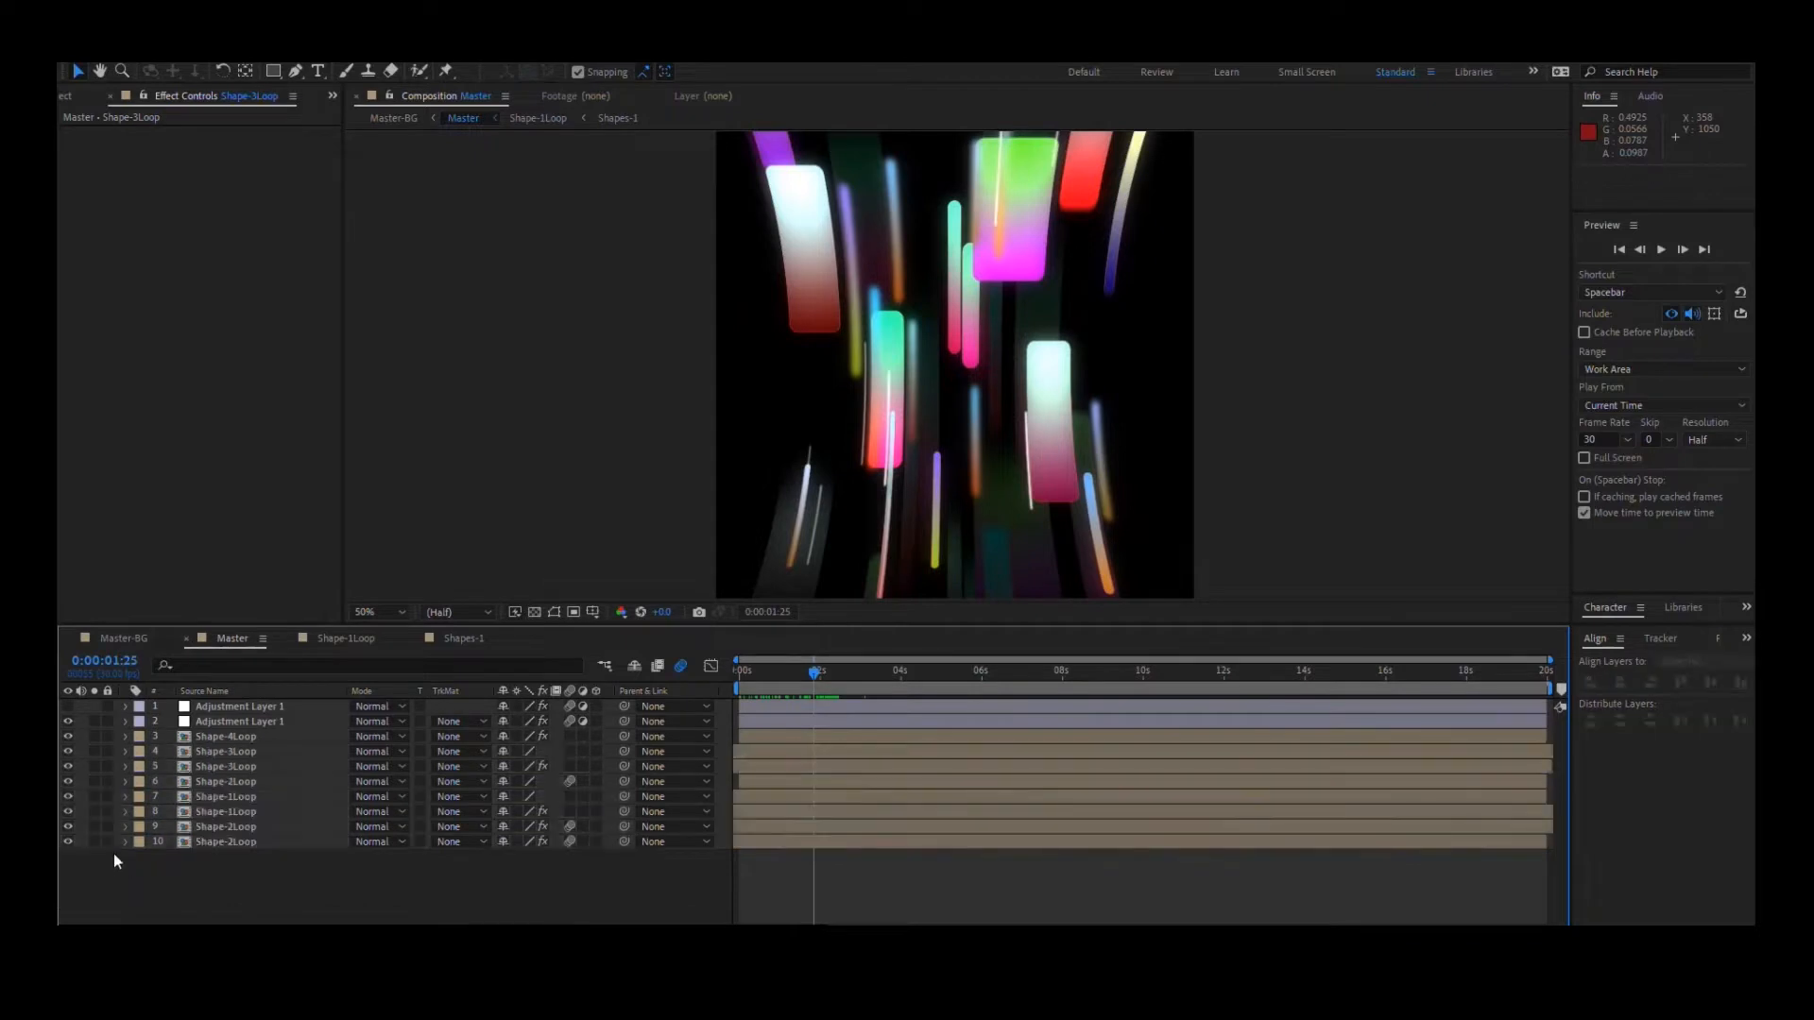
click(94, 782)
click(94, 773)
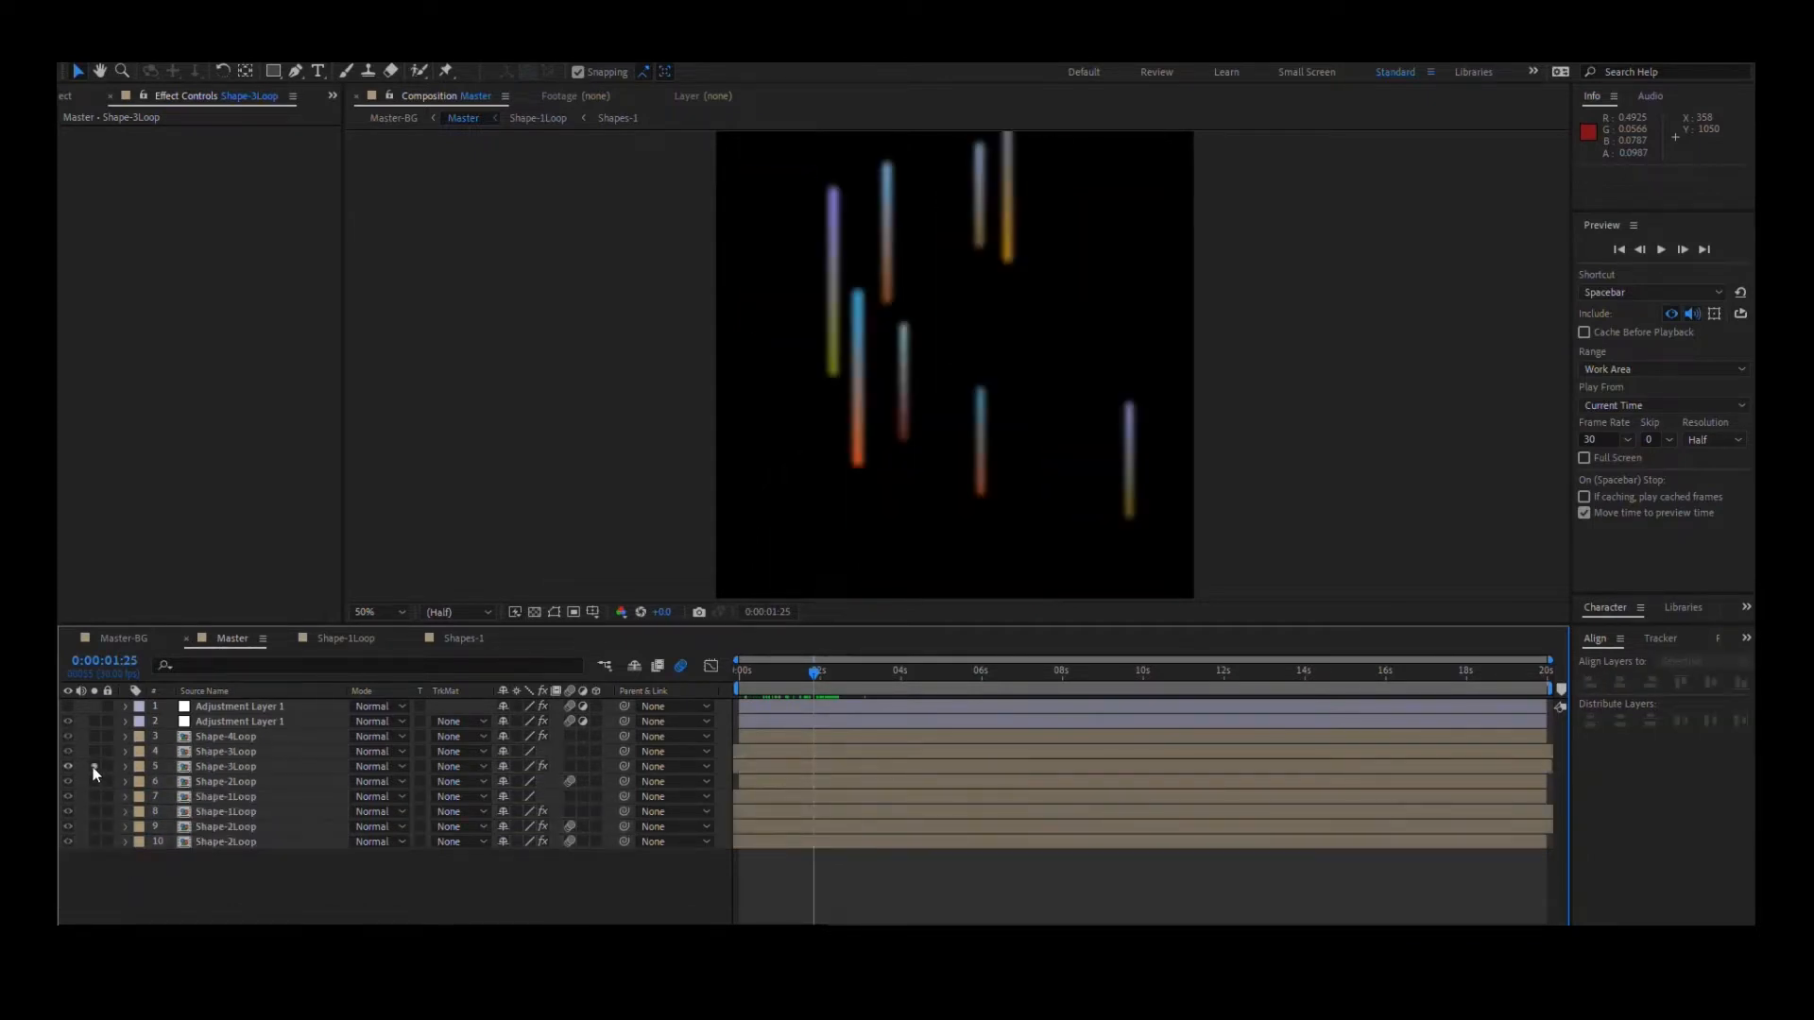
click(95, 752)
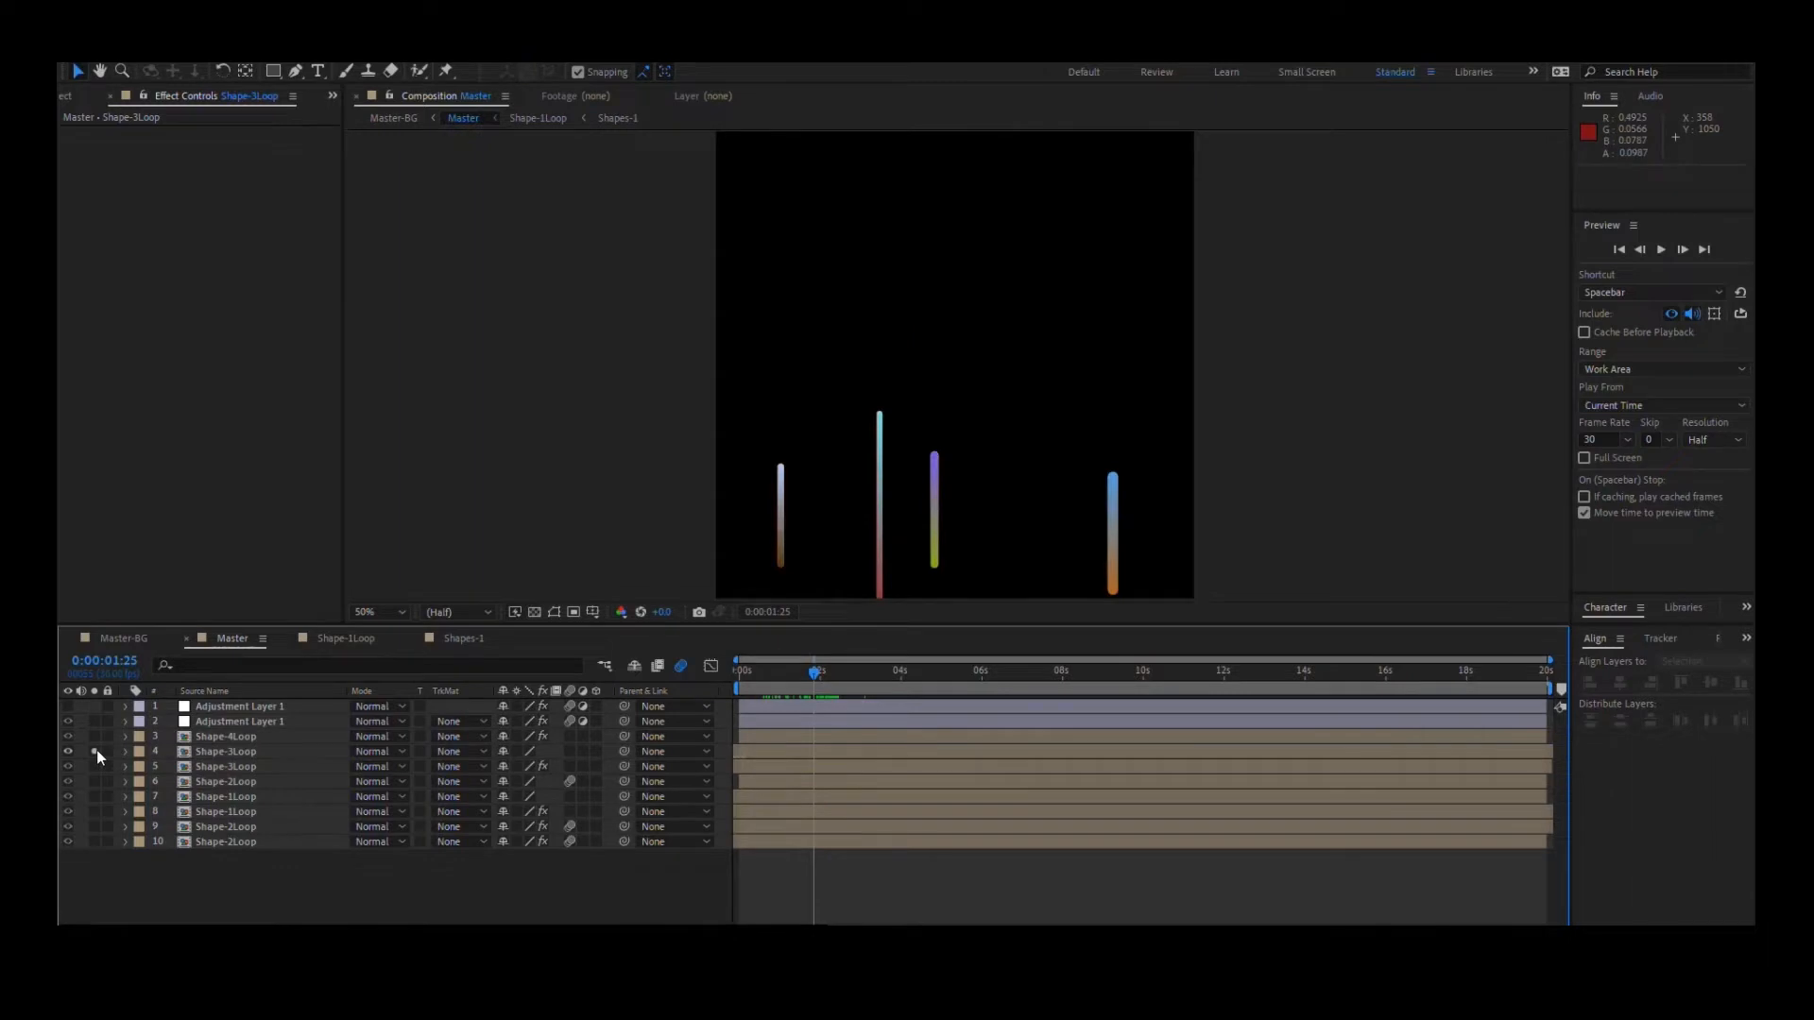
click(95, 752)
click(94, 737)
click(98, 725)
key(comma)
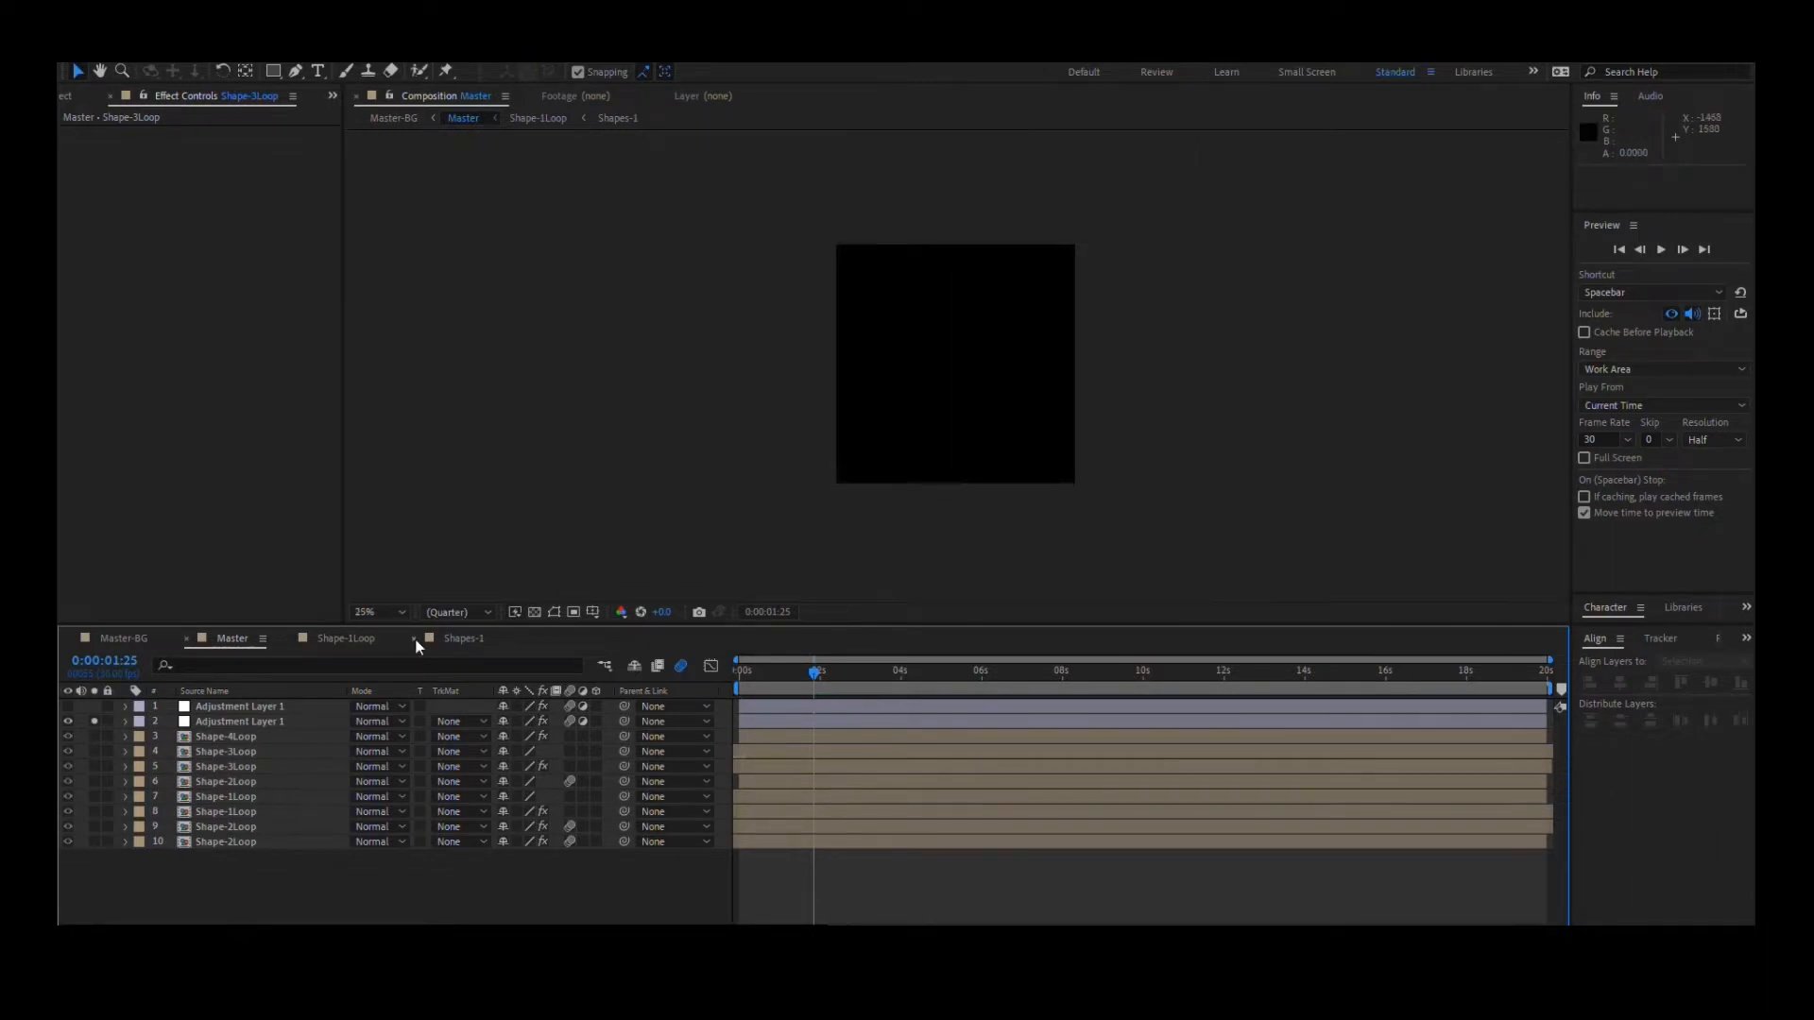
- Solo layers 7, 6, 8 and 9 in turn to examine the foreground and darkened background Shape-1Loop and Shape-2Loop copies
click(93, 796)
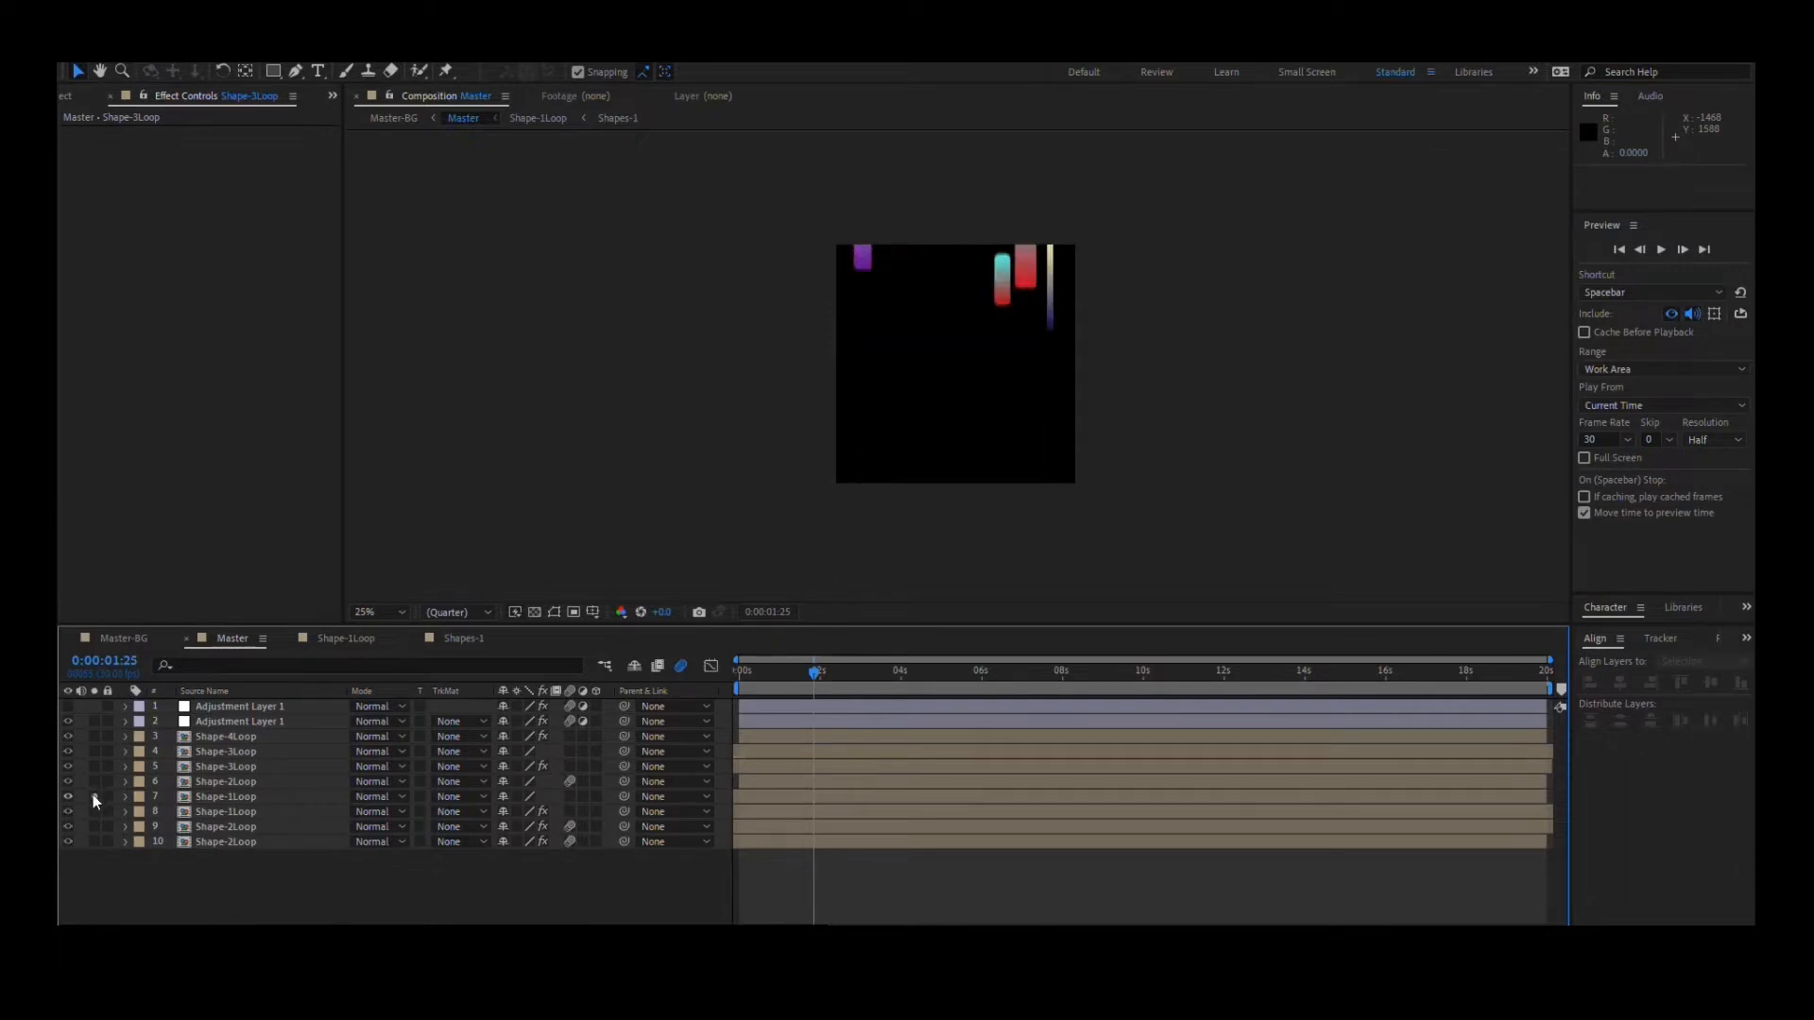
click(93, 795)
click(96, 782)
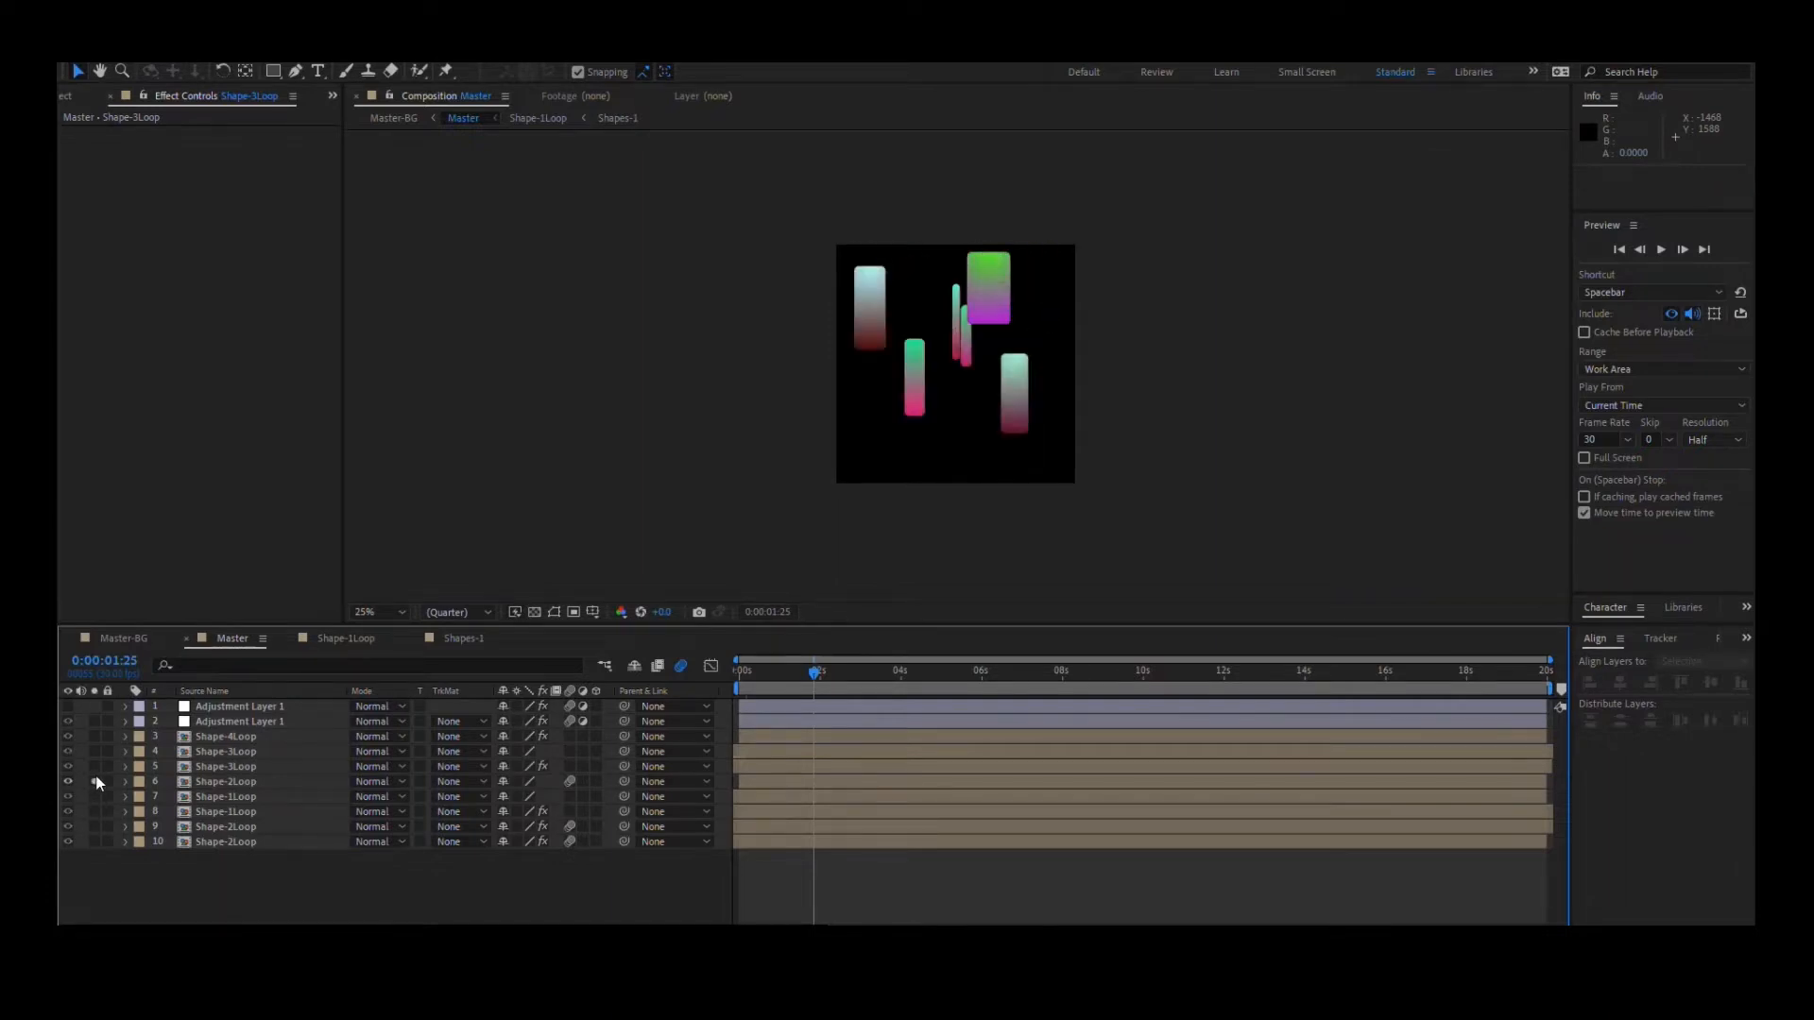
click(94, 811)
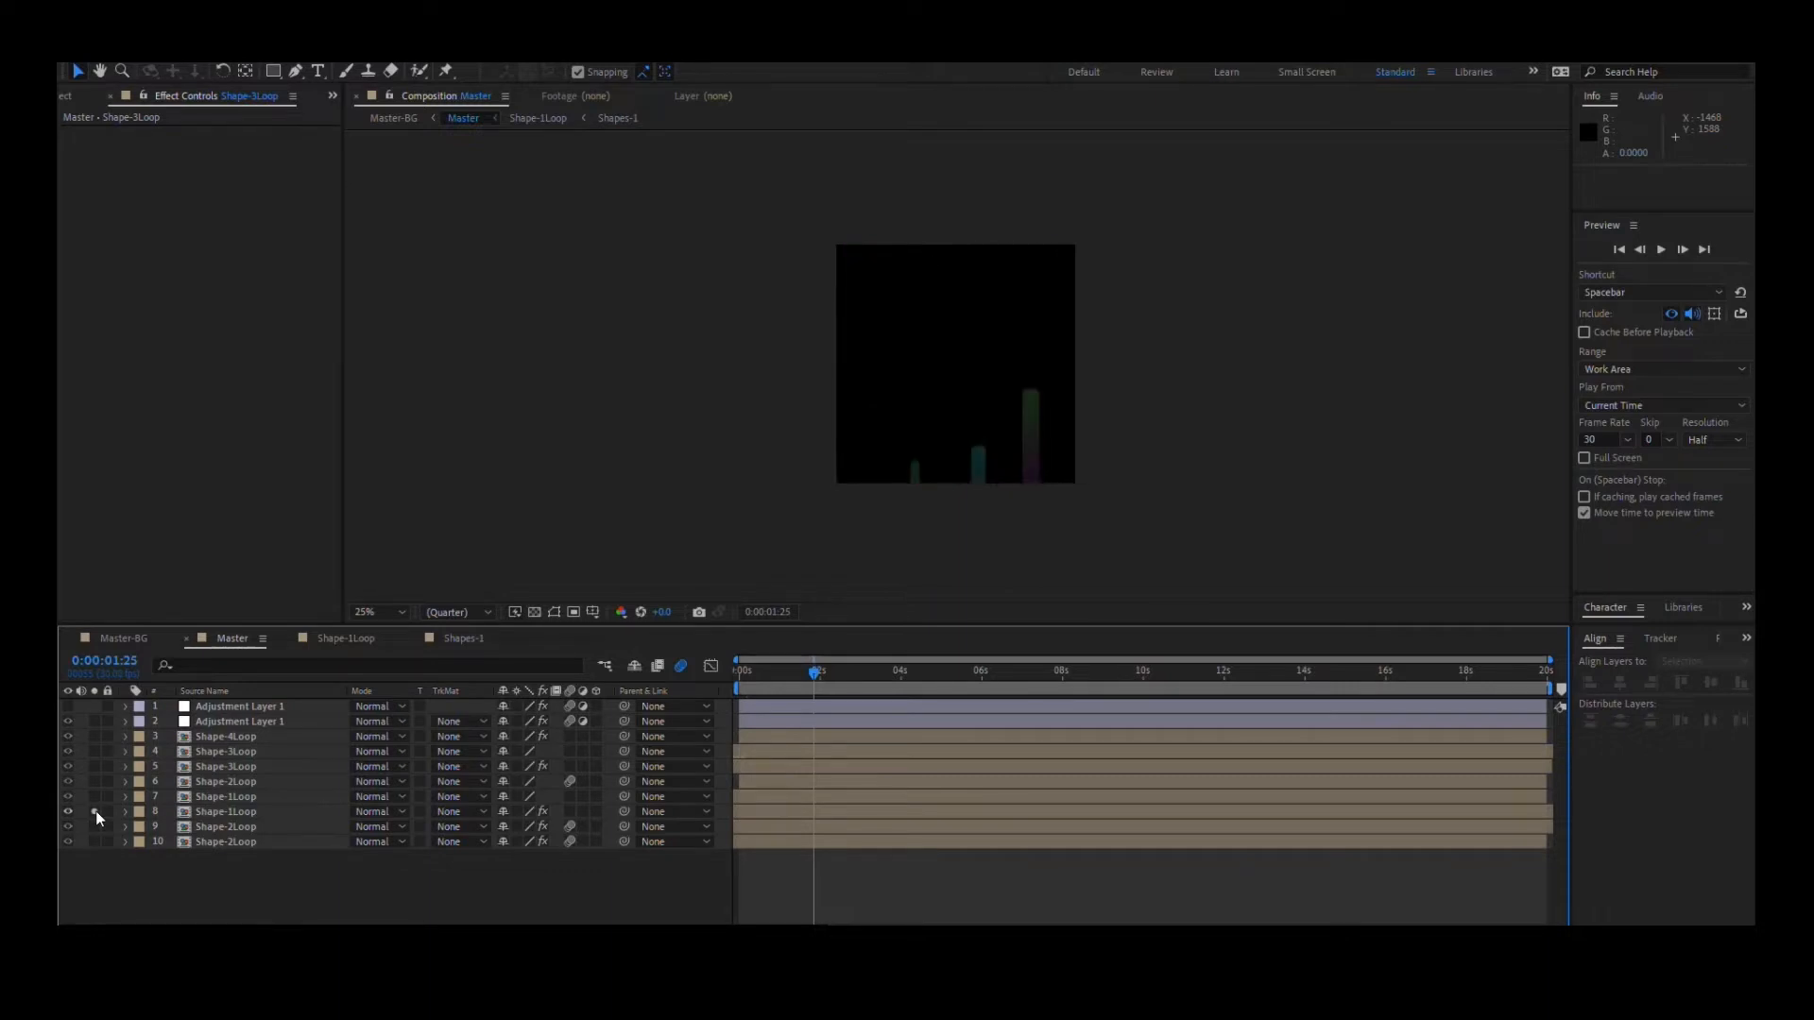
click(95, 827)
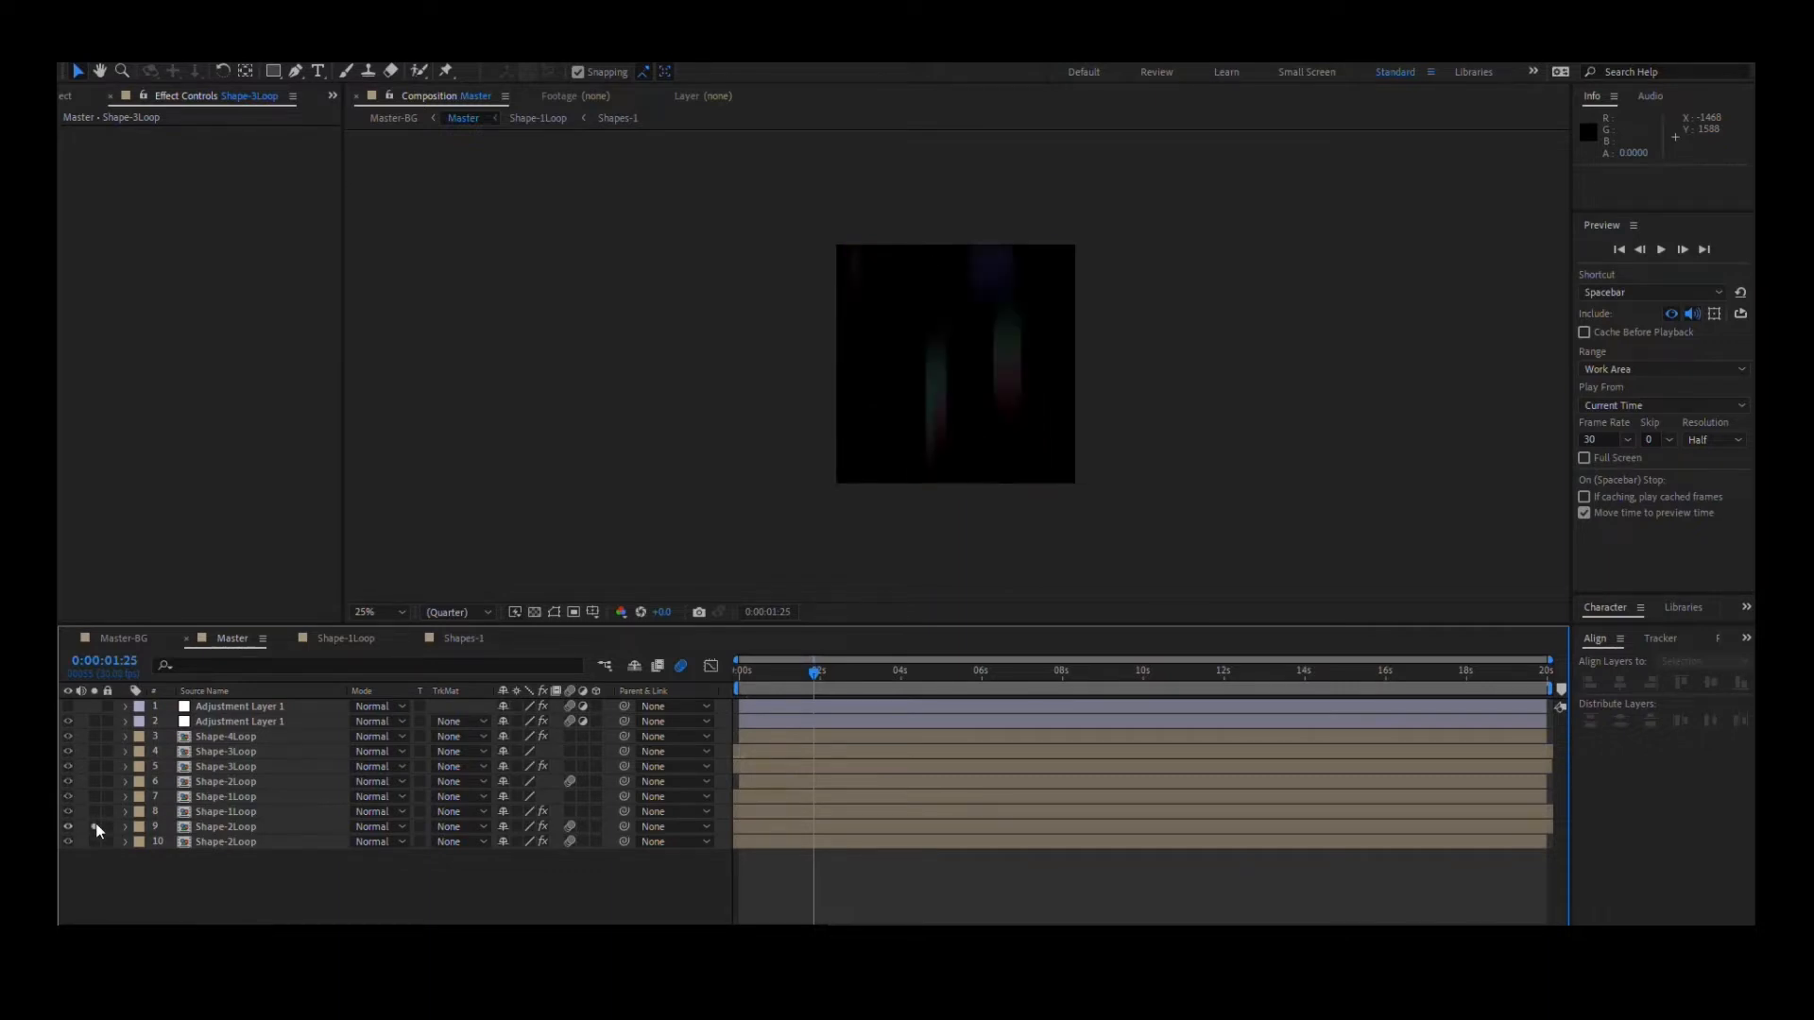
scroll(951, 370, up, 2)
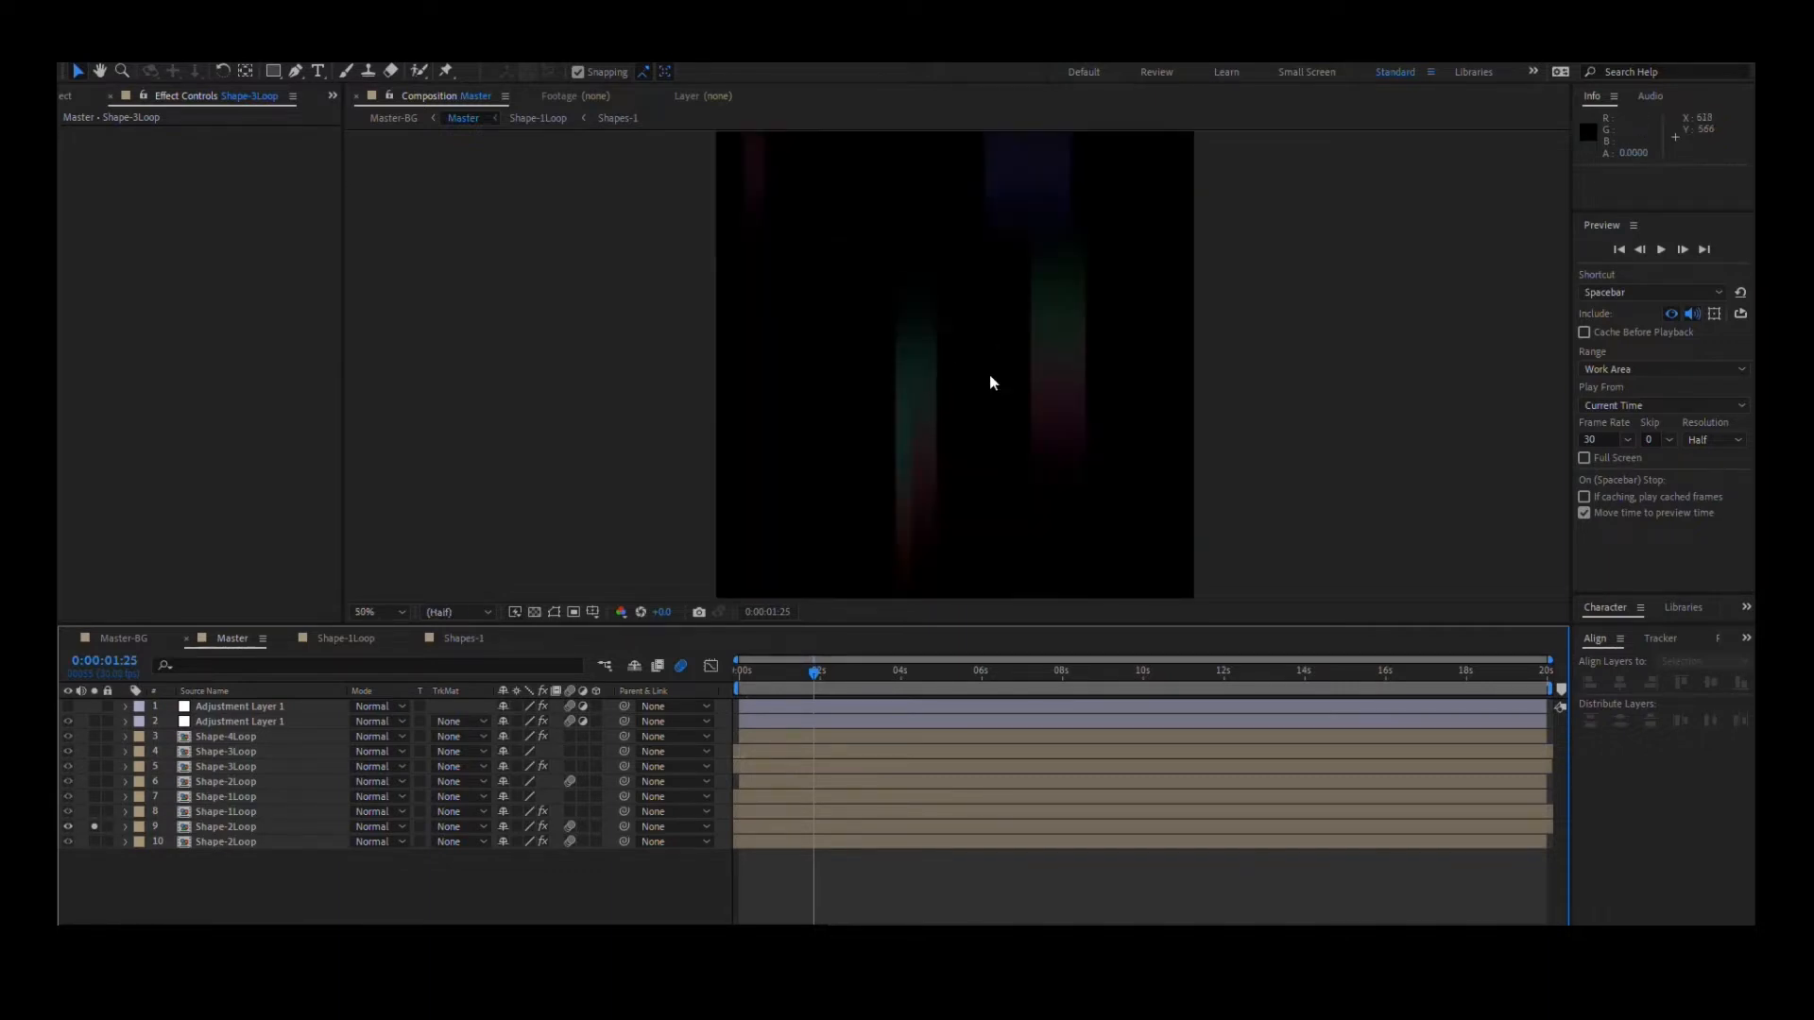
- Inspect the Hue/Saturation and Directional Blur settings on layer 9, and solo the Shape-2Loop copy in layer 10
click(212, 827)
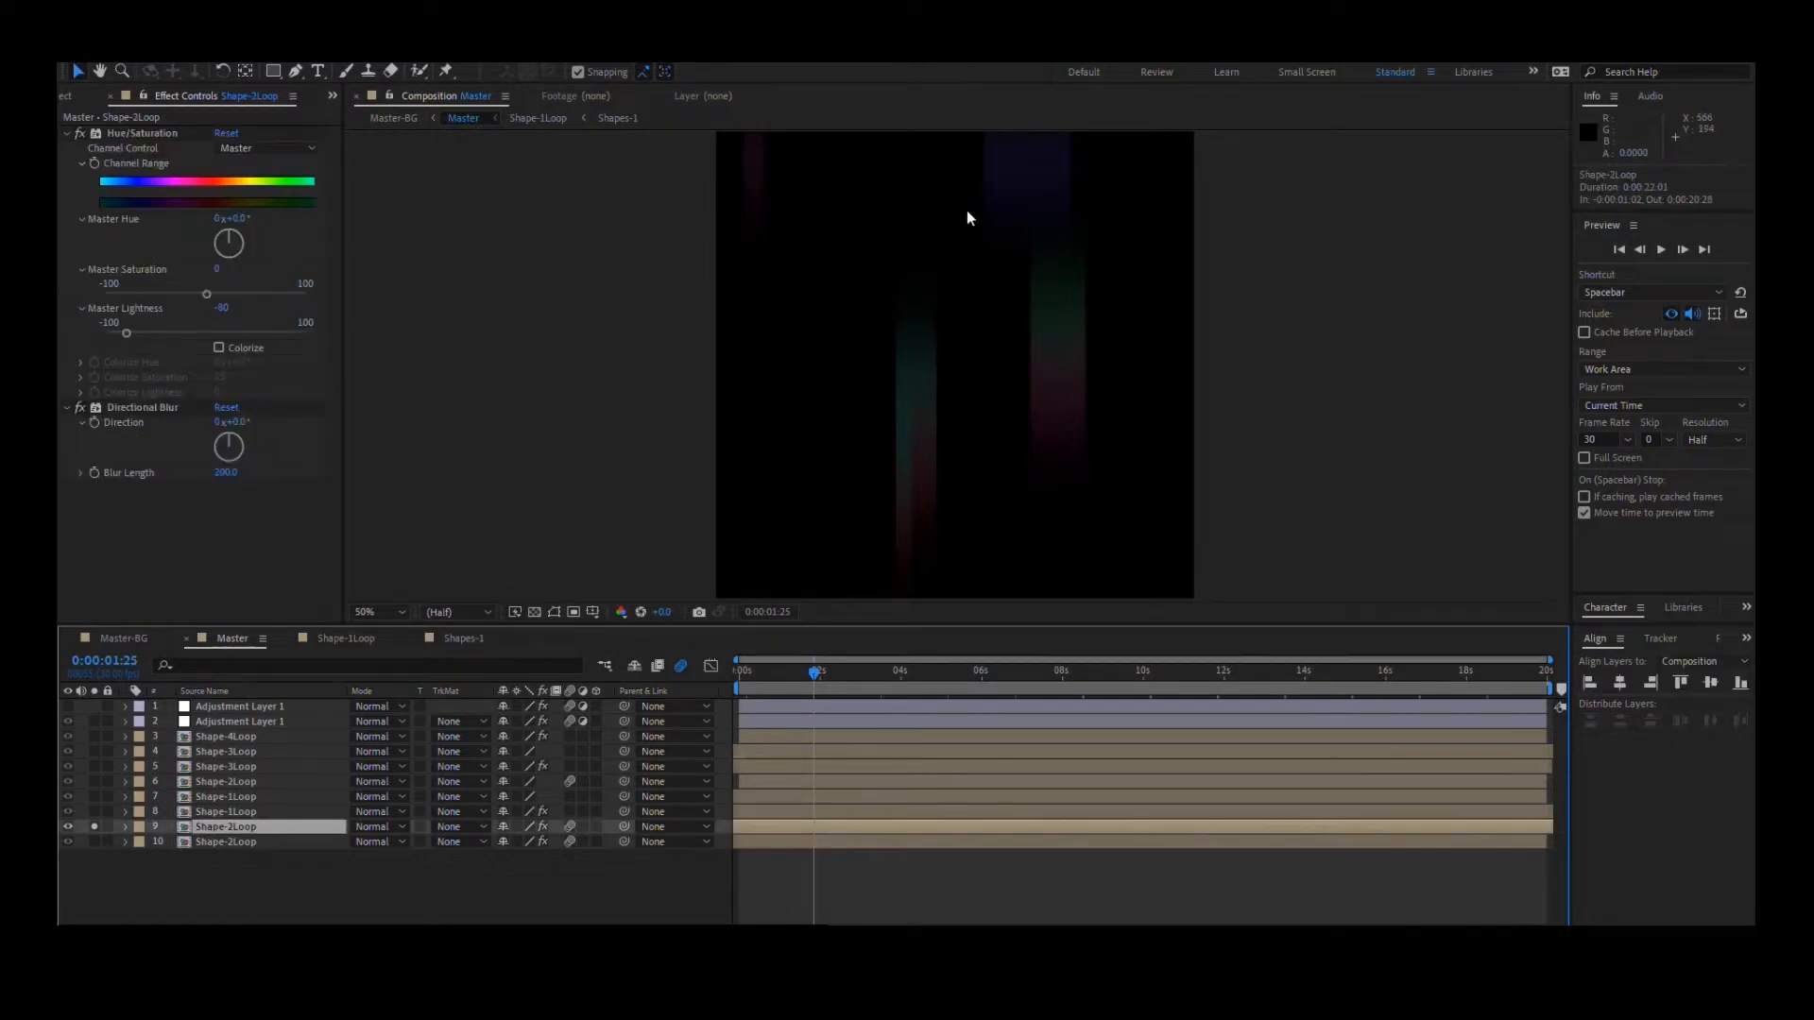
click(94, 848)
alt+click(95, 842)
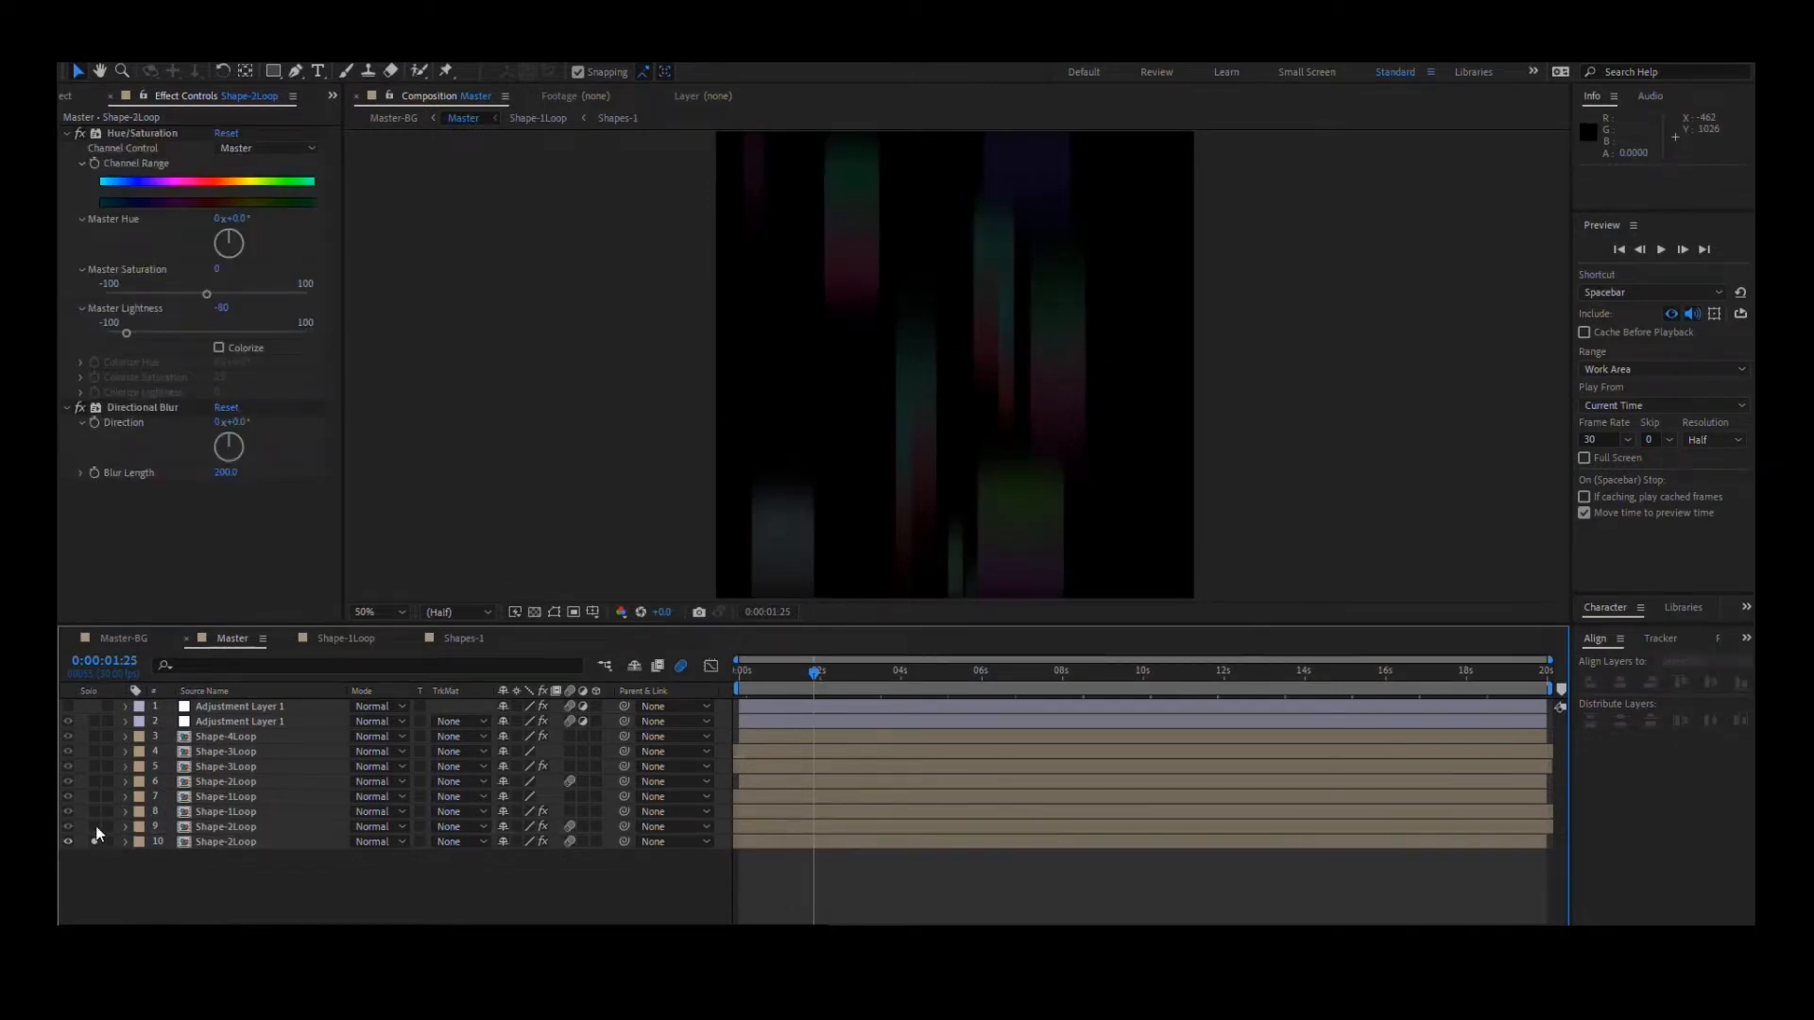
- Solo Shape-2Loop in layer 6 together with layer 10 to compare the sharp shapes with their blurred background copy
click(246, 781)
click(243, 799)
click(248, 788)
click(228, 769)
click(236, 785)
click(95, 782)
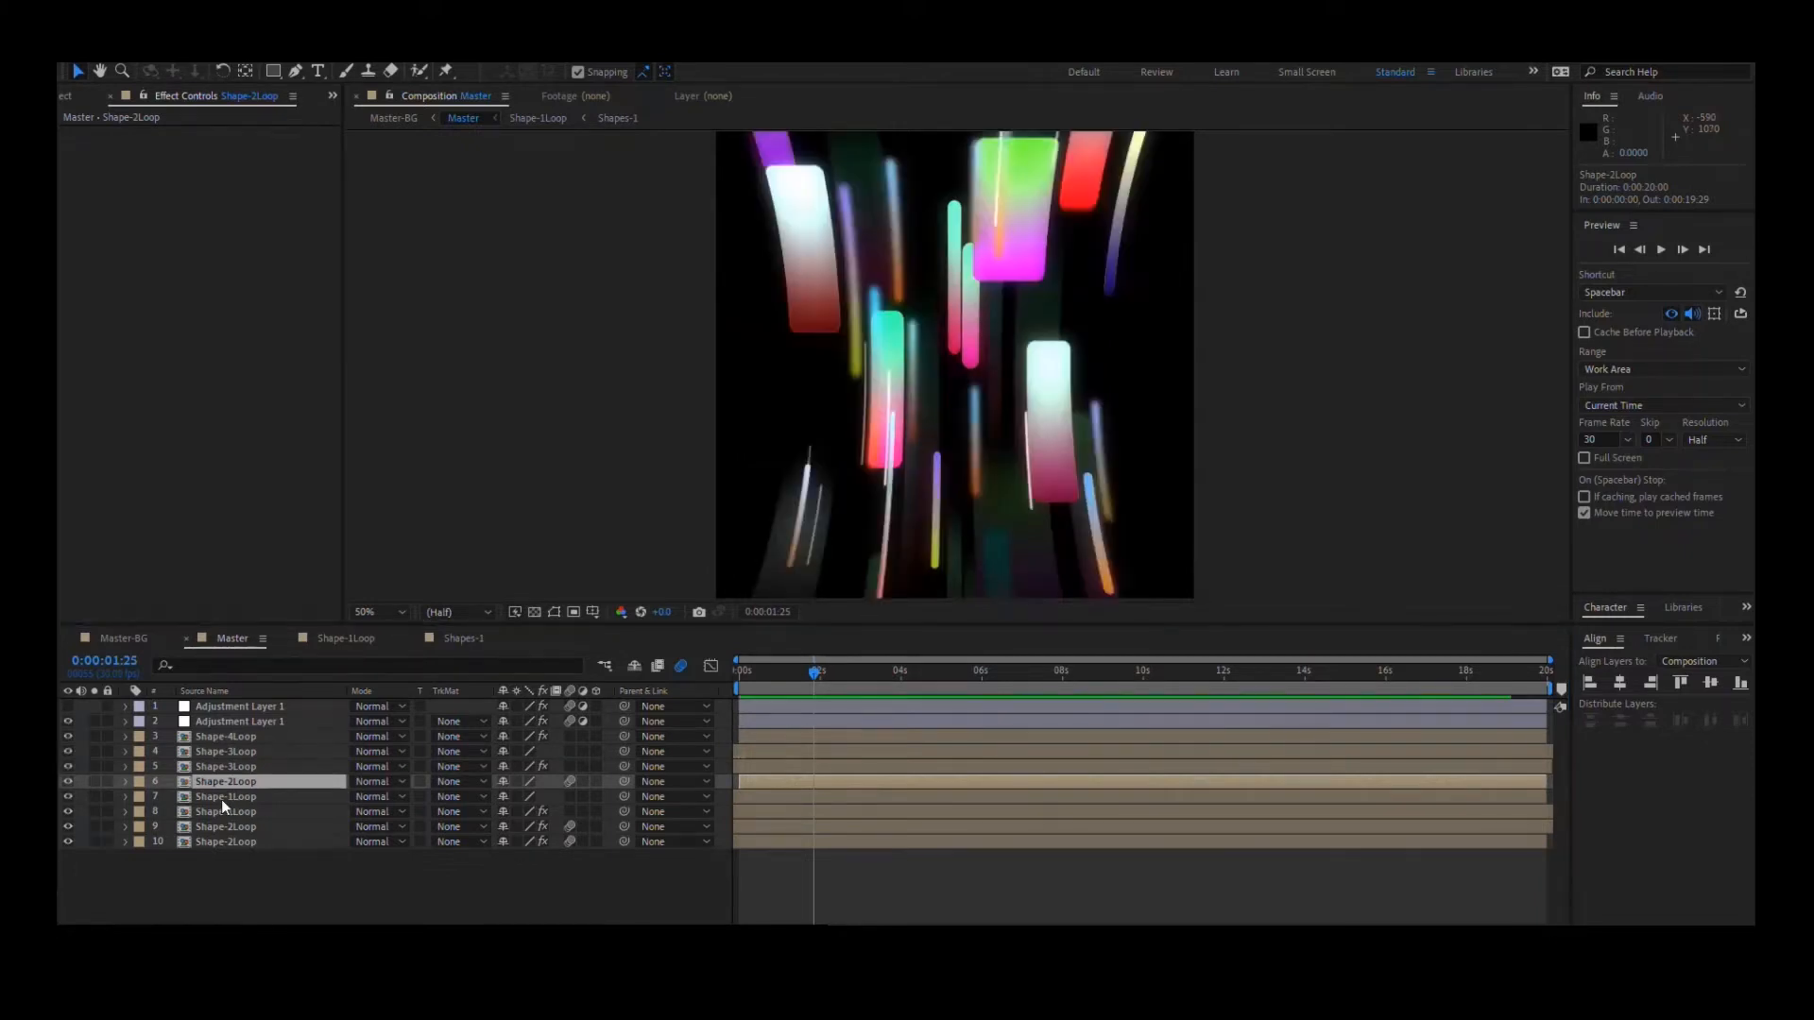
- Open the Shape-1Loop precomp from layer 7 and view its whole frame at 0:00:00:00
click(227, 797)
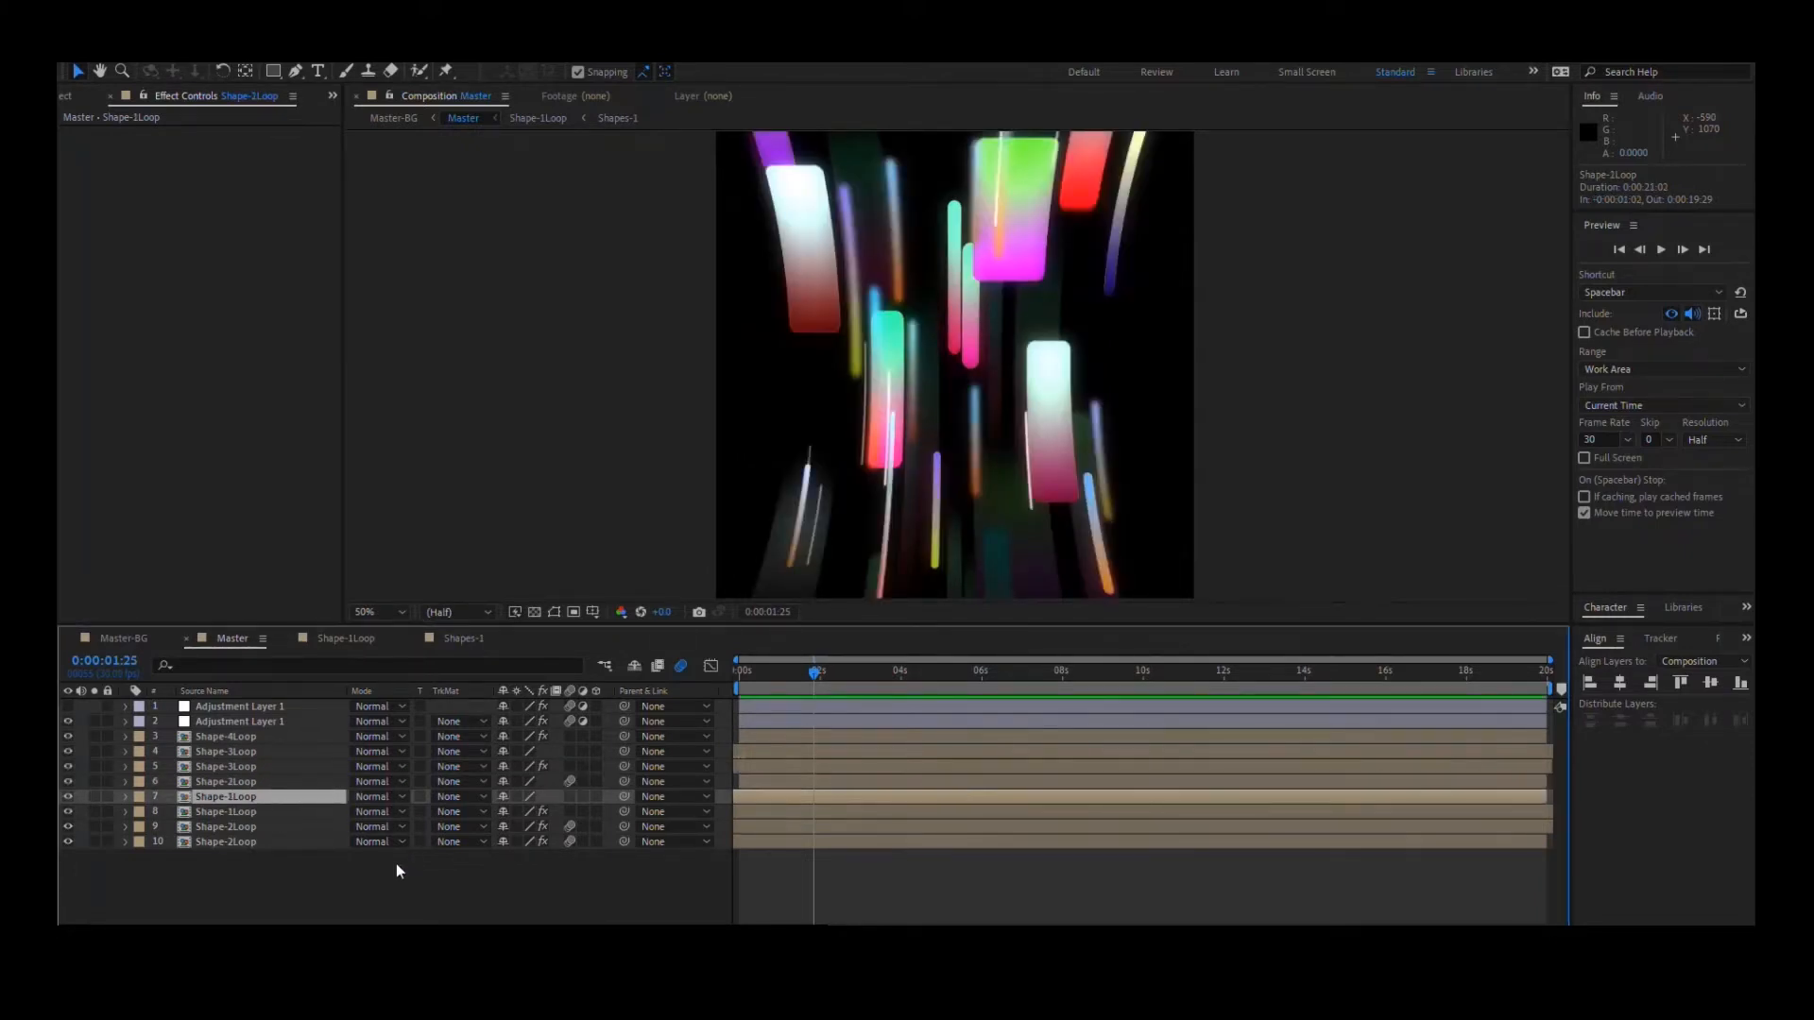
double_click(240, 797)
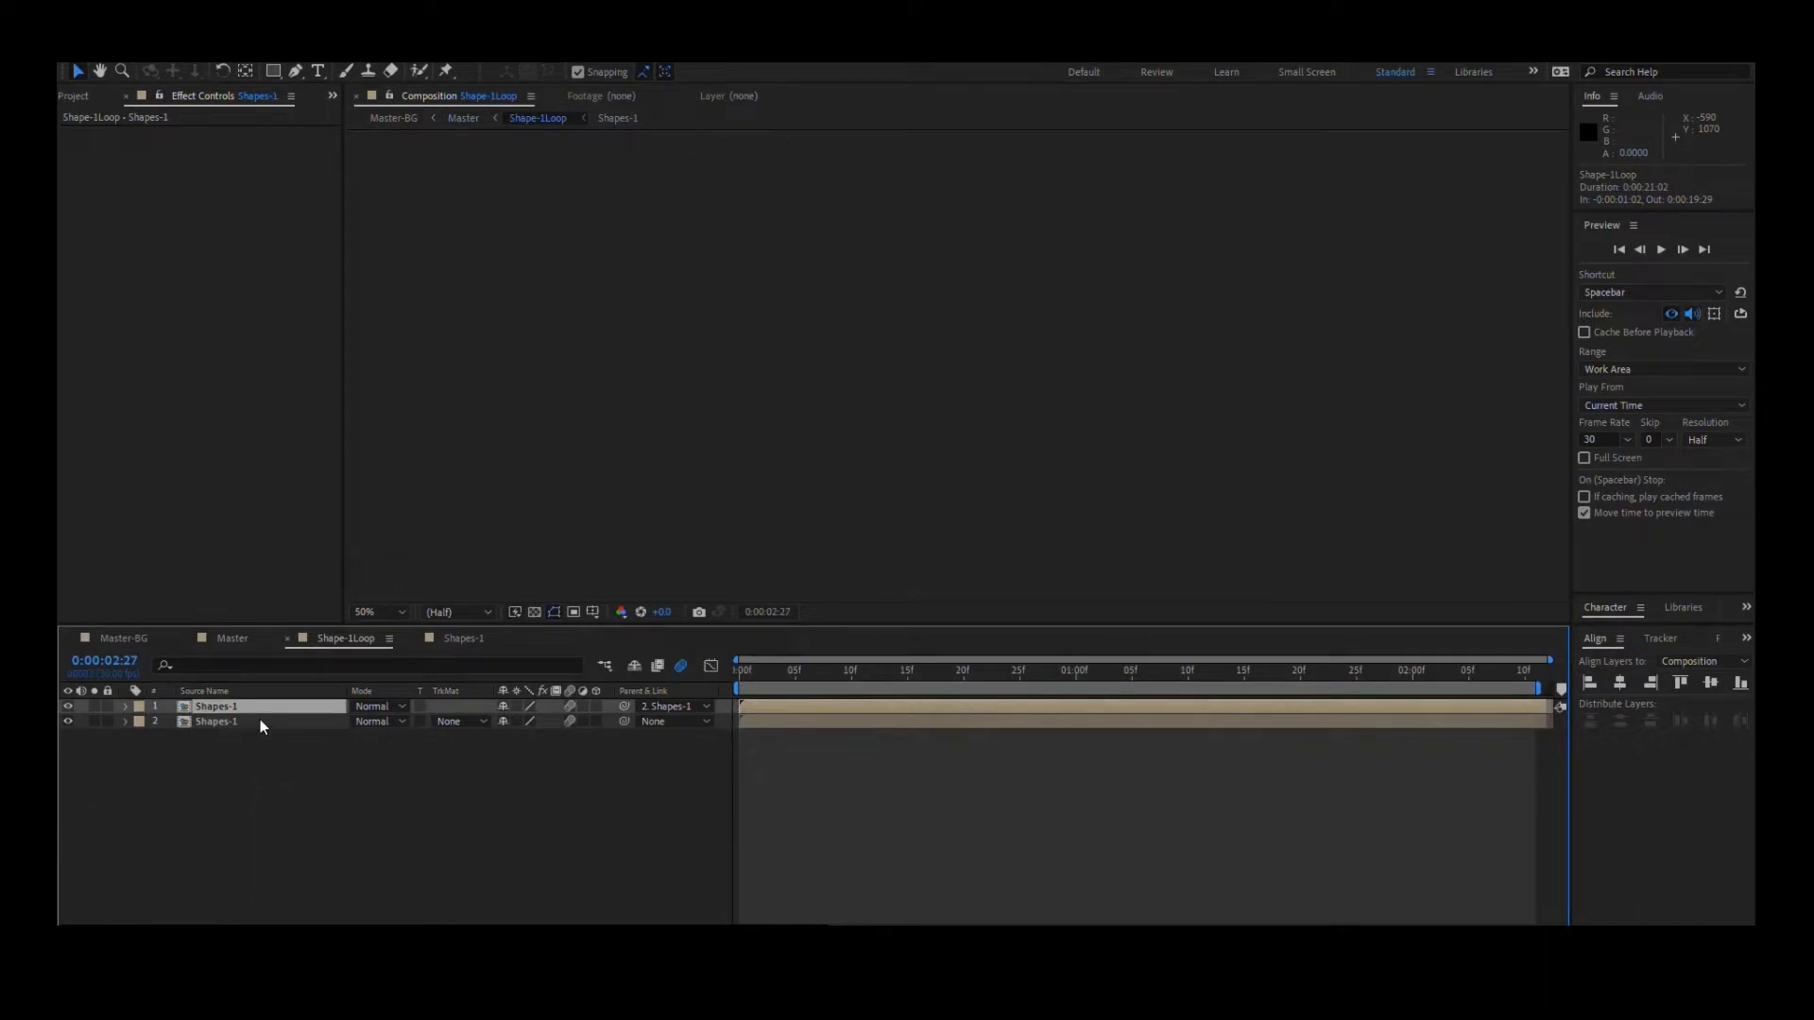
drag(793, 672, 738, 675)
scroll(922, 456, down, 2)
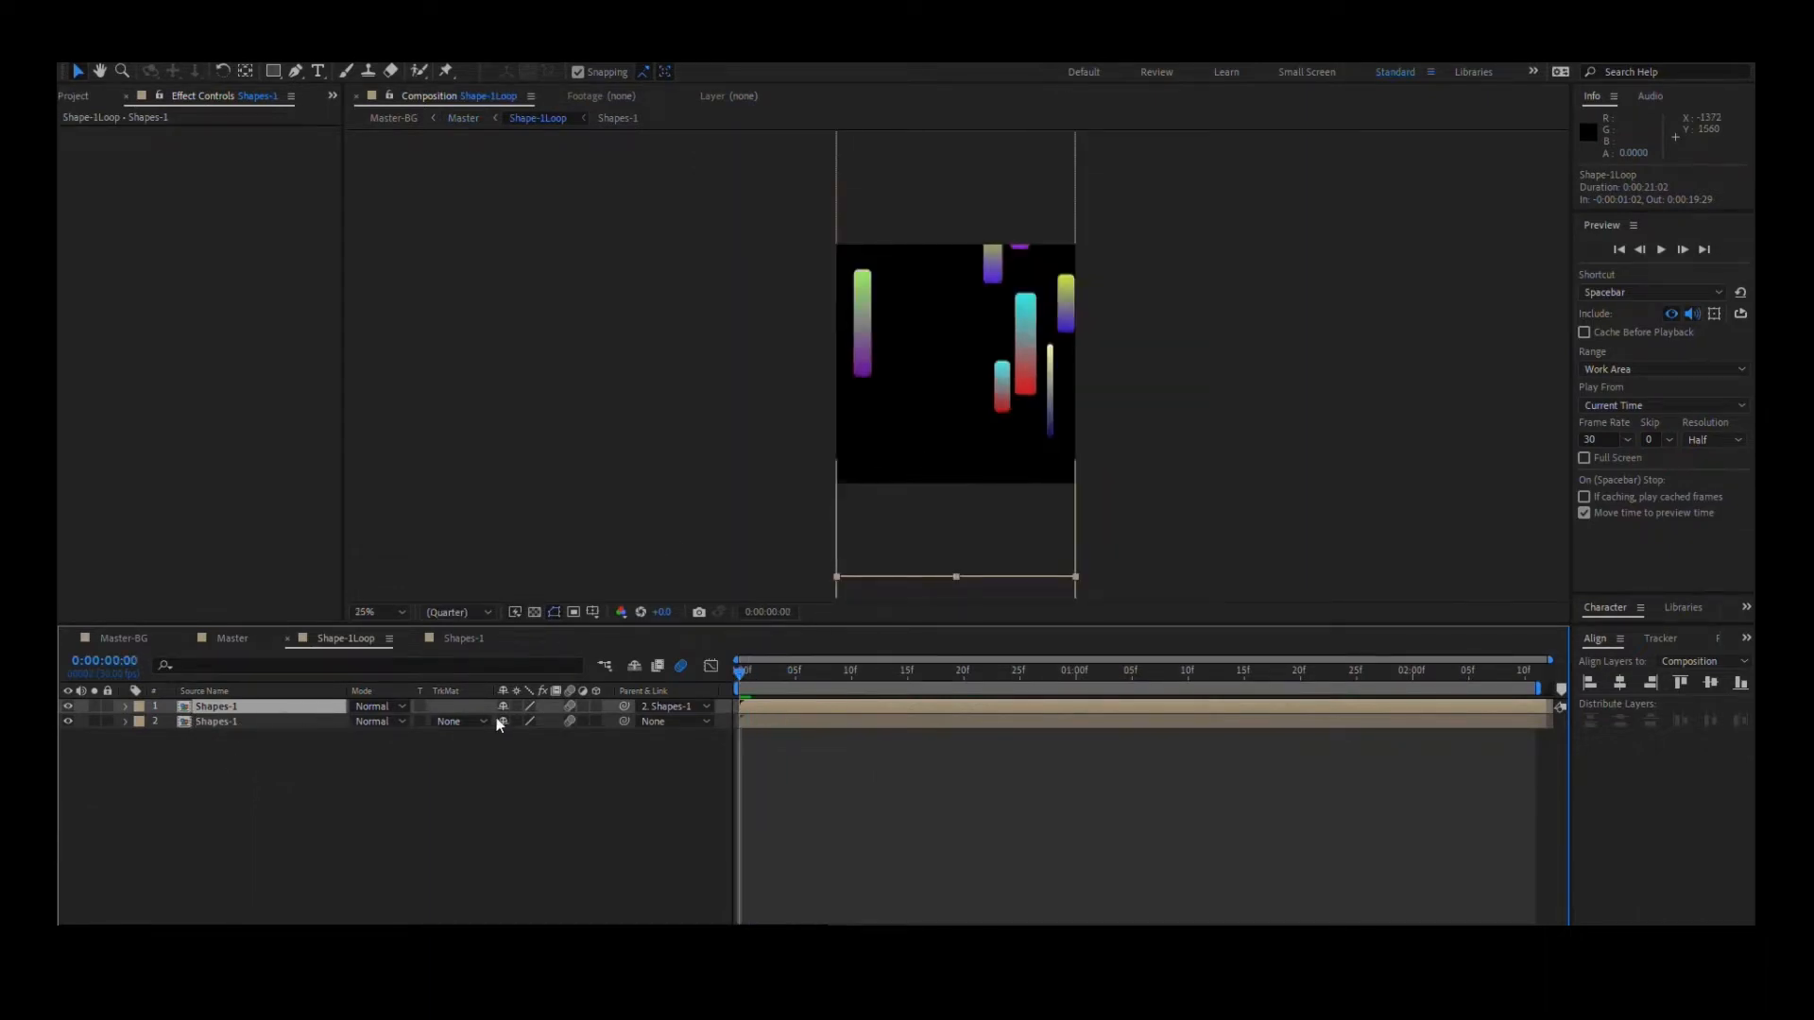
- Open the nested Shapes-1 composition and bring its full tall frame into view
double_click(302, 707)
scroll(976, 473, down, 4)
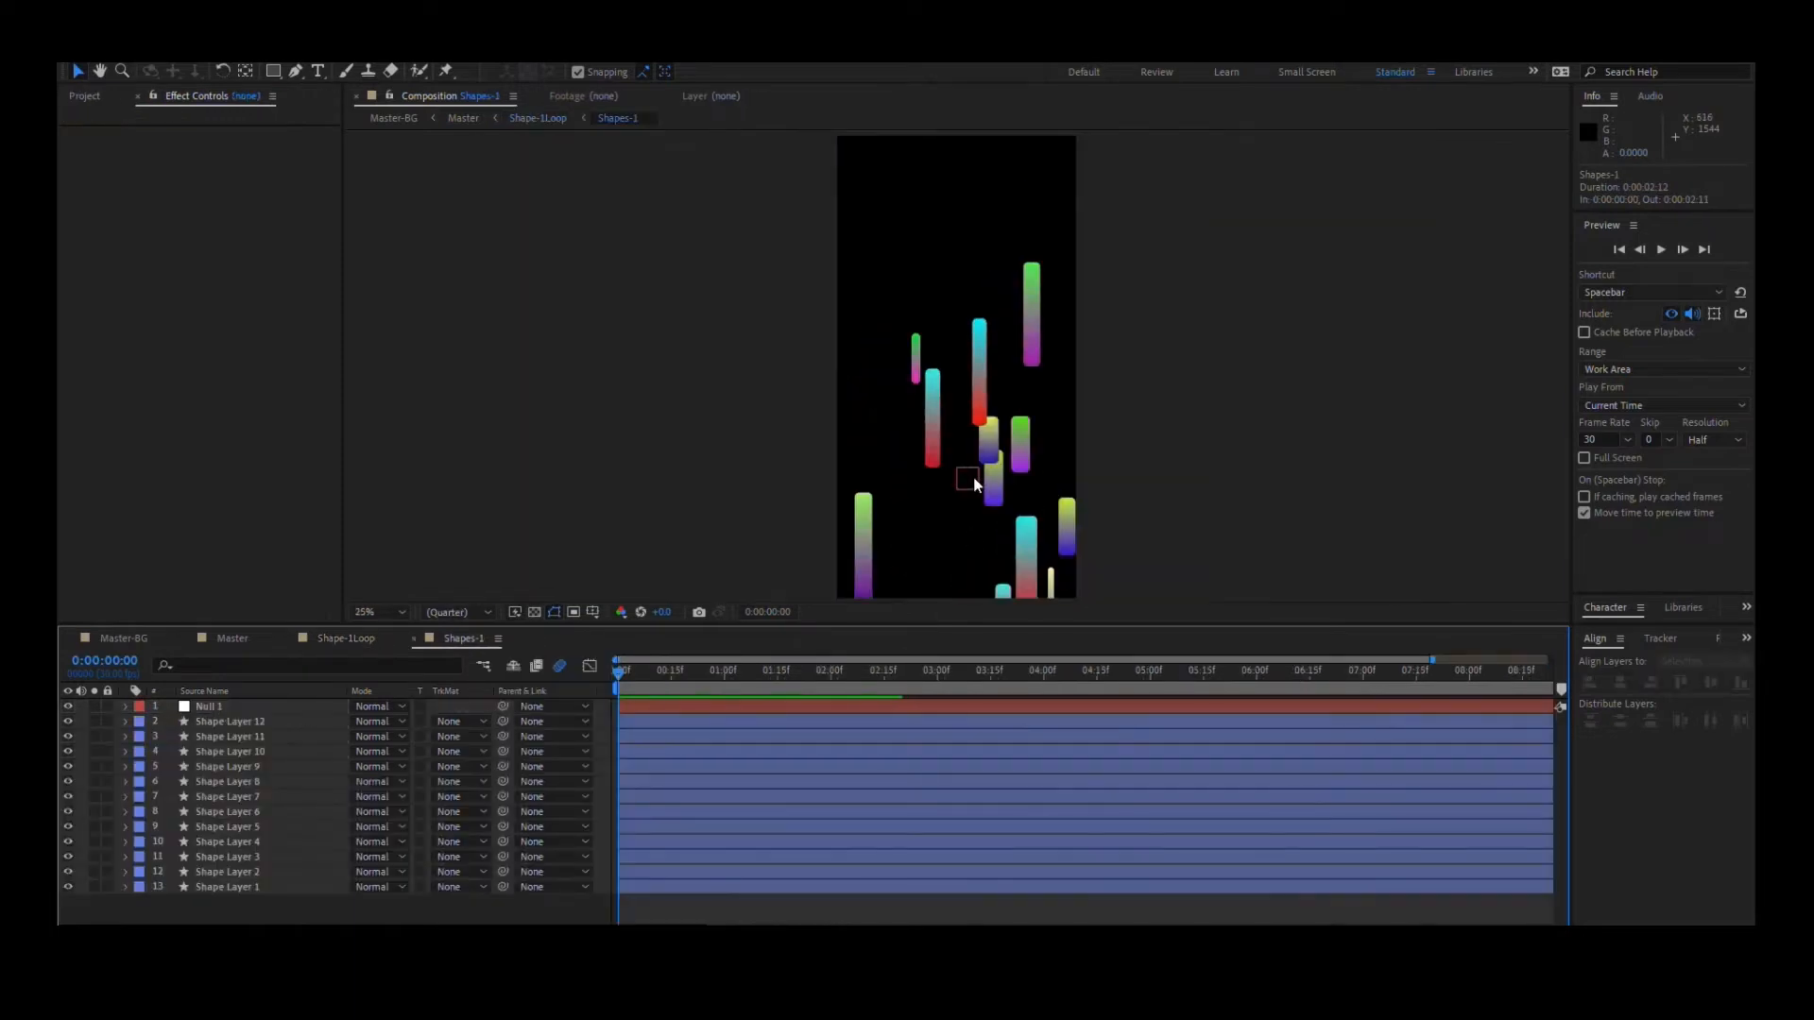
scroll(976, 489, up, 1)
drag(975, 486, 952, 415)
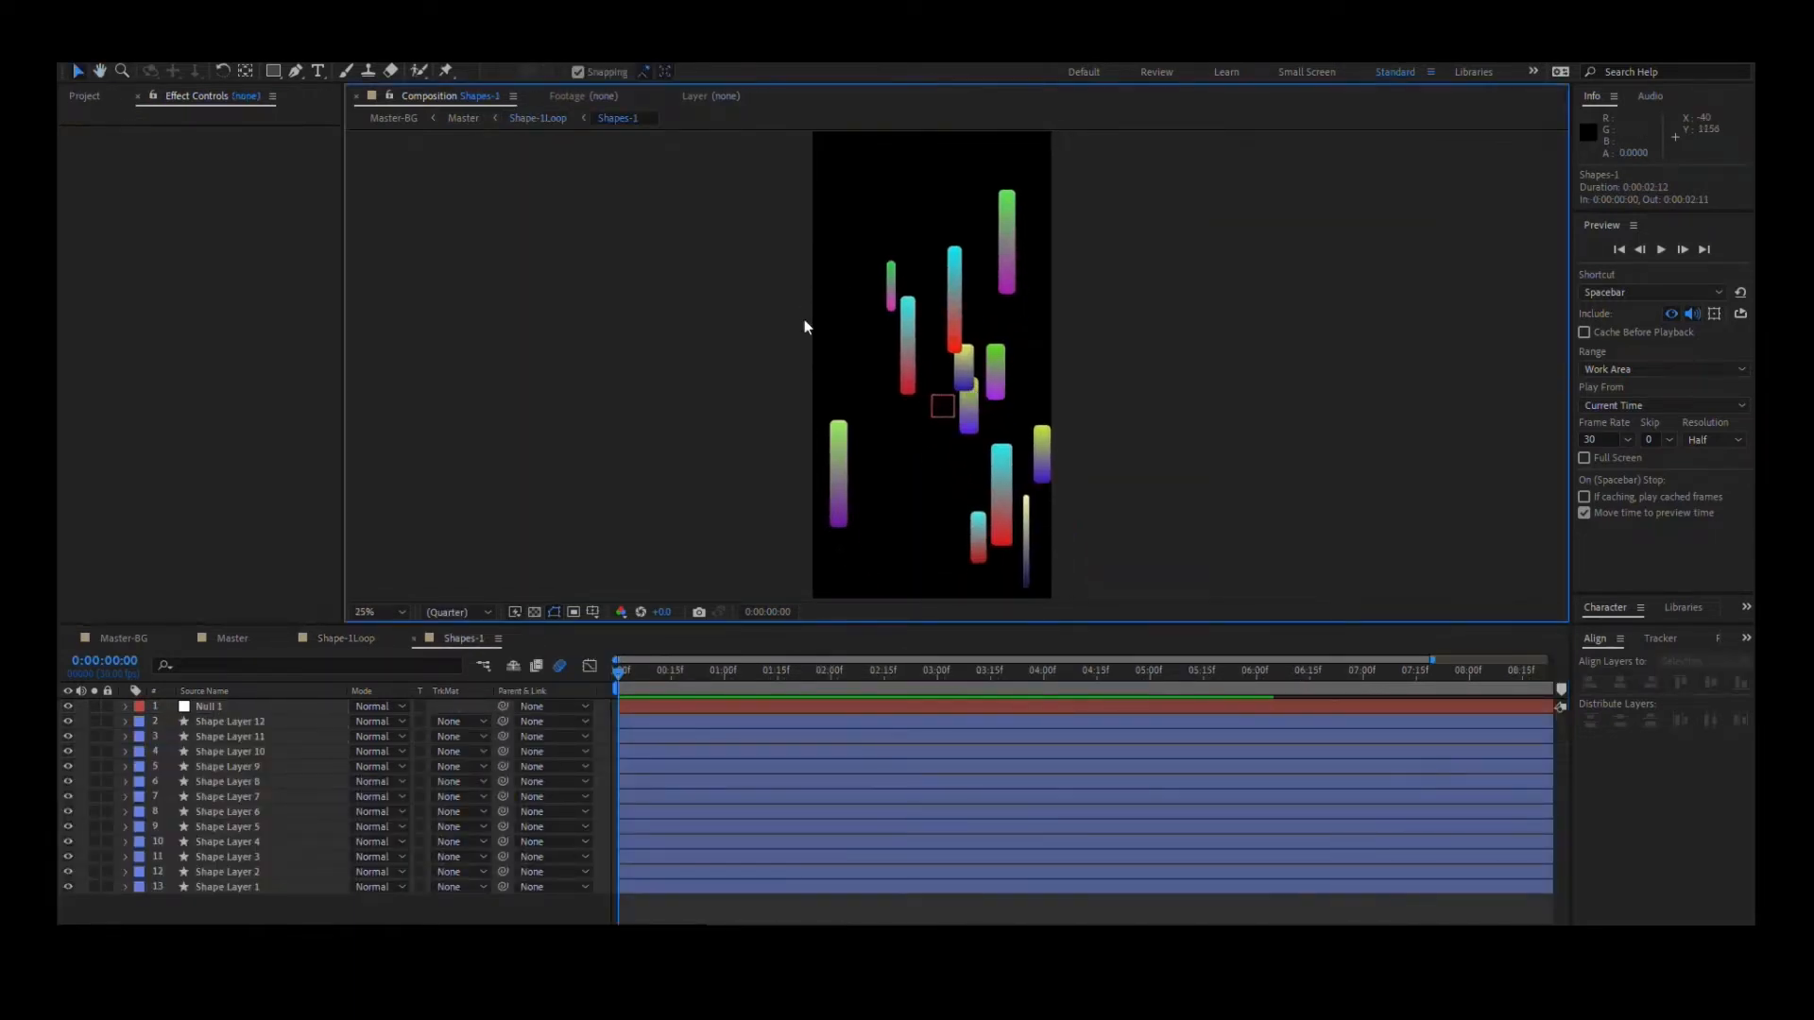
drag(1087, 420, 1087, 409)
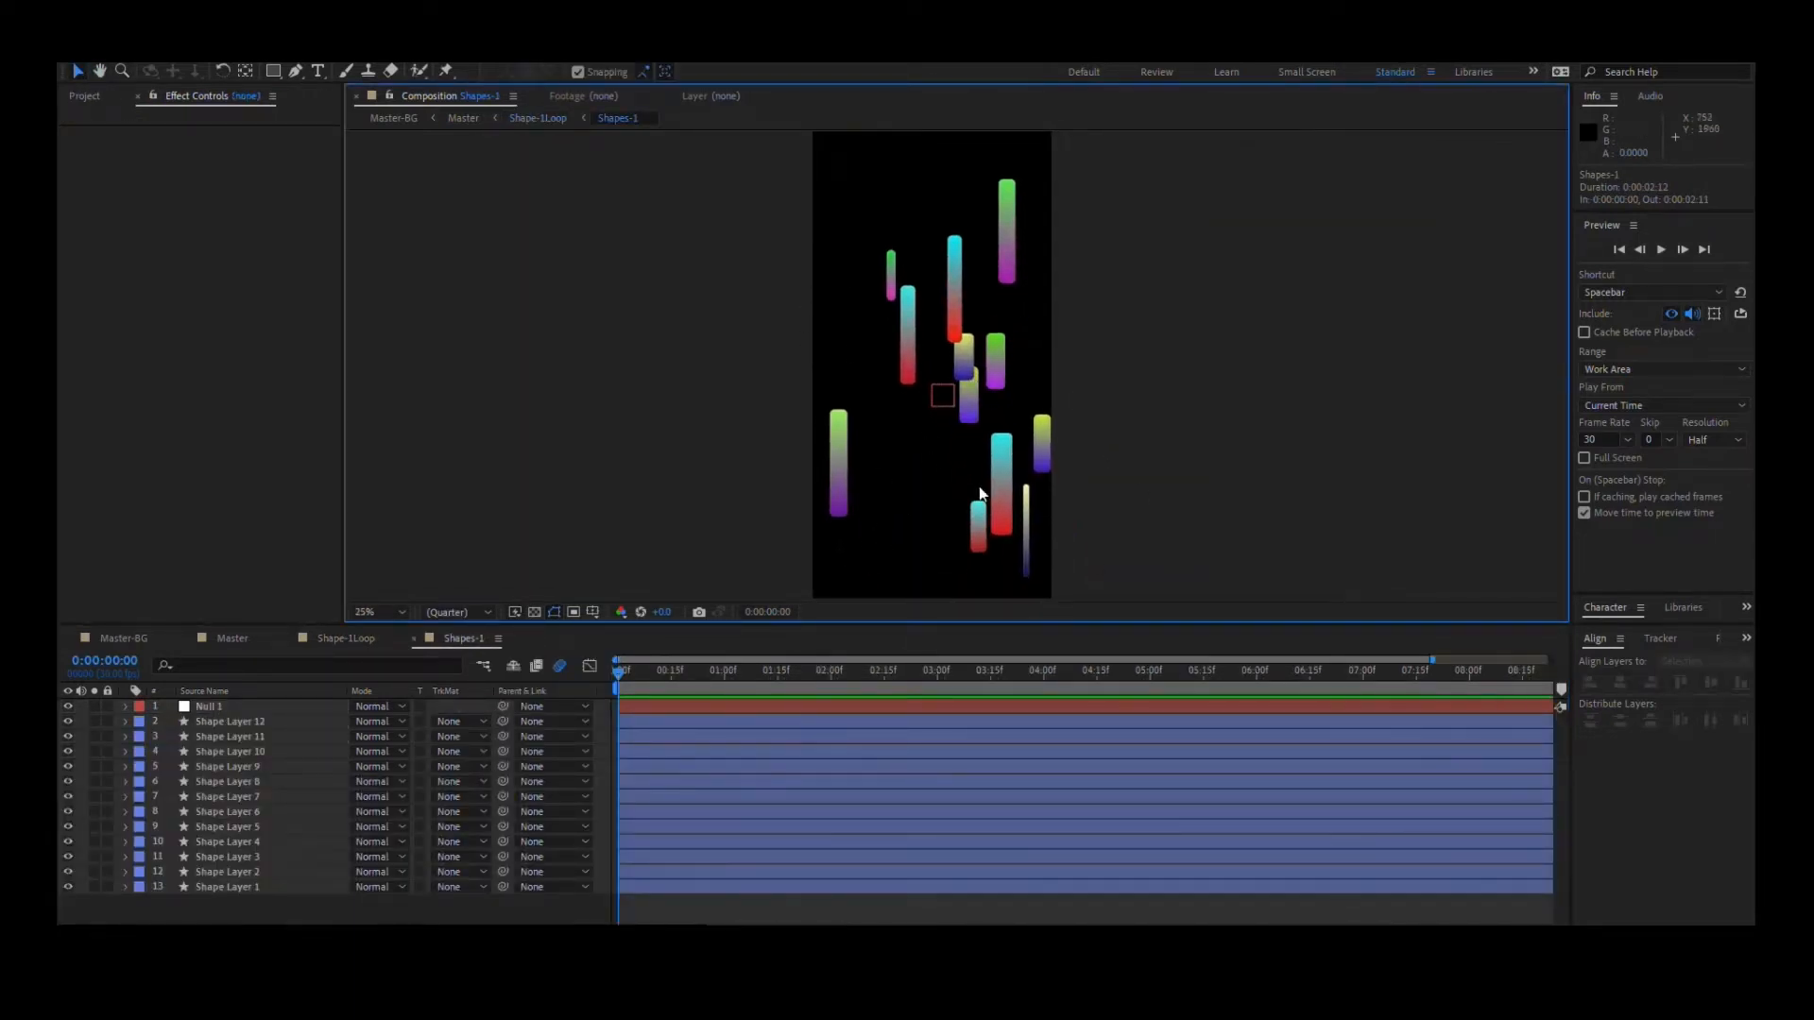
- Select all the shape layers from Shape Layer 12 through Shape Layer 1 to show their outlines
click(222, 724)
click(259, 887)
click(276, 724)
shift+click(247, 892)
click(254, 904)
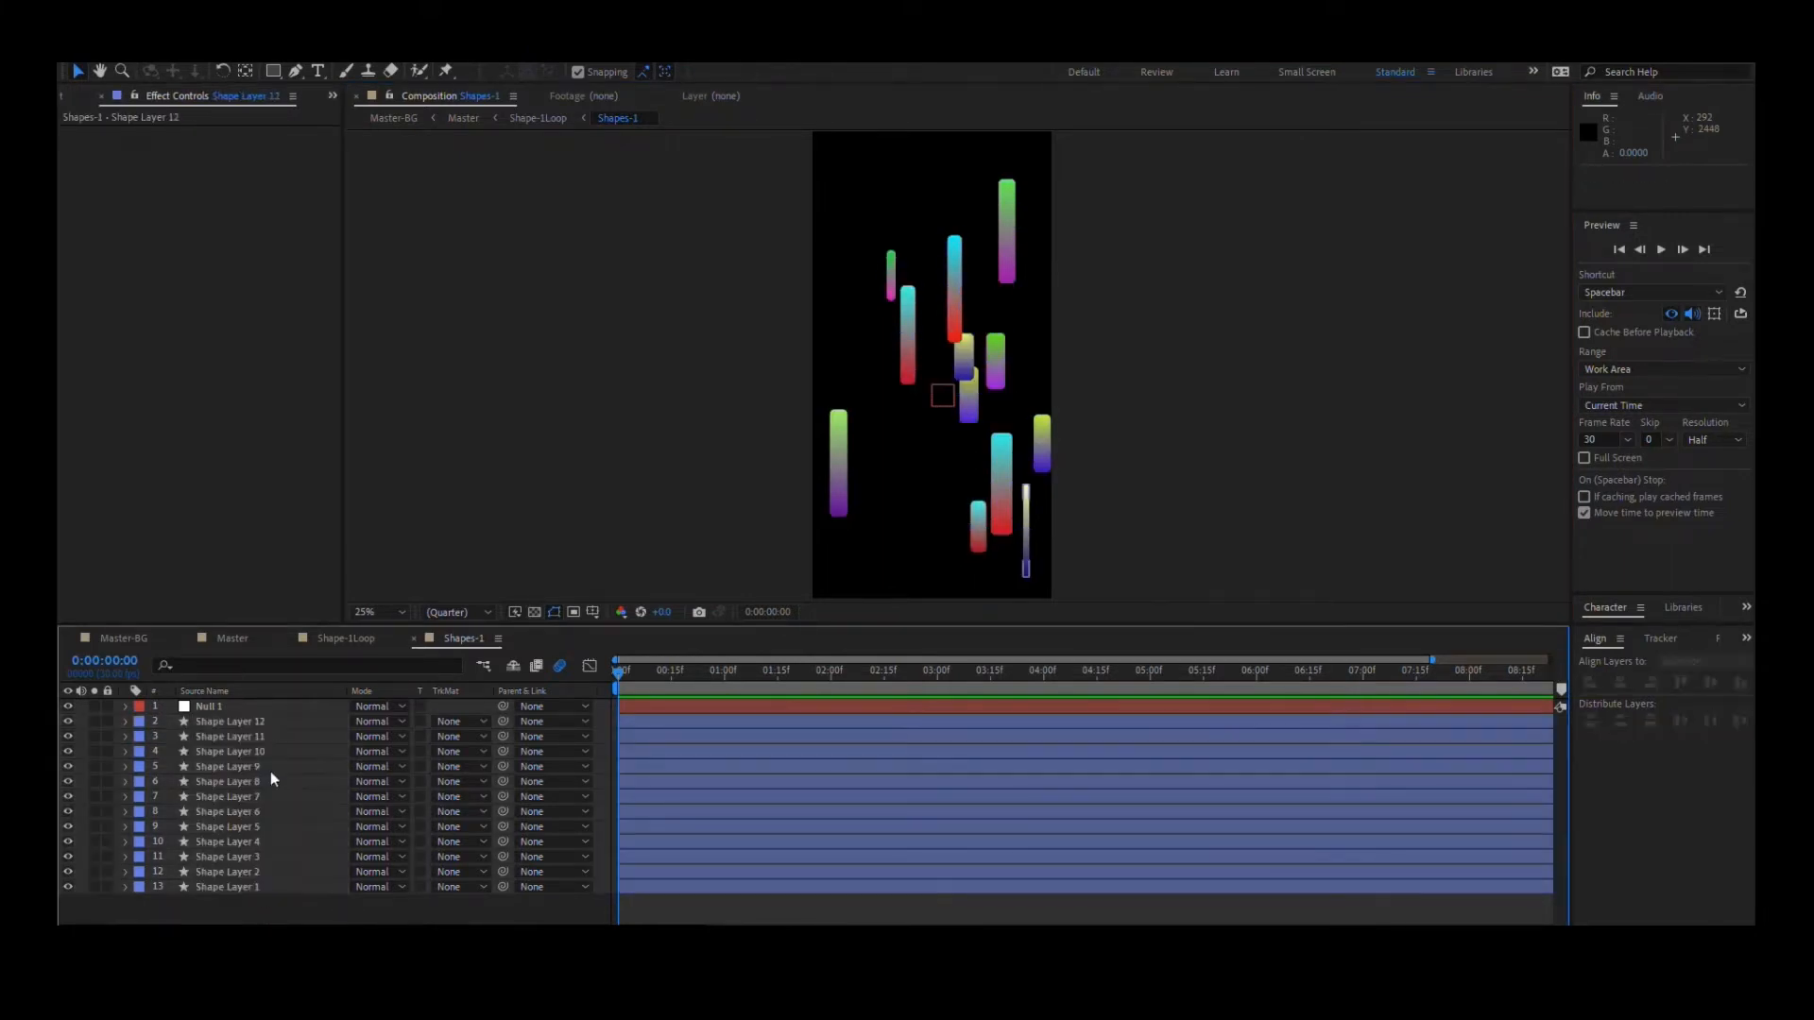
click(285, 722)
shift+click(241, 888)
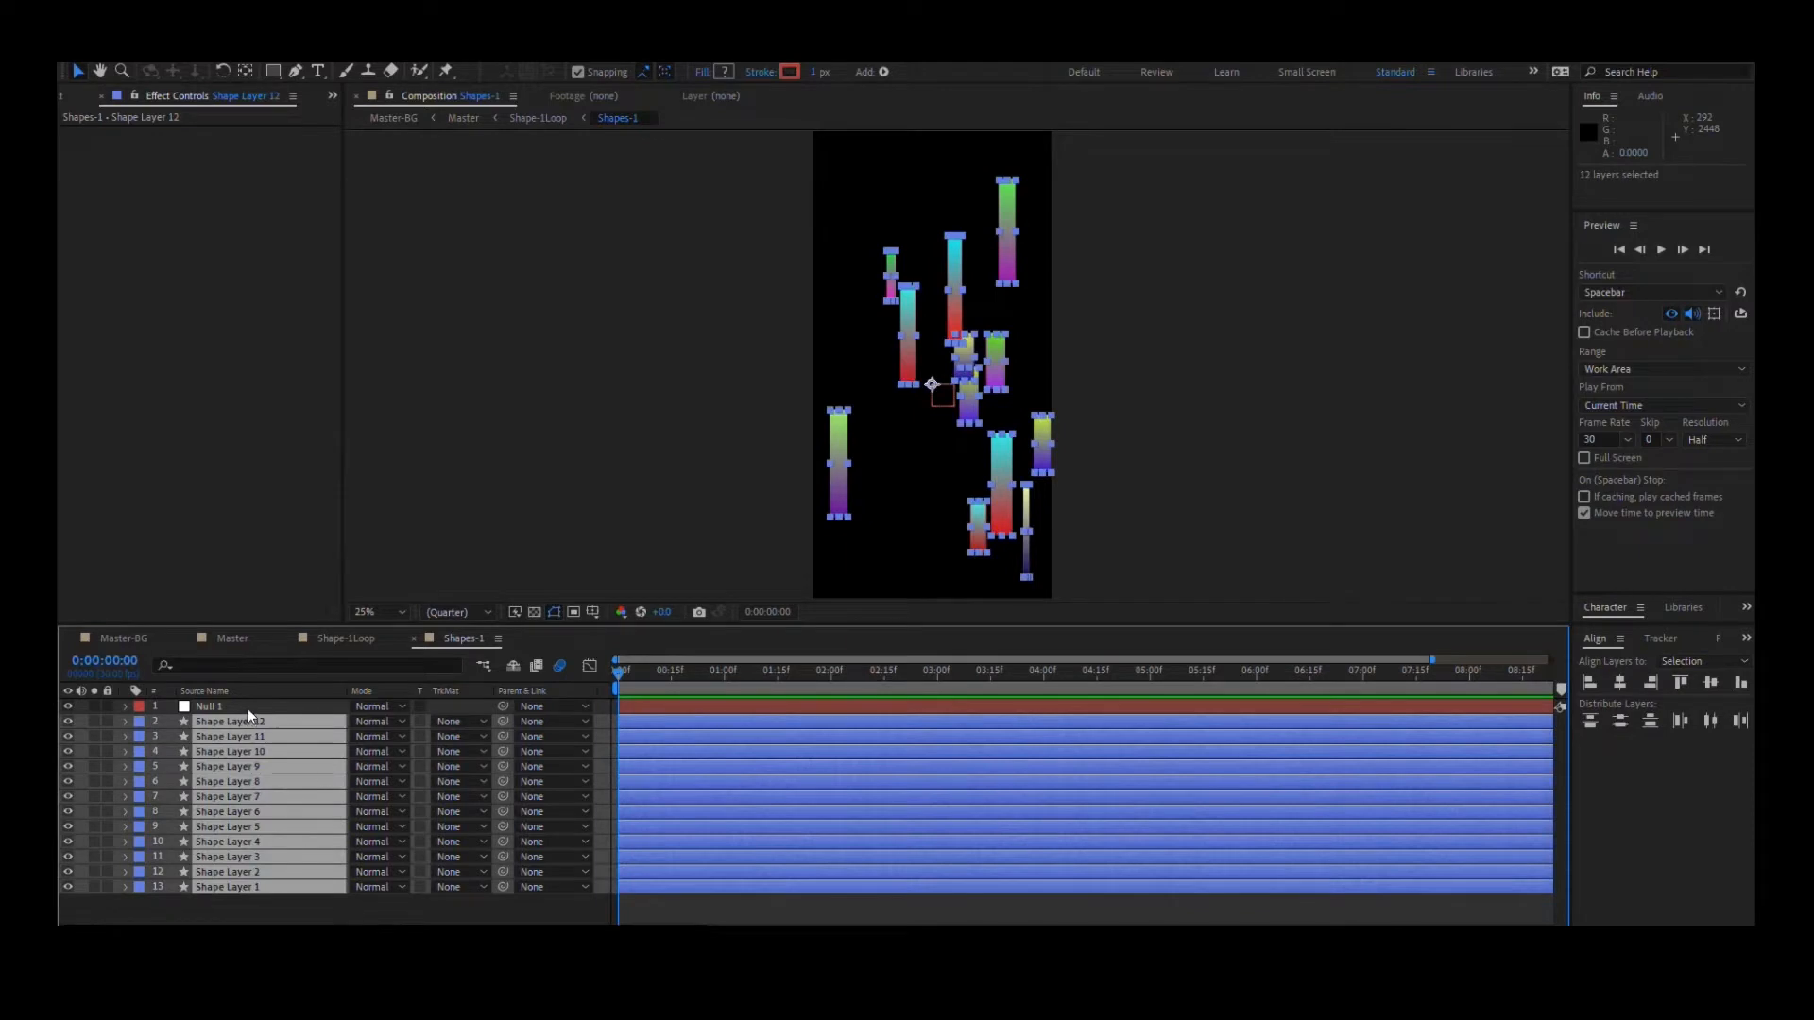
- Select Null 1 and examine its color, distribution and size controls, picking out the X-Distribution effect
click(250, 708)
scroll(915, 331, up, 1)
scroll(913, 330, down, 1)
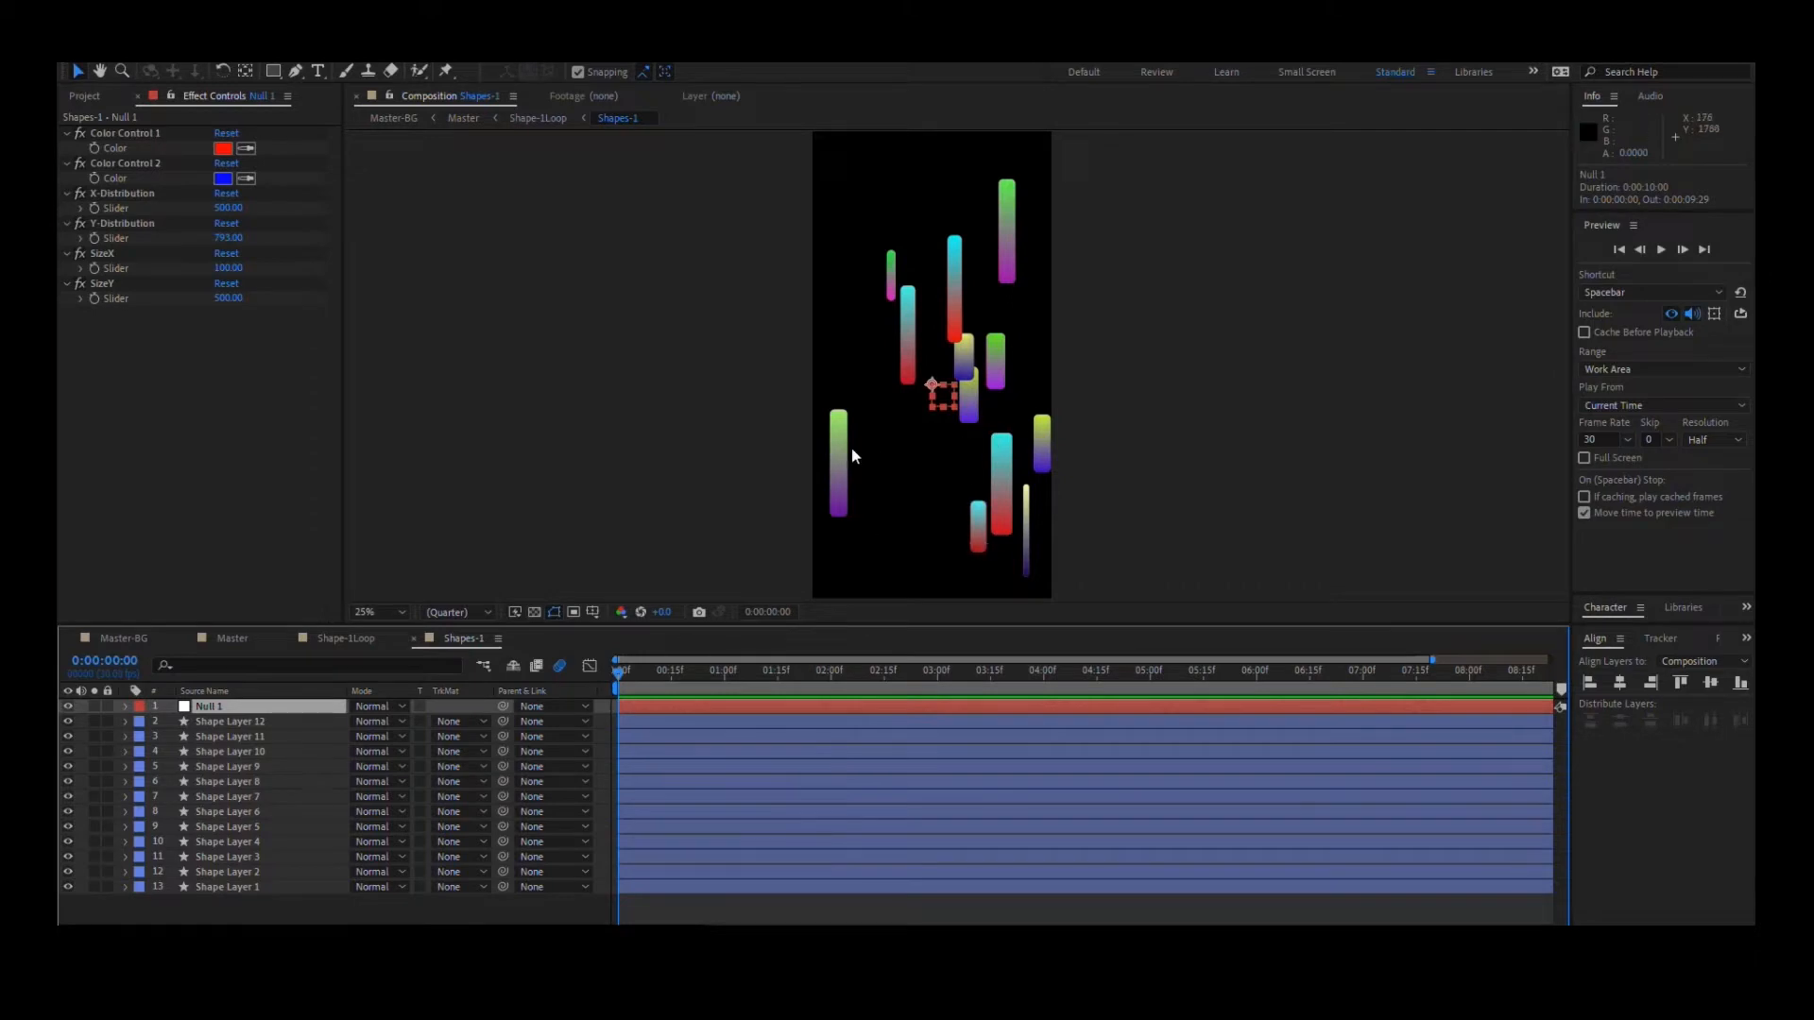
click(256, 732)
click(254, 707)
click(123, 193)
- Try a different X-Distribution slider value on Null 1 and undo the change
drag(229, 208, 95, 253)
key(ctrl+z)
- Try different SizeX and SizeY slider values on Null 1, undoing each change
key(ctrl+z)
drag(228, 269, 831, 308)
key(ctrl+z)
drag(227, 300, 346, 305)
key(ctrl+z)
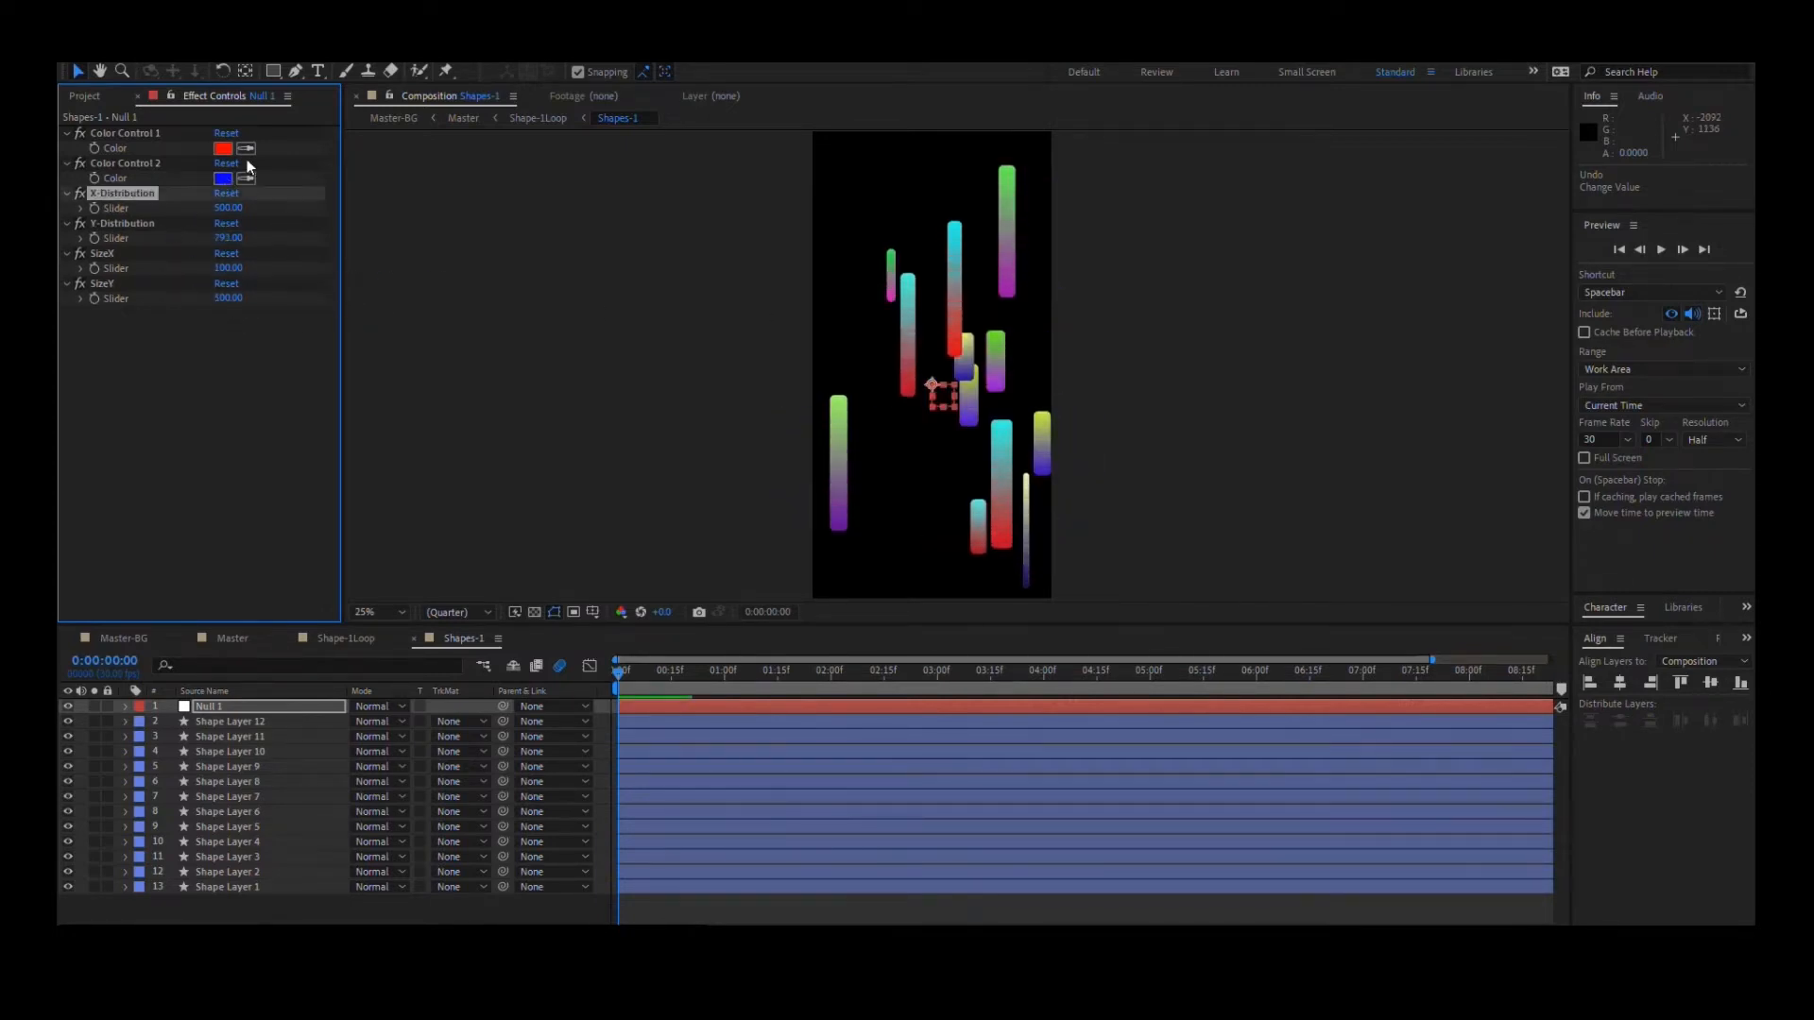
- Try blue 005AFF for Color Control 1 on Null 1 and cancel the color change
click(224, 150)
drag(1428, 374, 1432, 310)
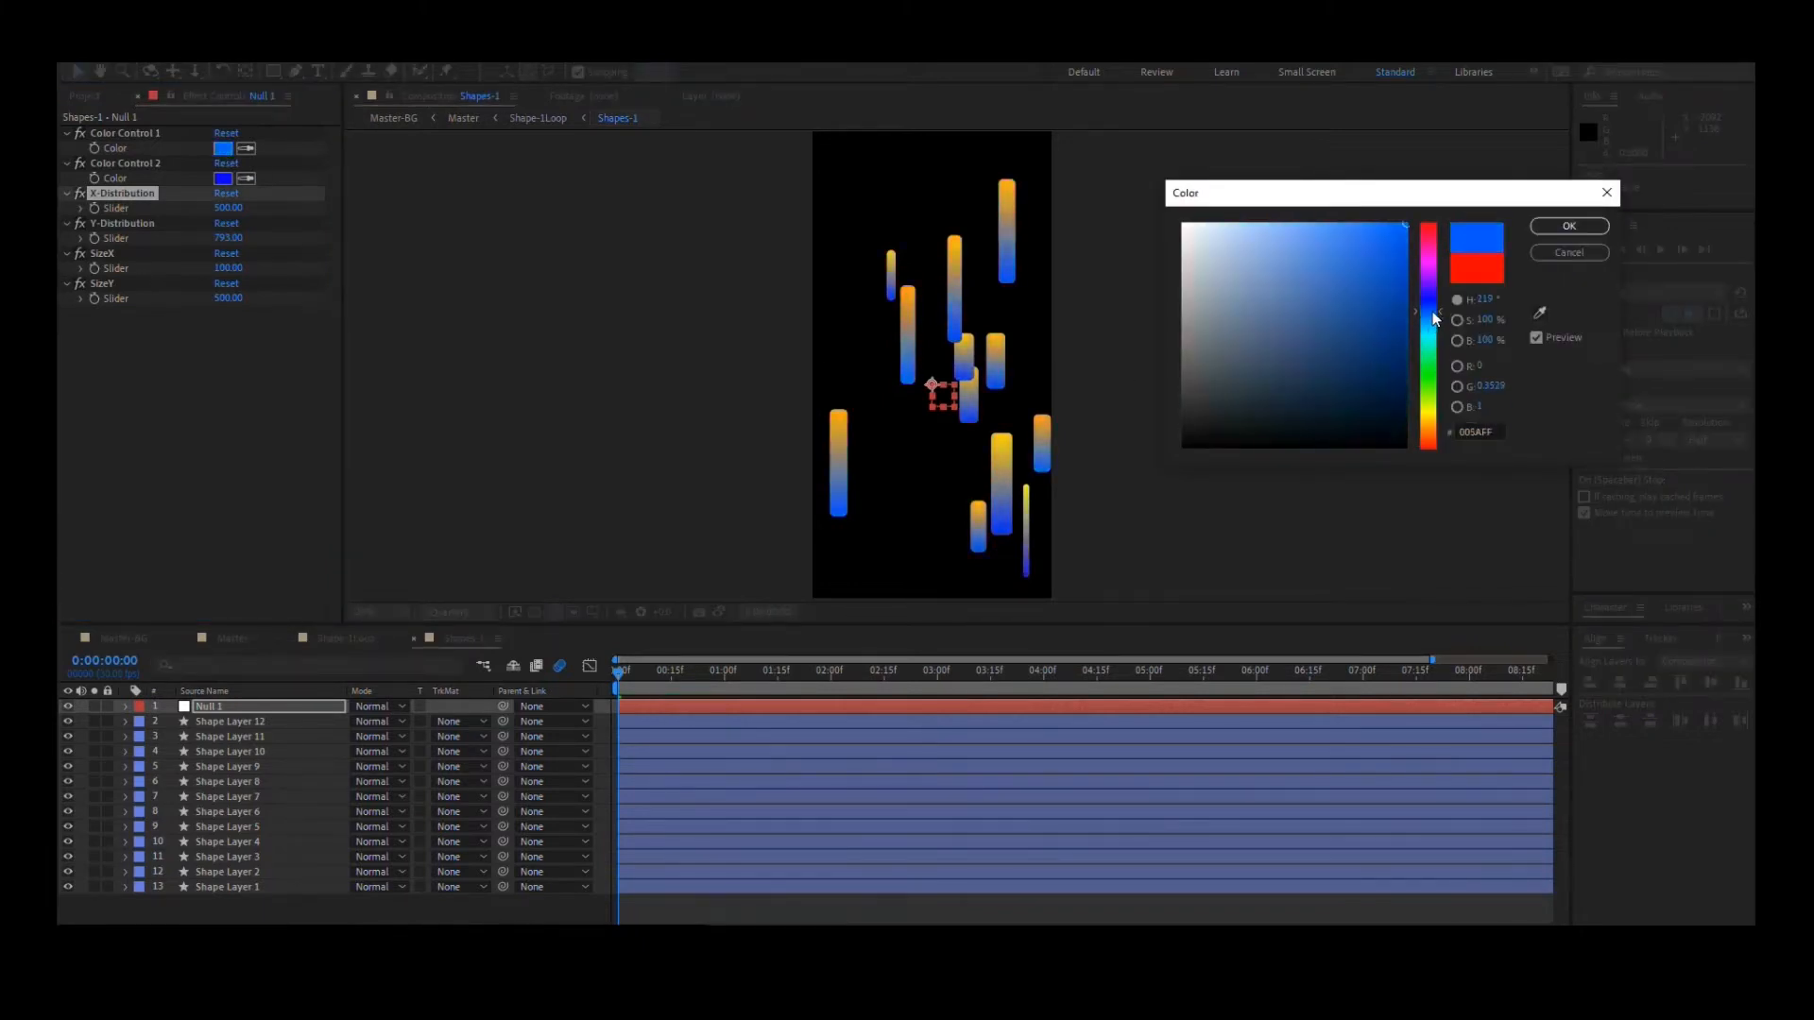
click(1540, 259)
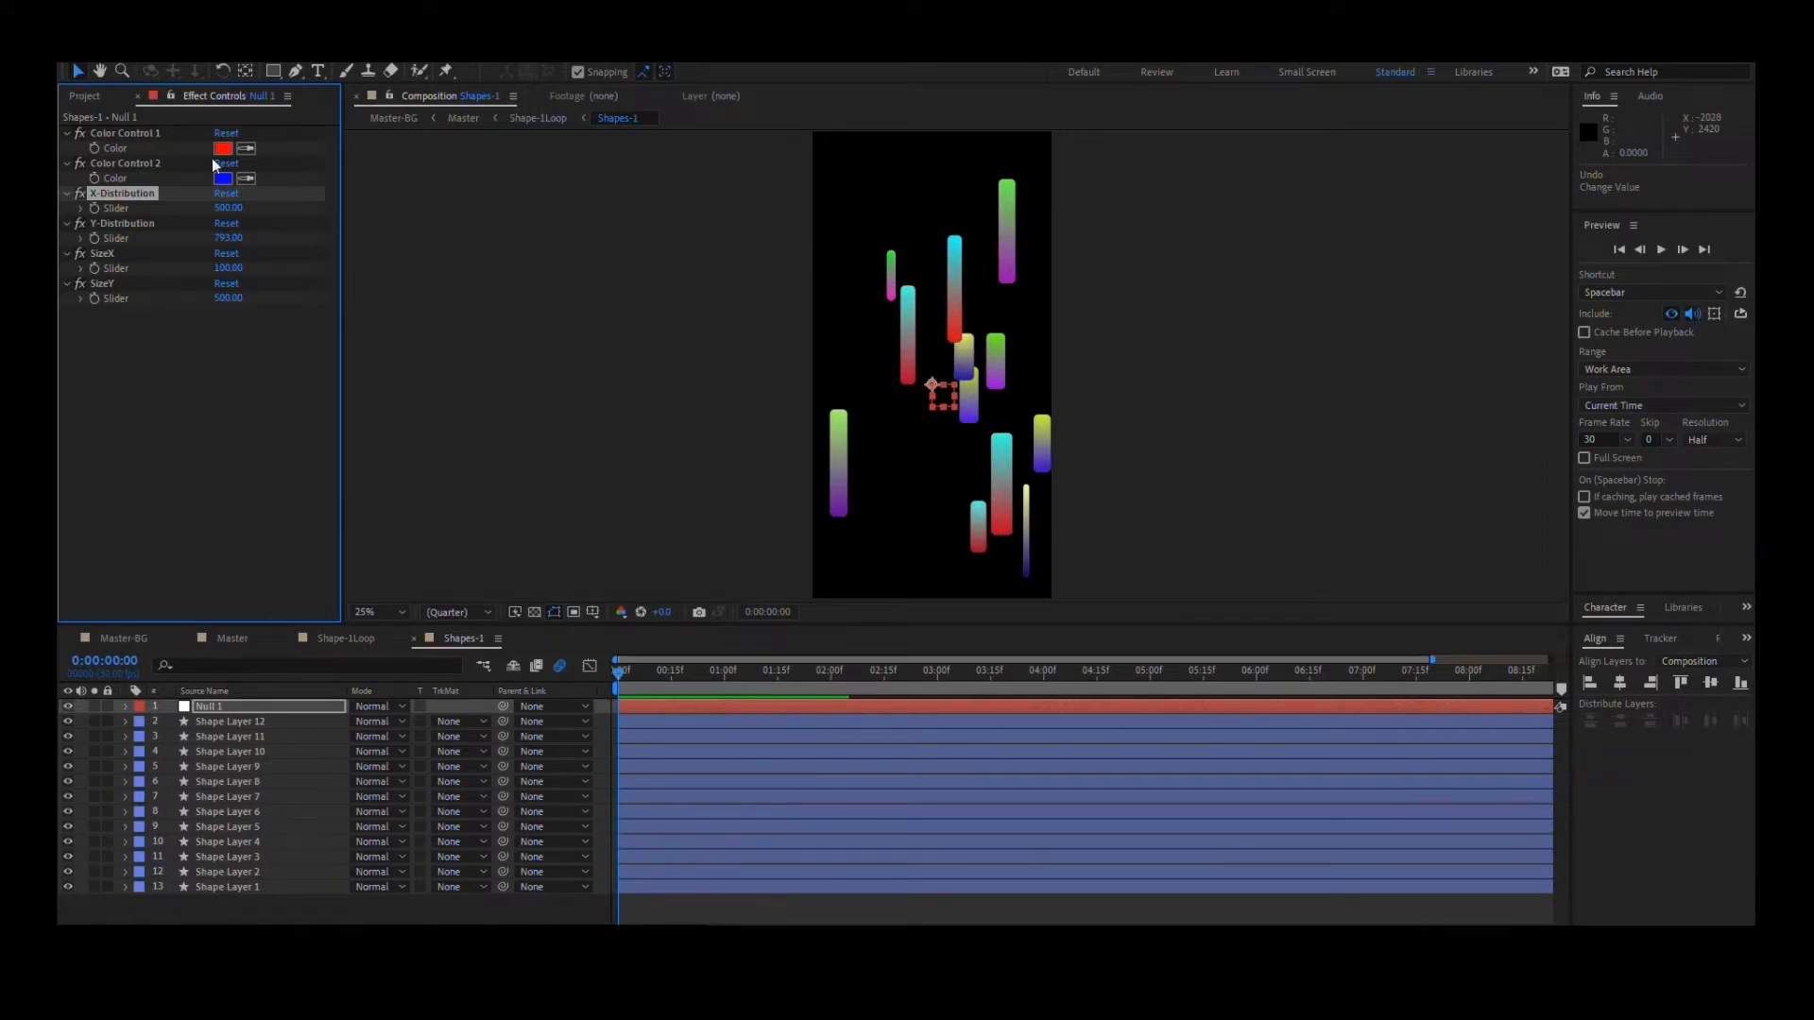
- Select Shape Layer 12 and expand its contents to examine the expressions on the rectangle's size, position and gradient points
mouse_move(248, 737)
mouse_down()
mouse_move(245, 900)
mouse_move(275, 745)
mouse_up()
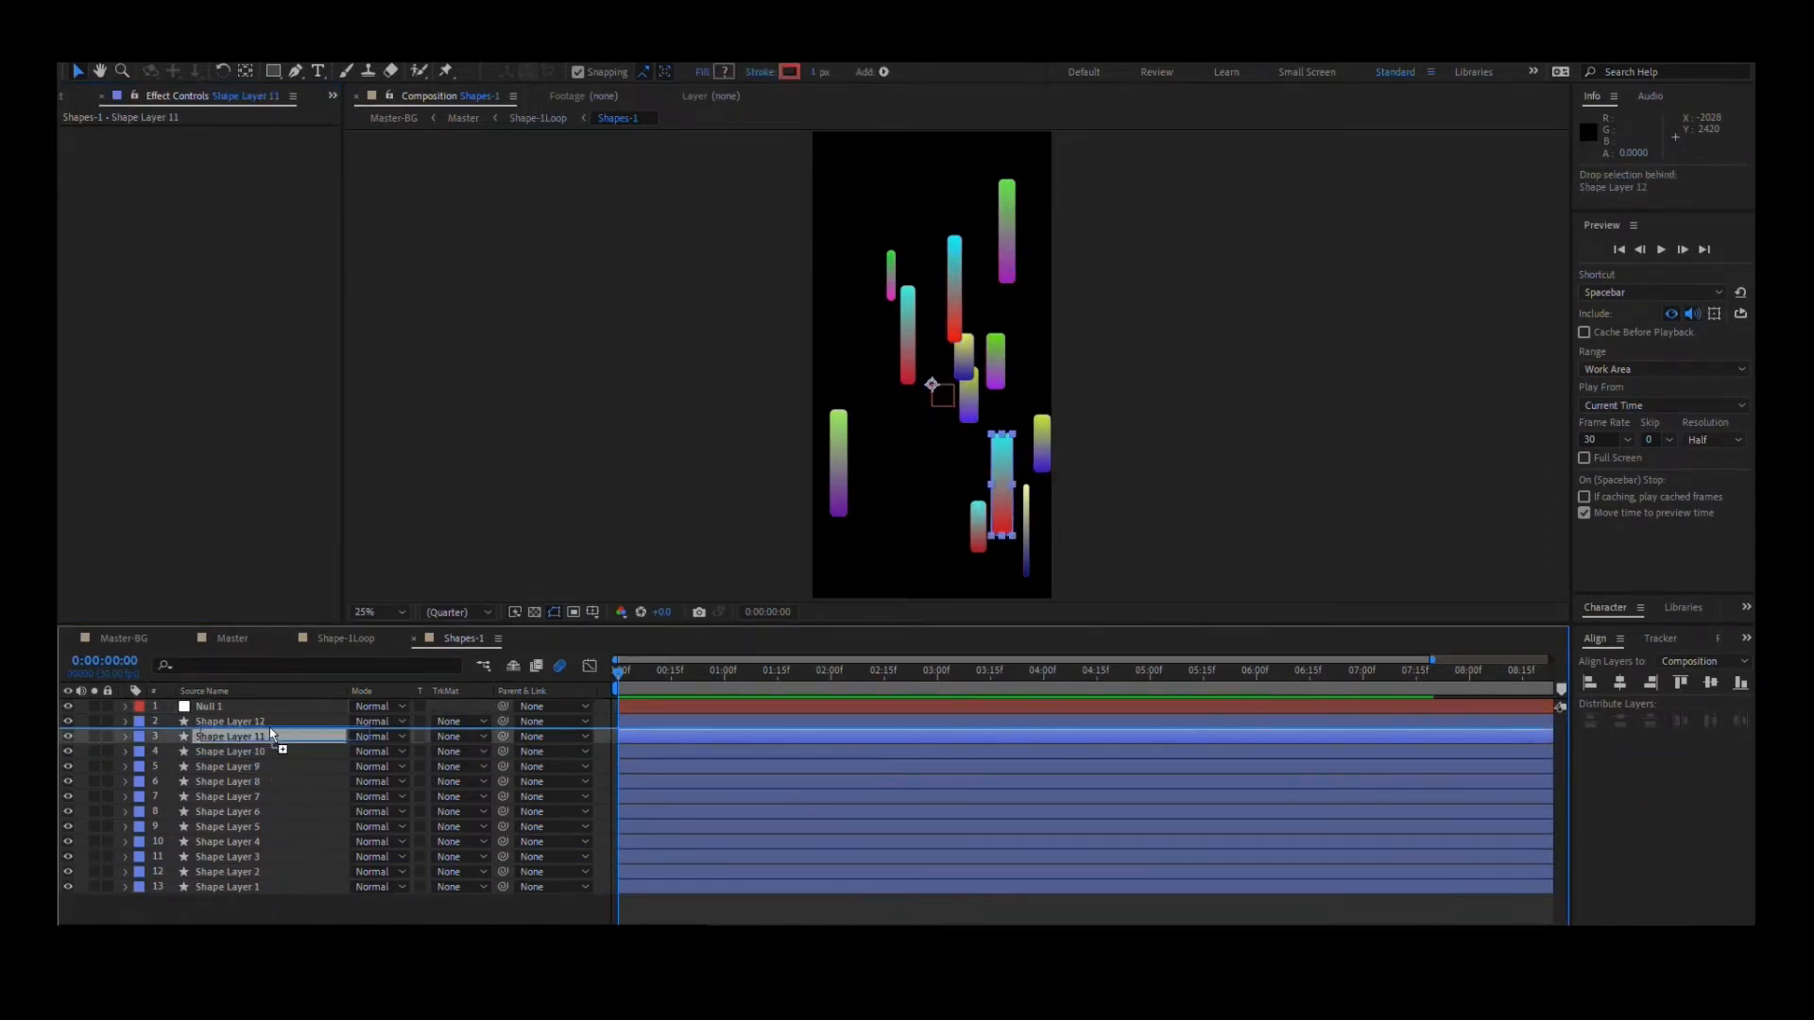
click(261, 887)
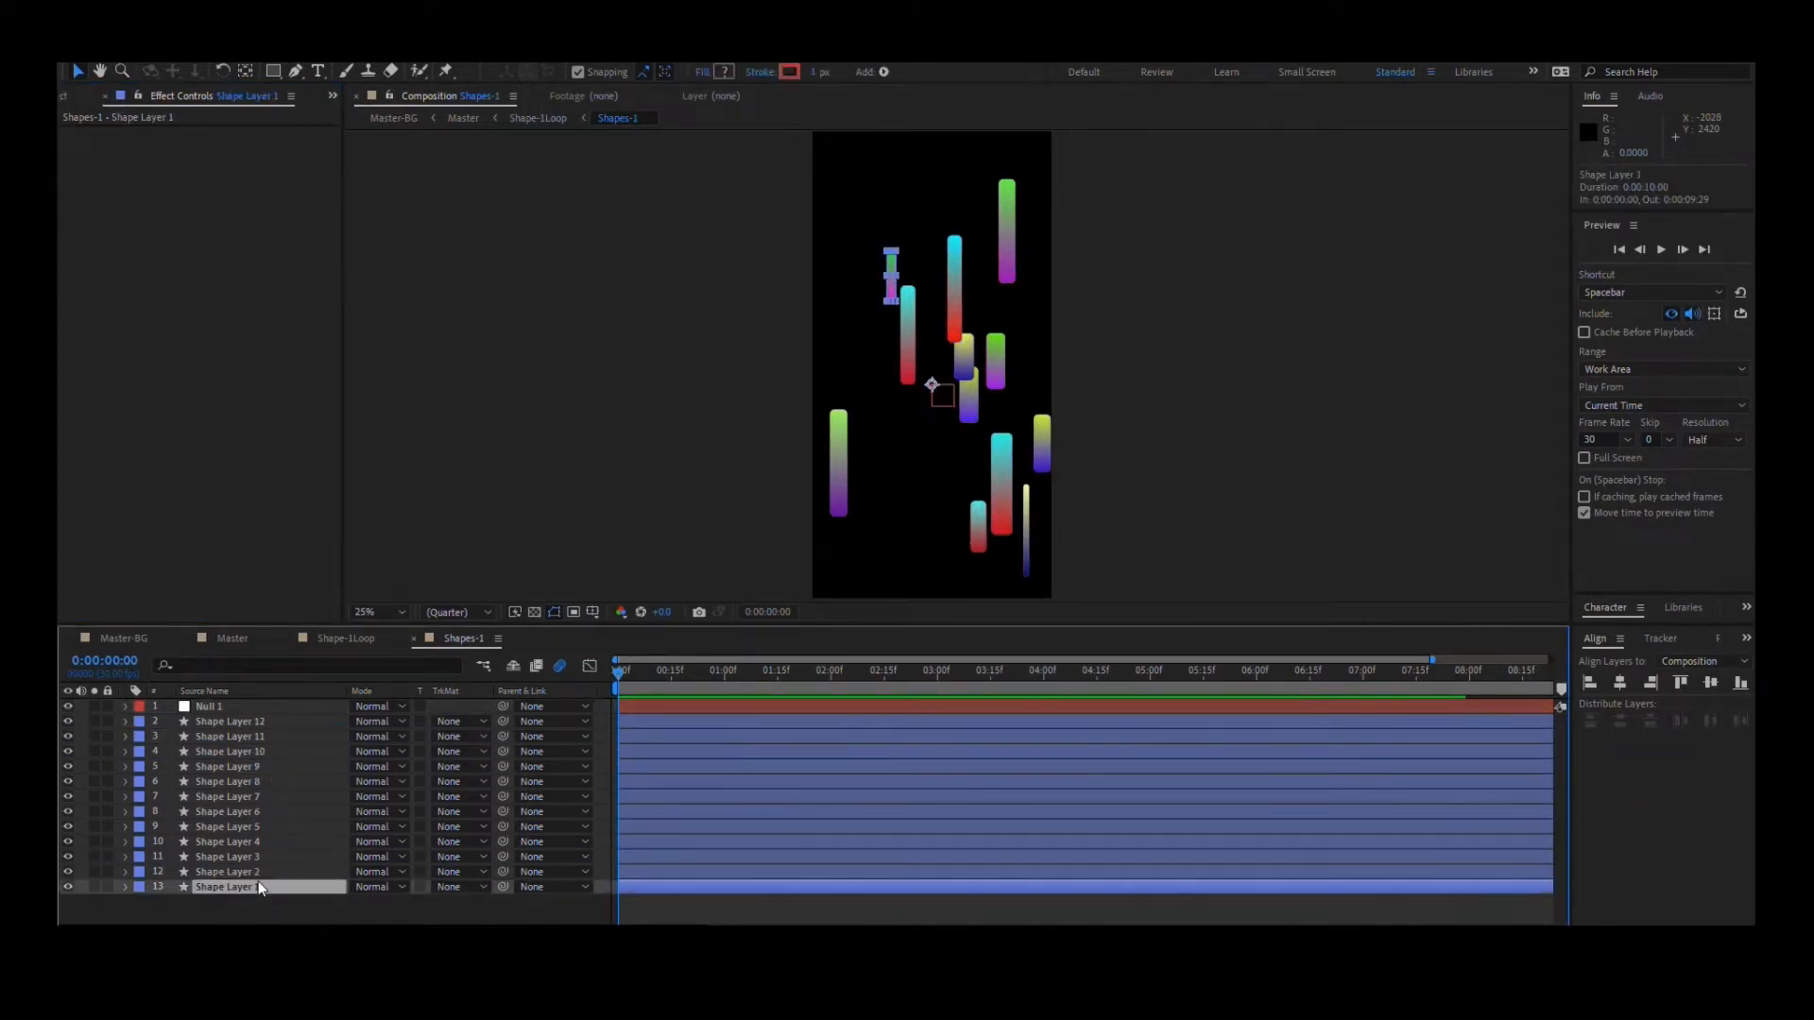
click(255, 734)
key(ctrl+Up)
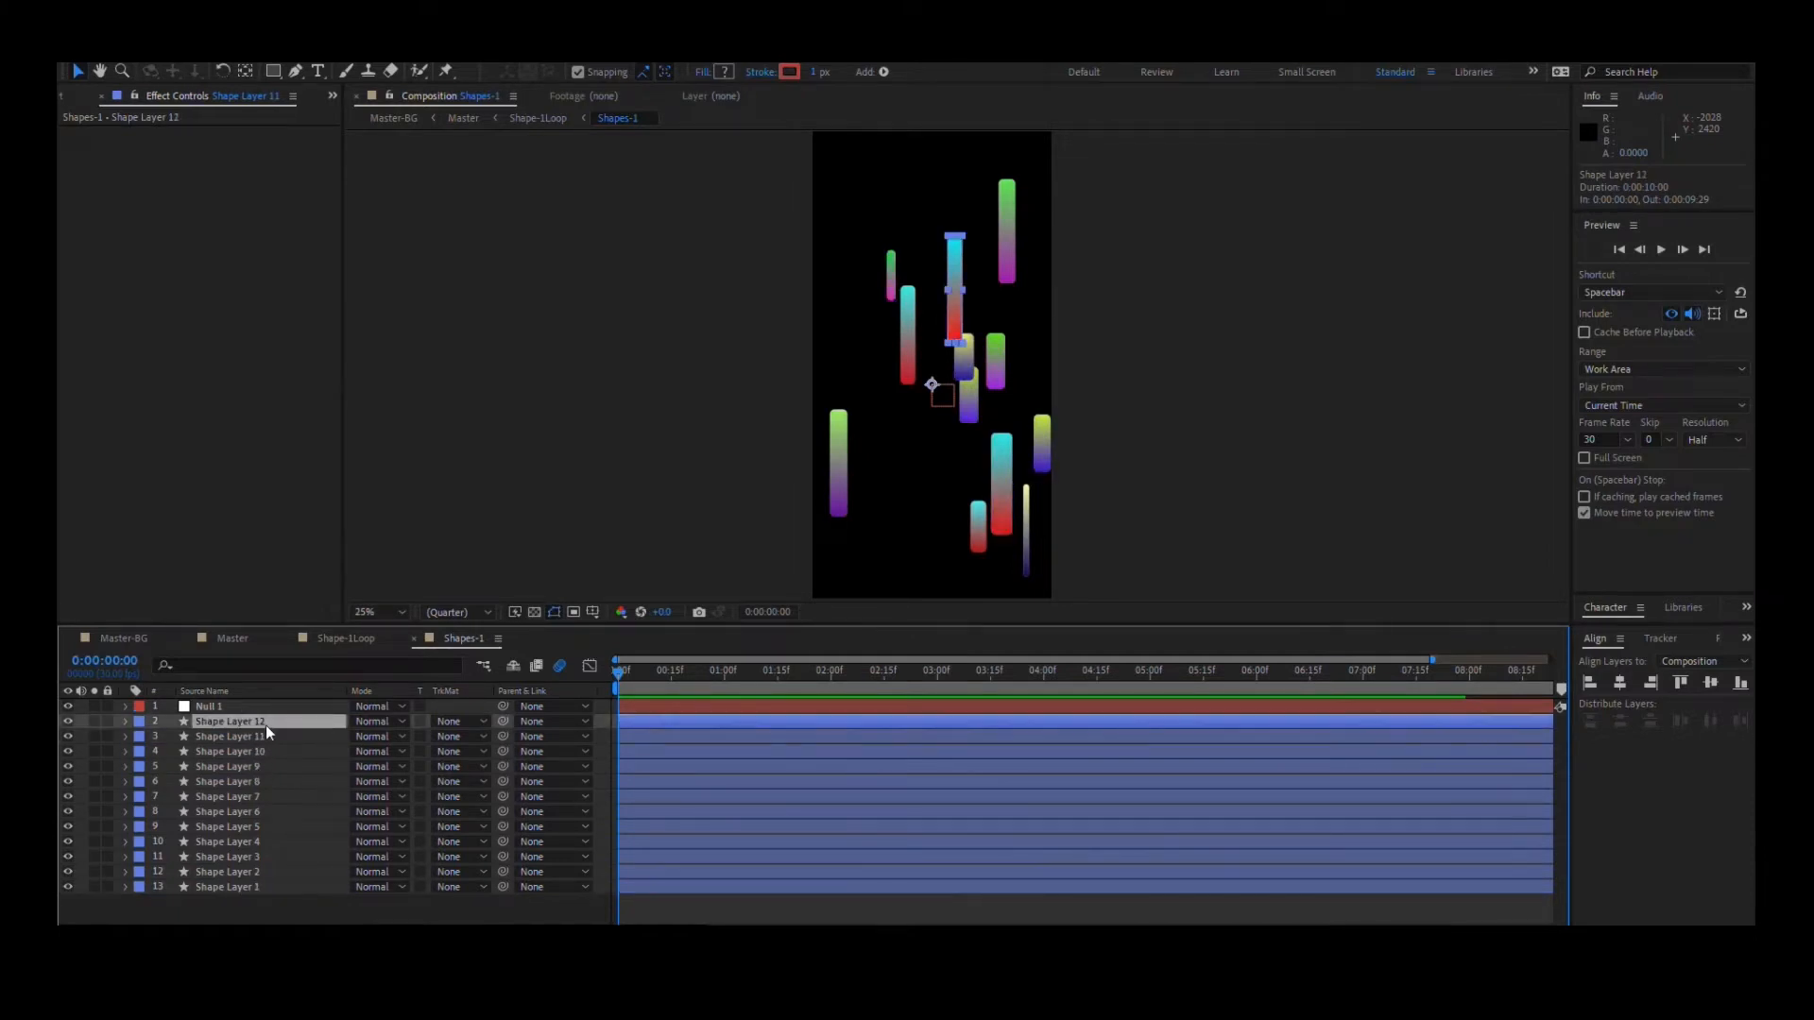
click(126, 722)
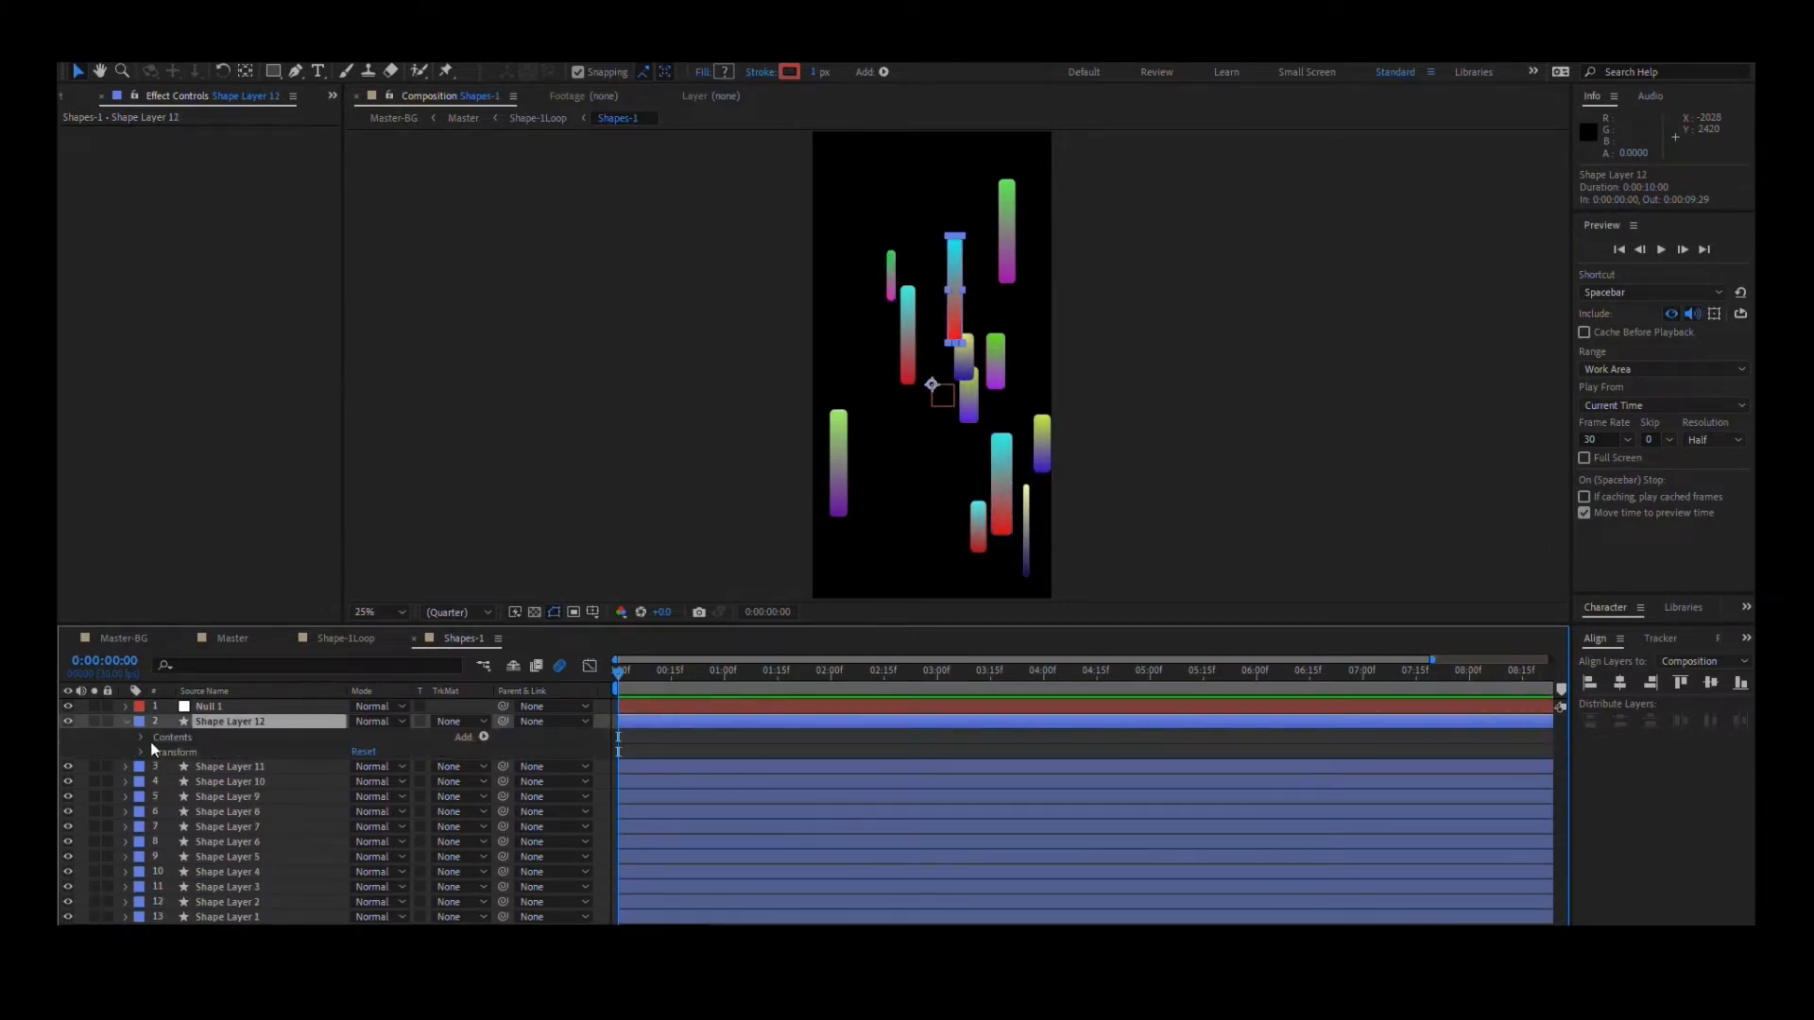
click(140, 737)
key(u)
key(e)
key(e)
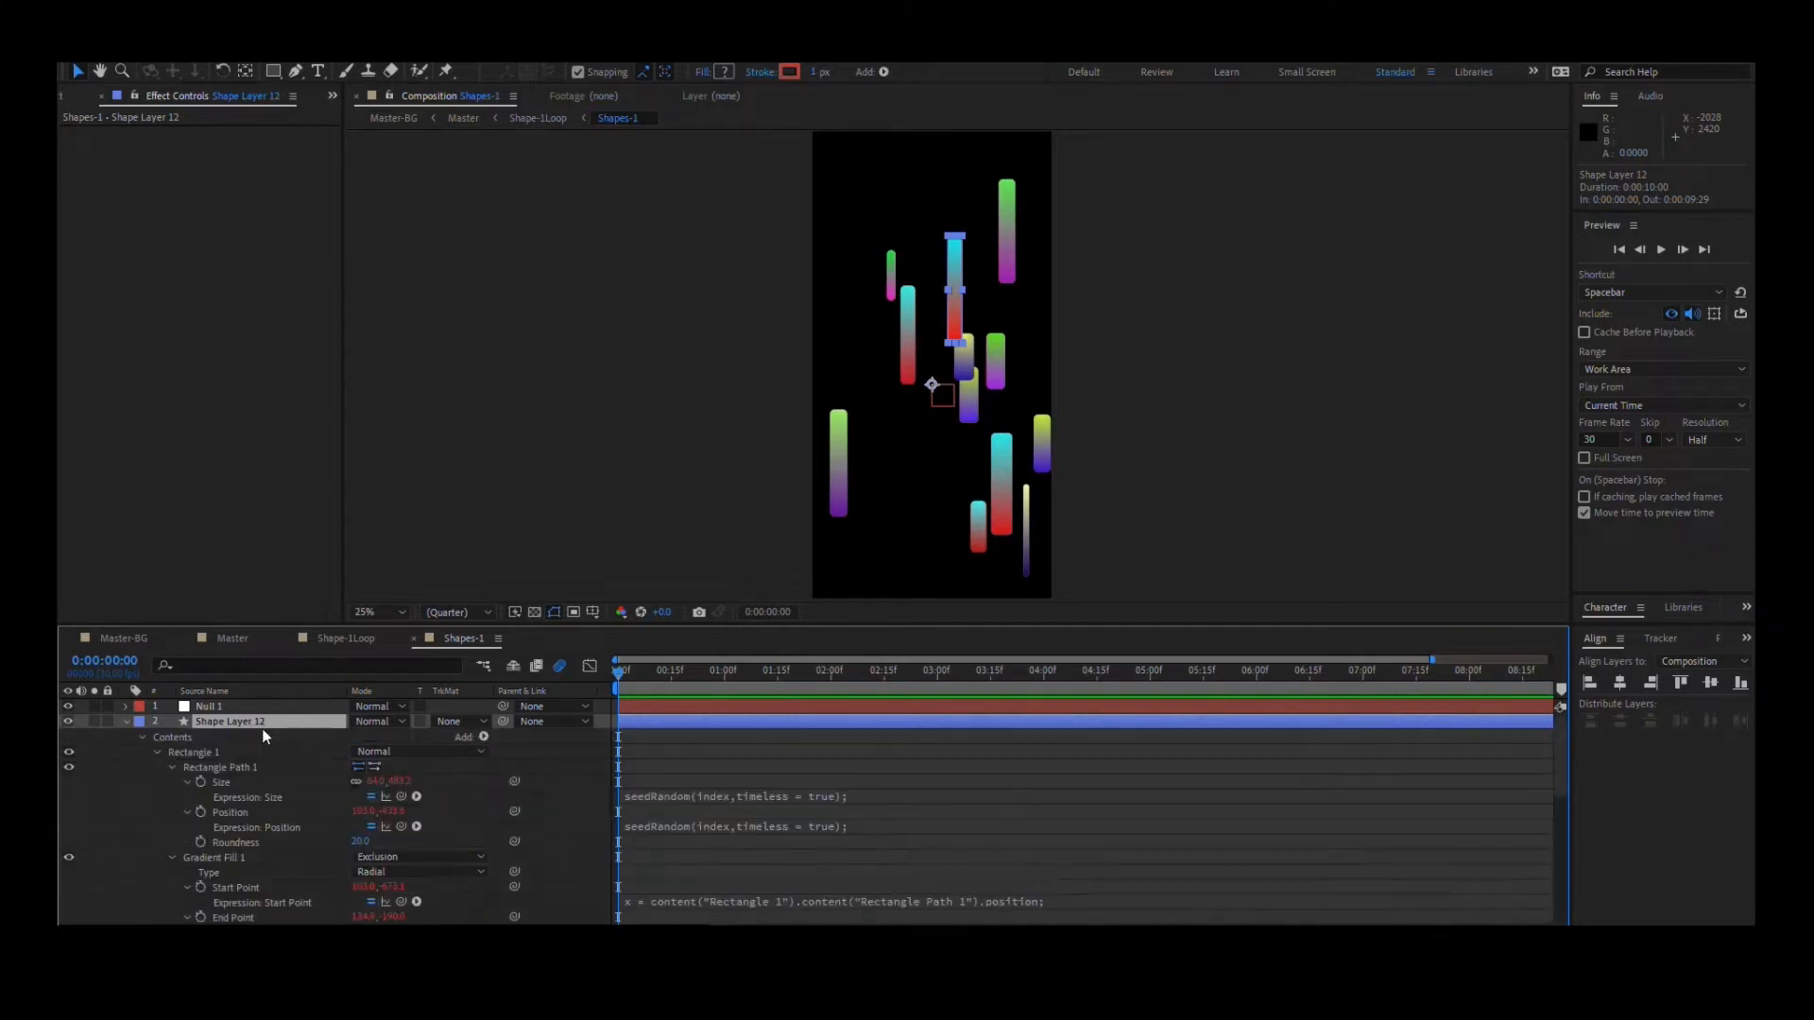
- Review the Size, Position, Start Point and End Point expressions of Shape Layer 12, and collapse the layer
scroll(707, 796, down, 2)
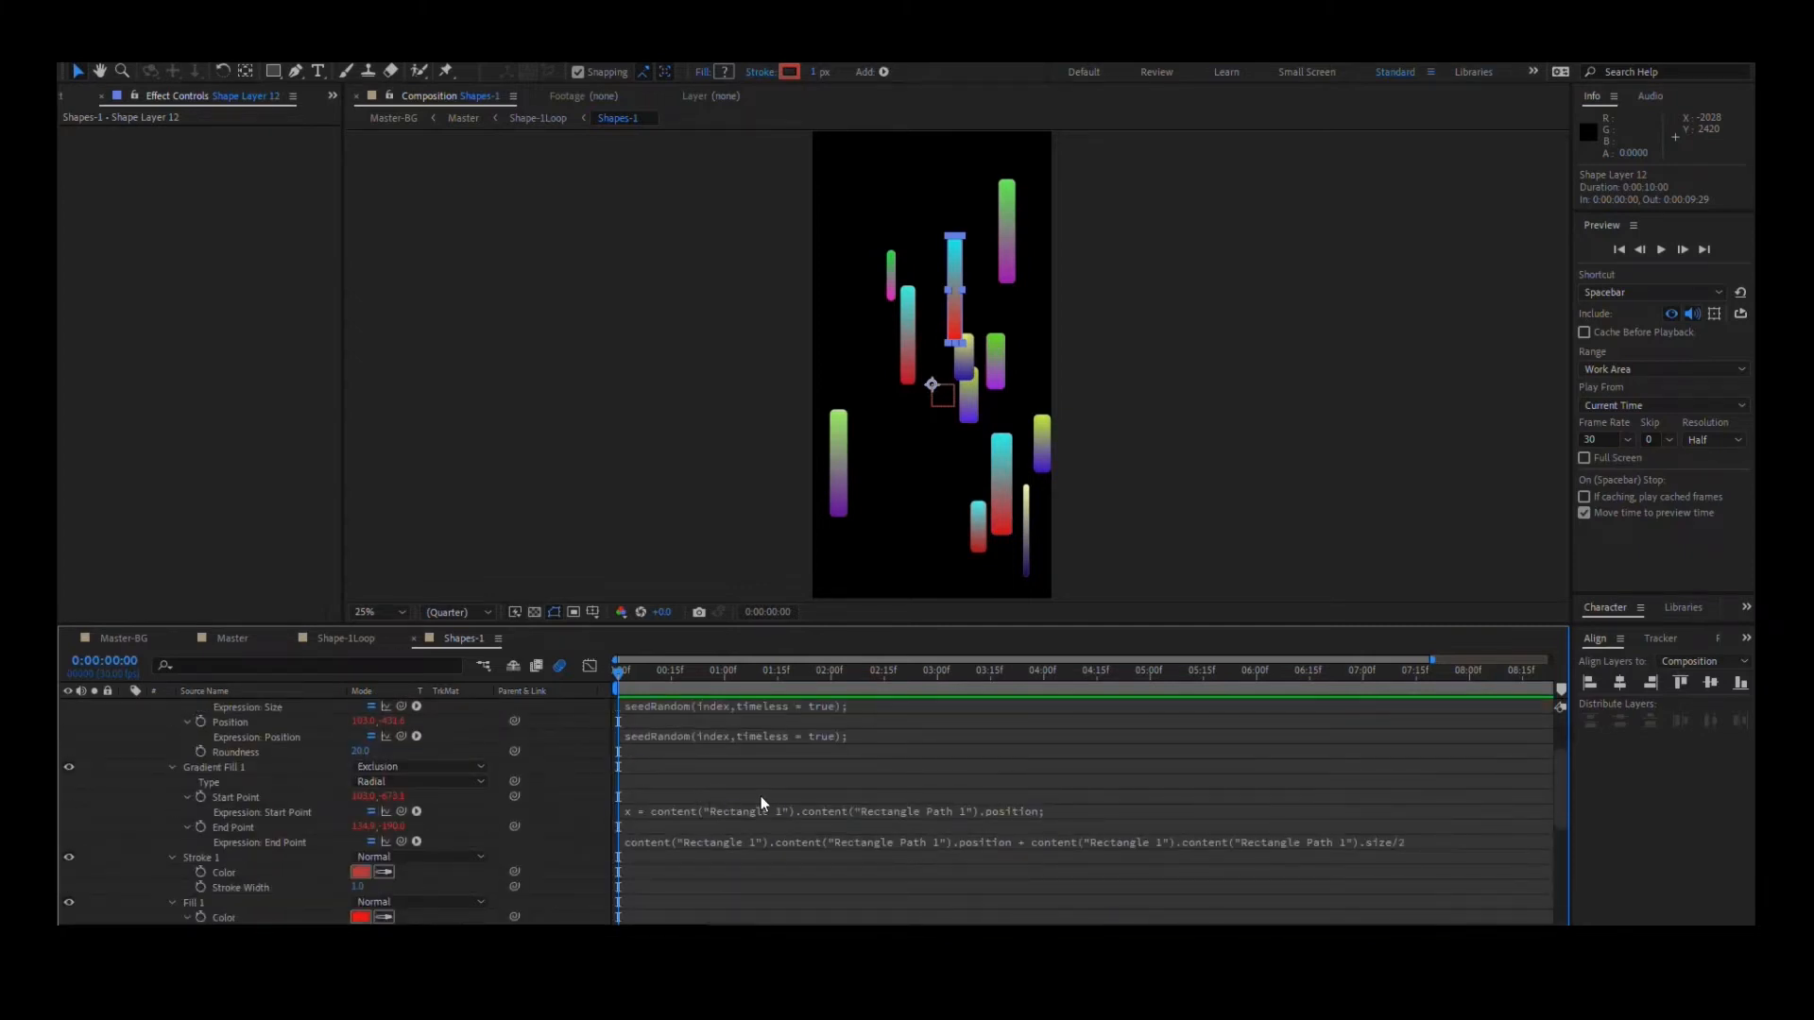
scroll(761, 797, up, 2)
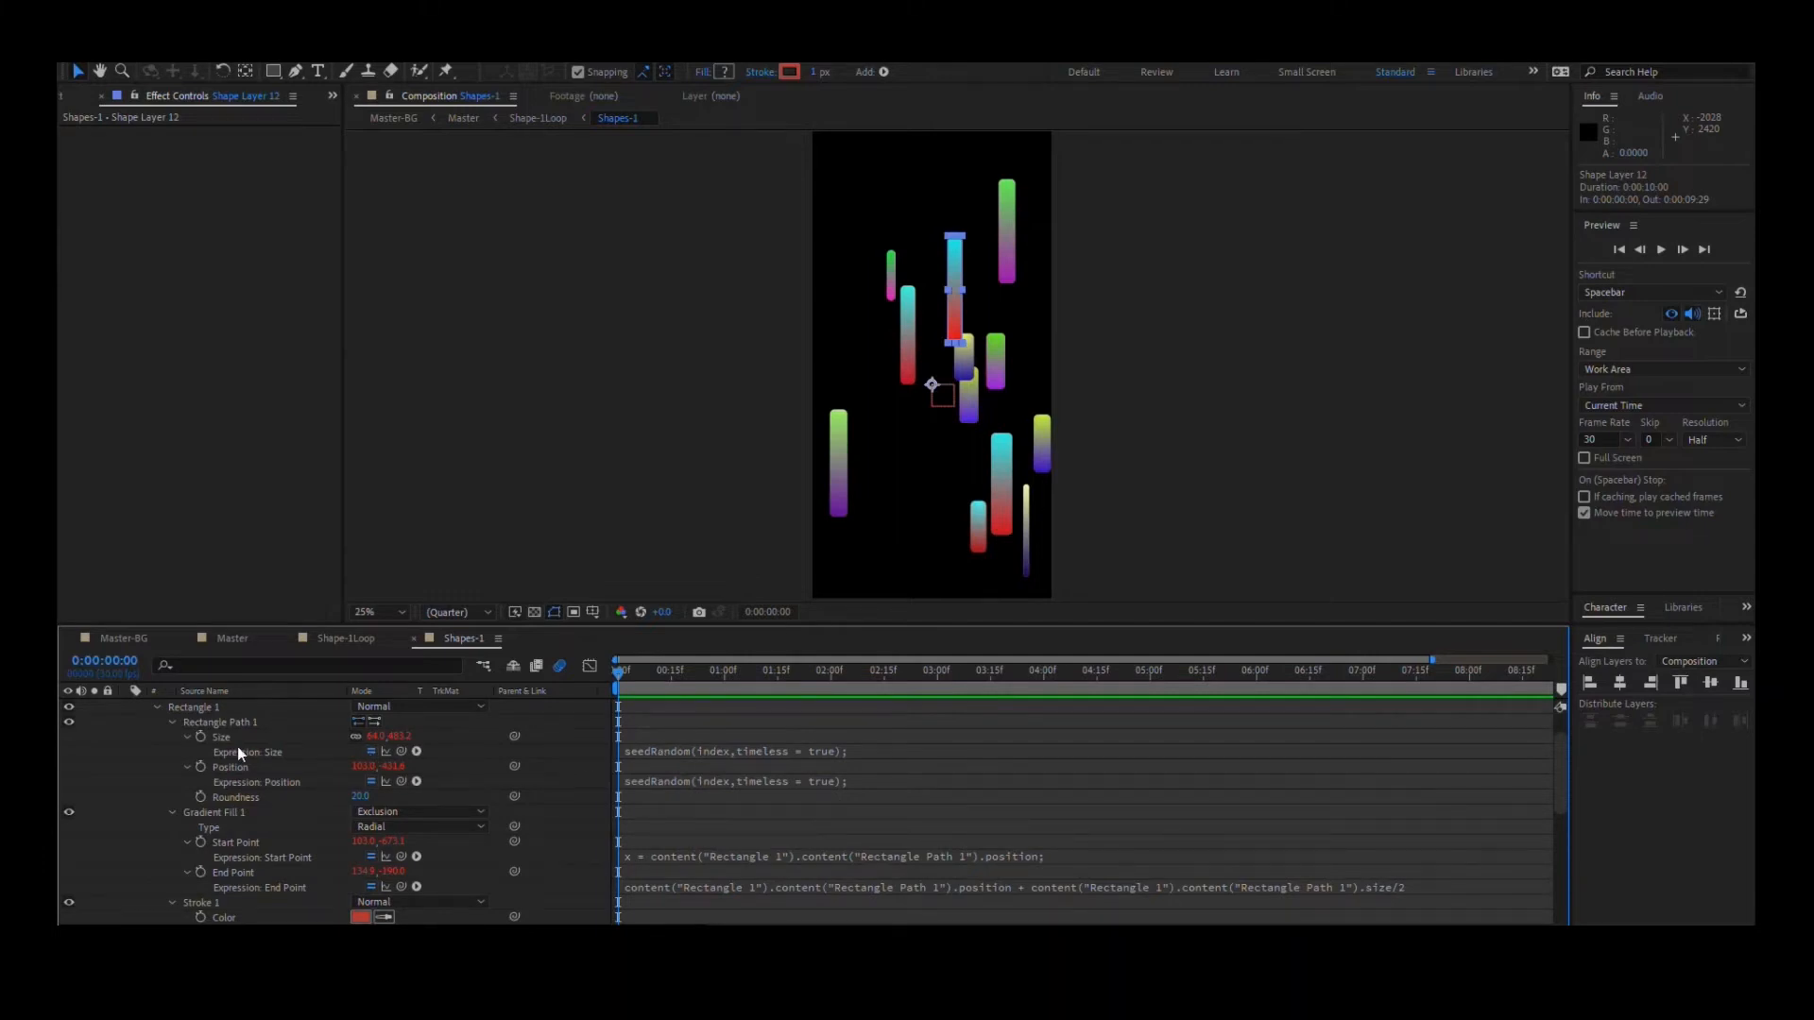
scroll(247, 753, up, 2)
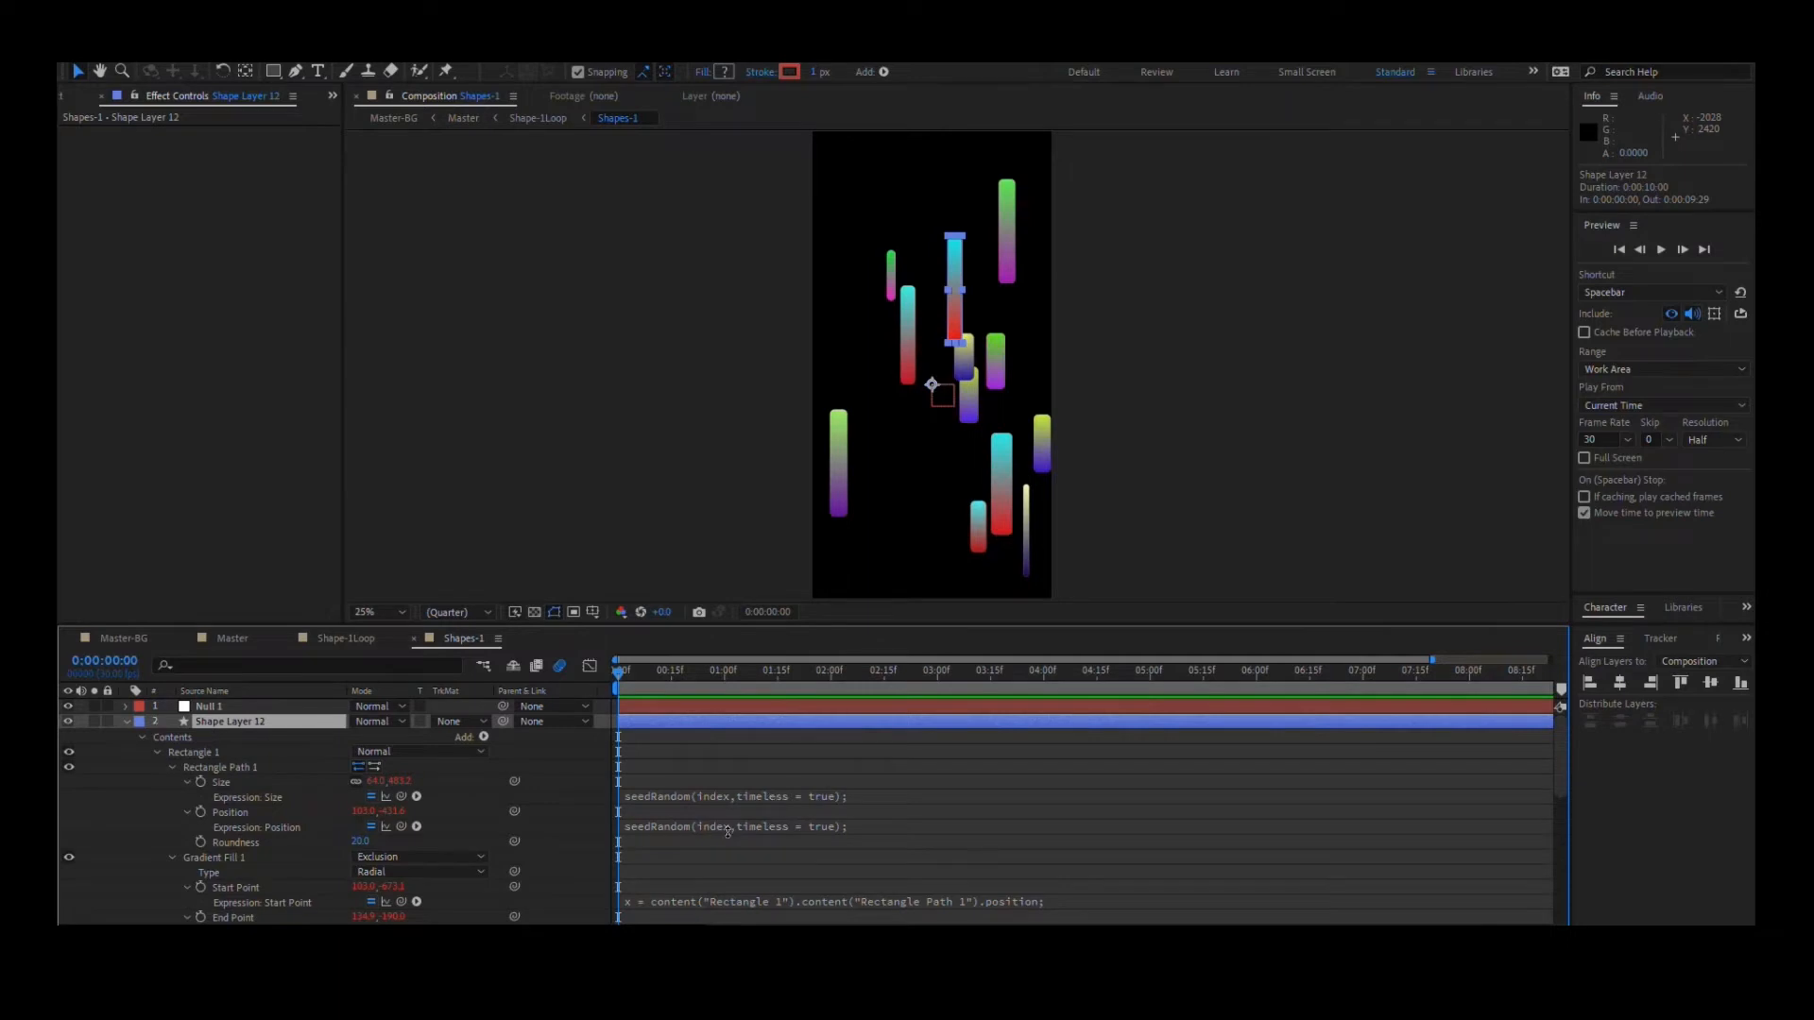
scroll(728, 830, down, 2)
scroll(838, 873, up, 2)
scroll(803, 853, down, 2)
scroll(842, 875, up, 2)
click(125, 722)
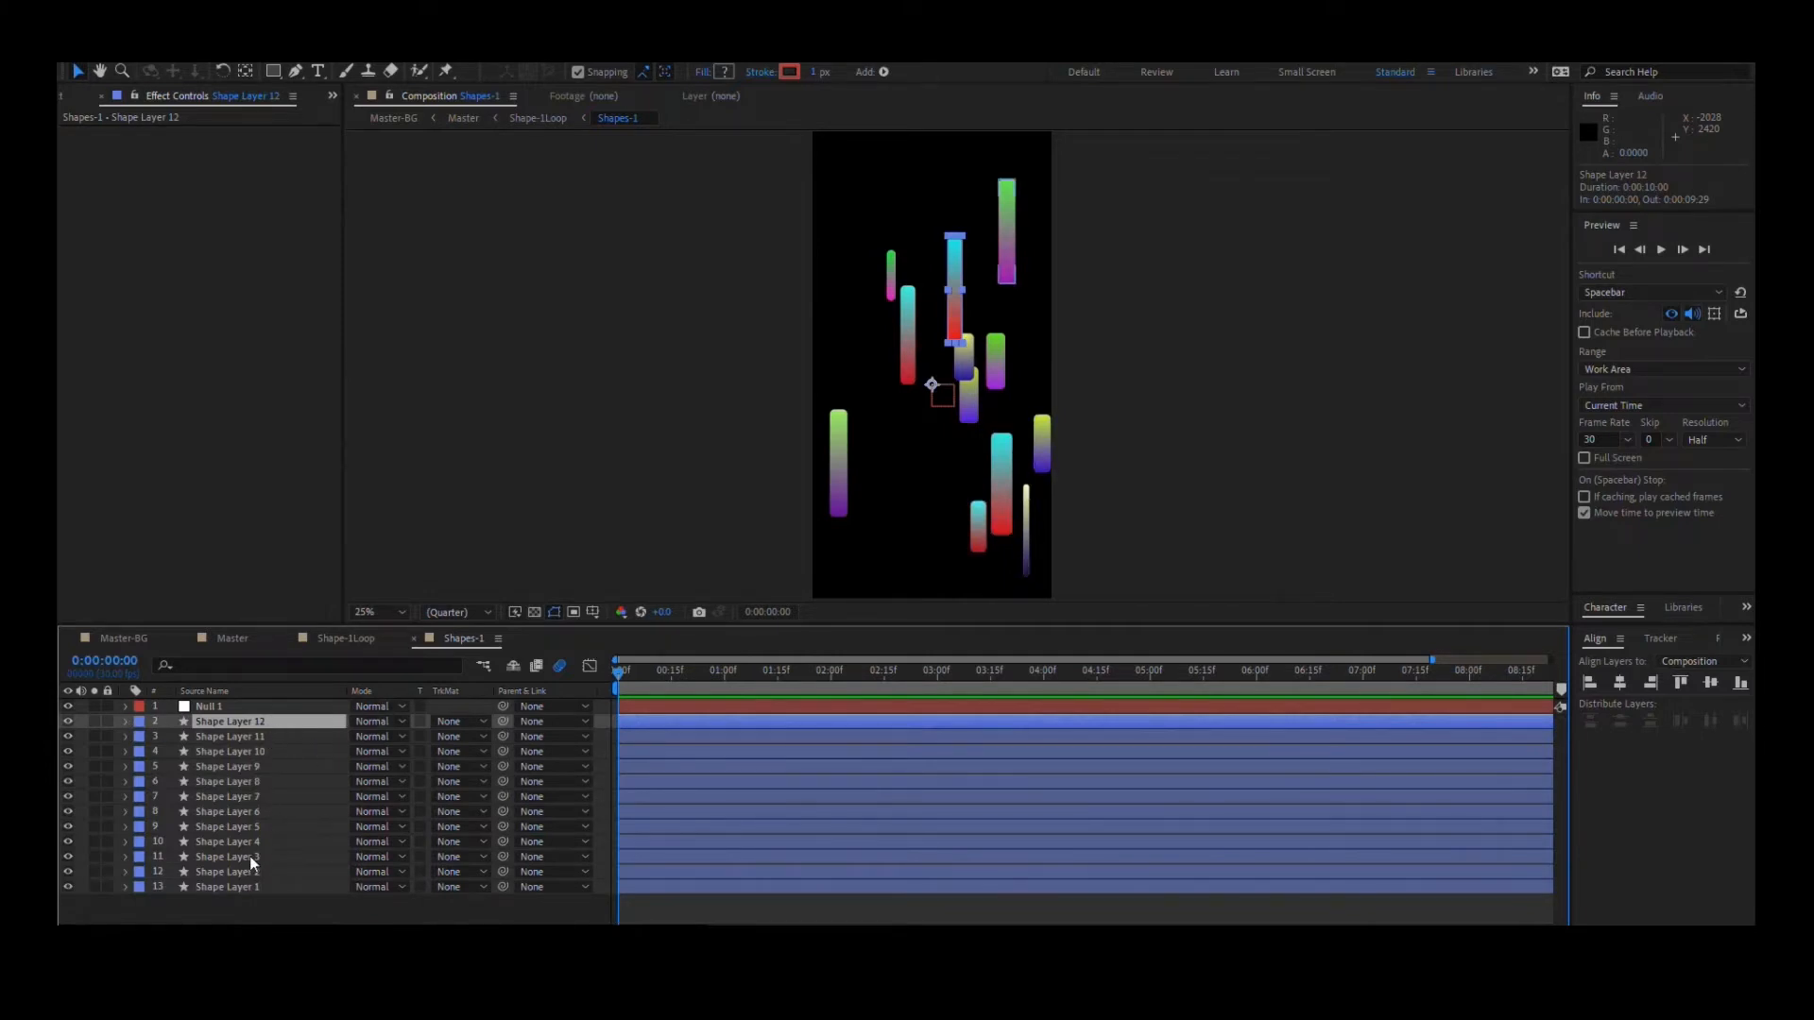
- Try pasting repeated copies of Shape Layer 12 into the Shapes-1 composition
key(ctrl+v)
key(ctrl+v)
key(ctrl+v)
key(ctrl+v)
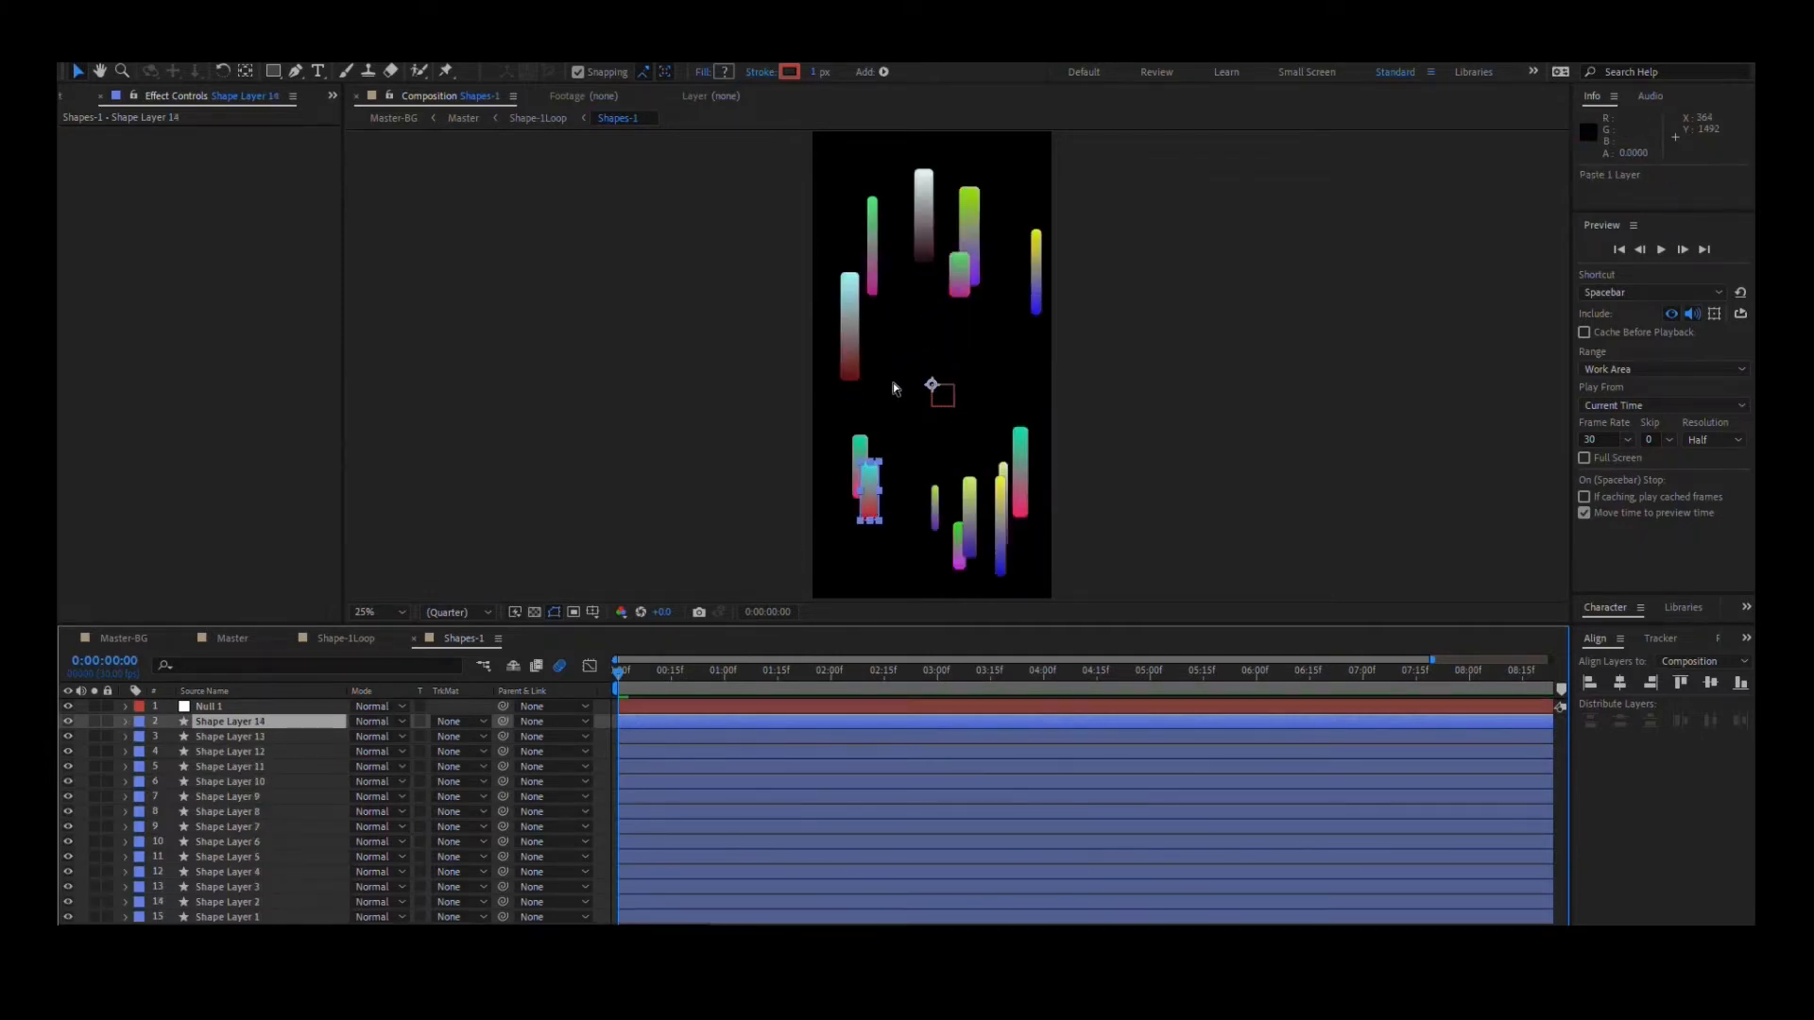
key(ctrl+v)
key(ctrl+v)
key(ctrl+v)
key(ctrl+v)
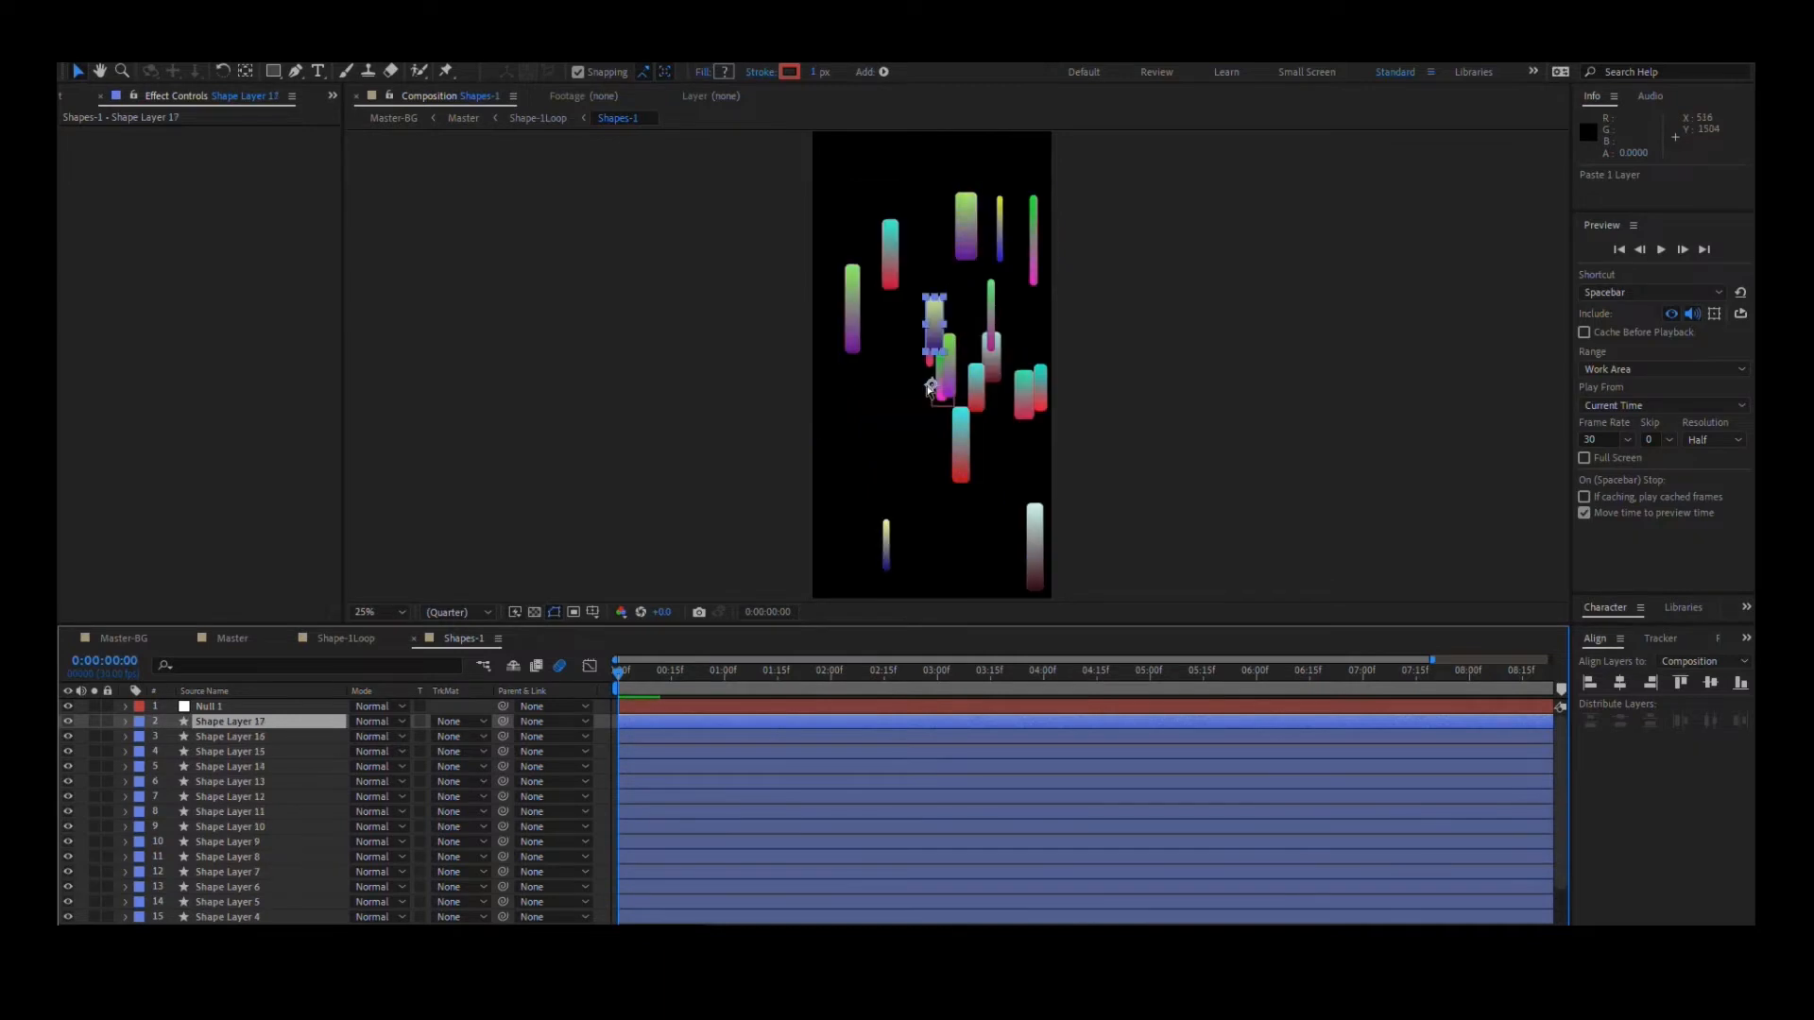
key(ctrl+v)
key(ctrl+v)
key(ctrl+v)
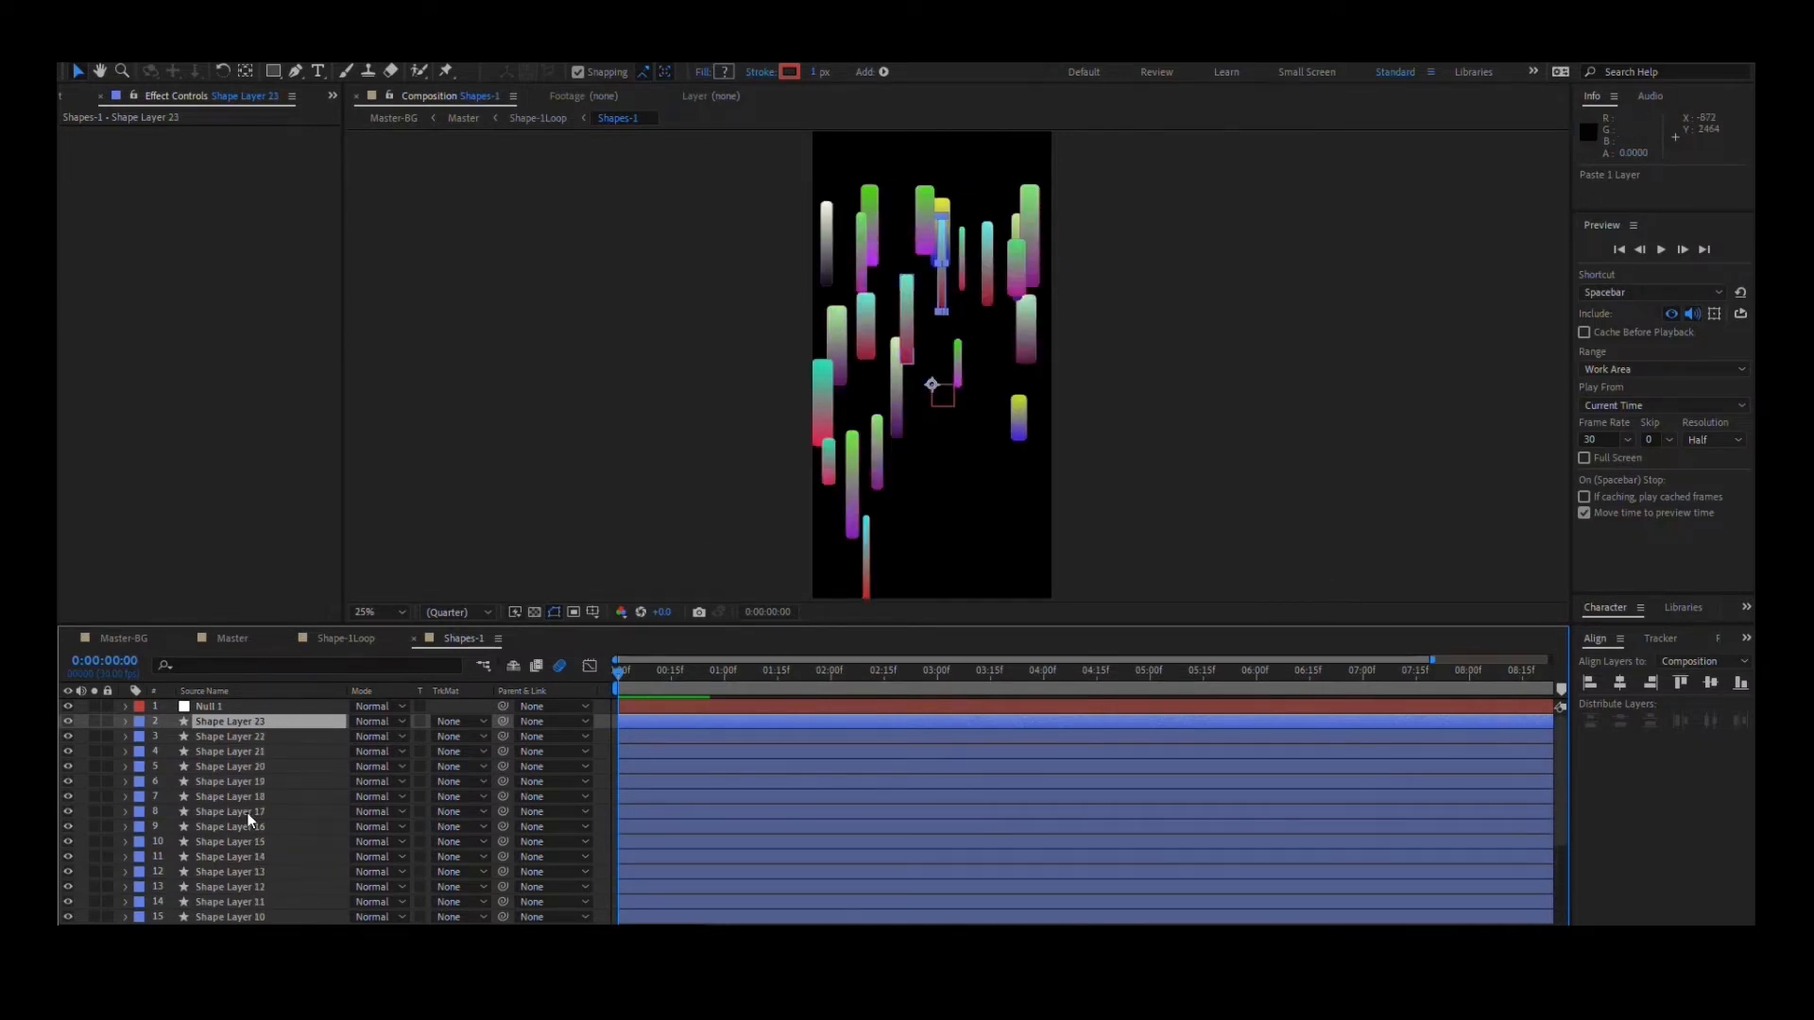
- Undo all the pasted shape layer copies and preview the Shapes-1 composition
key(ctrl+z)
key(ctrl+z)
key(ctrl+z)
key(ctrl+z)
key(ctrl+z)
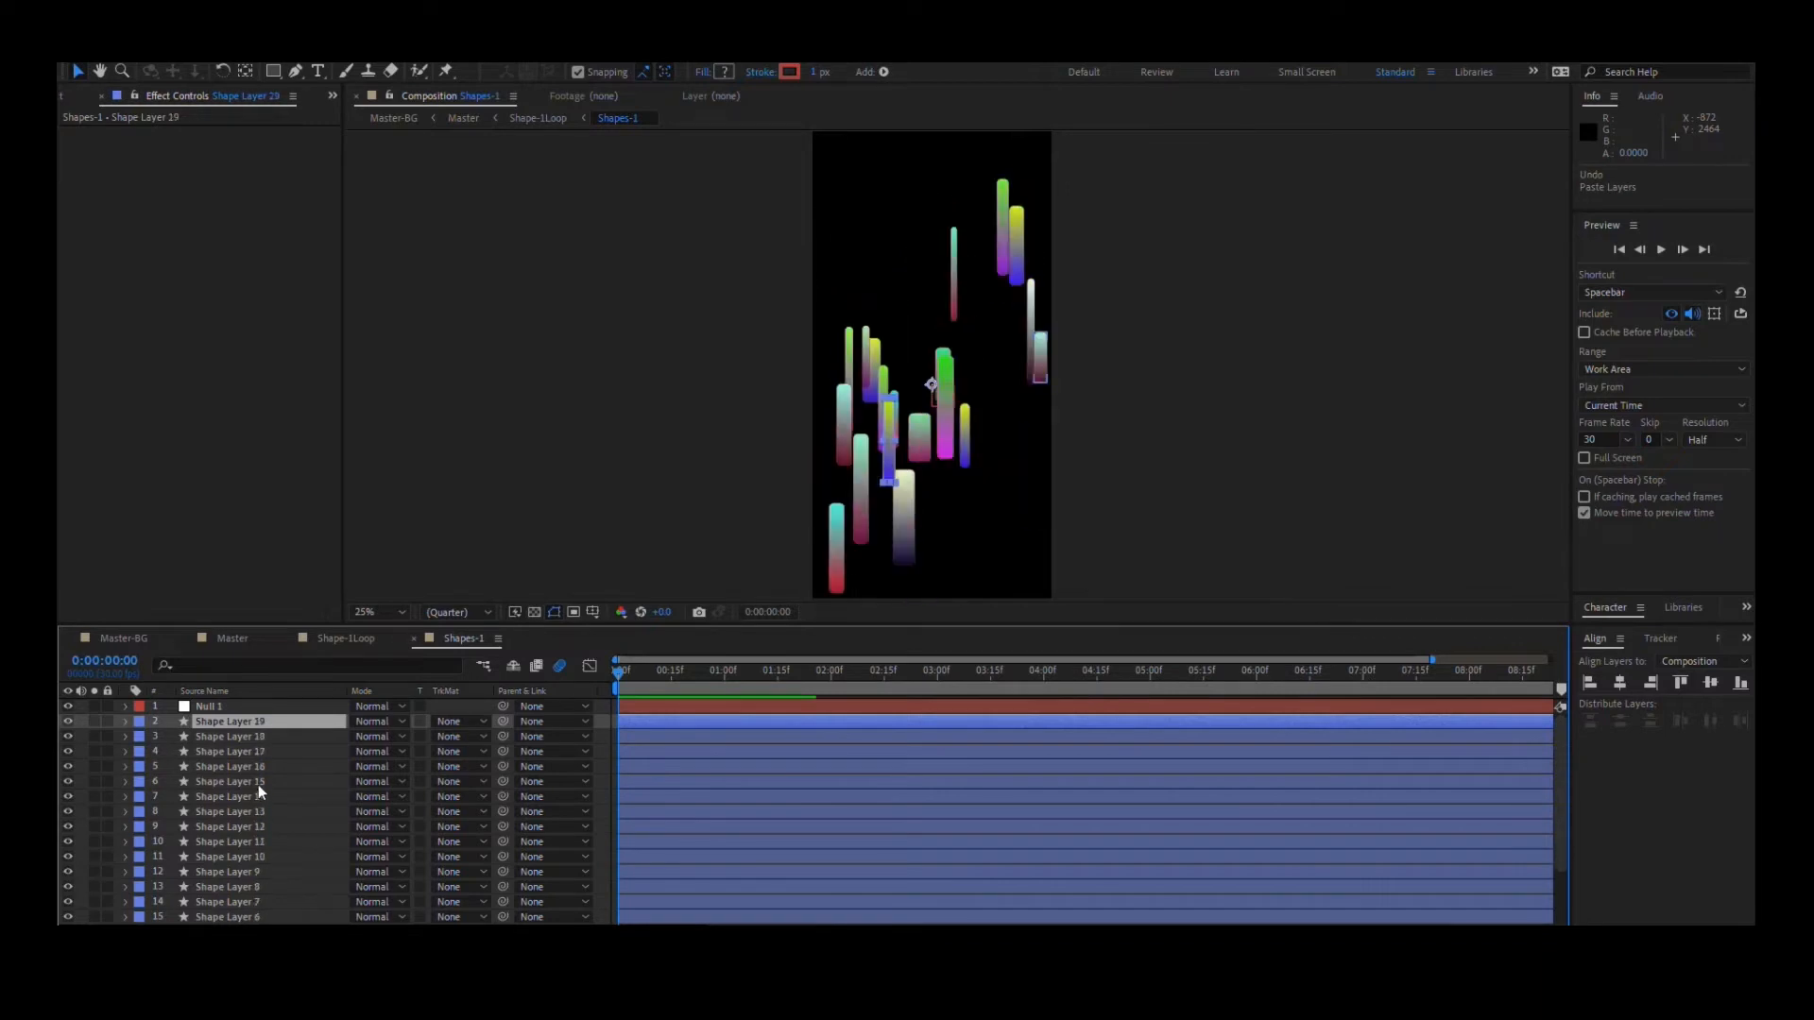
key(ctrl+z)
key(ctrl+z)
key(ctrl+z)
key(ctrl+z)
key(ctrl+z)
key(ctrl+z)
key(space)
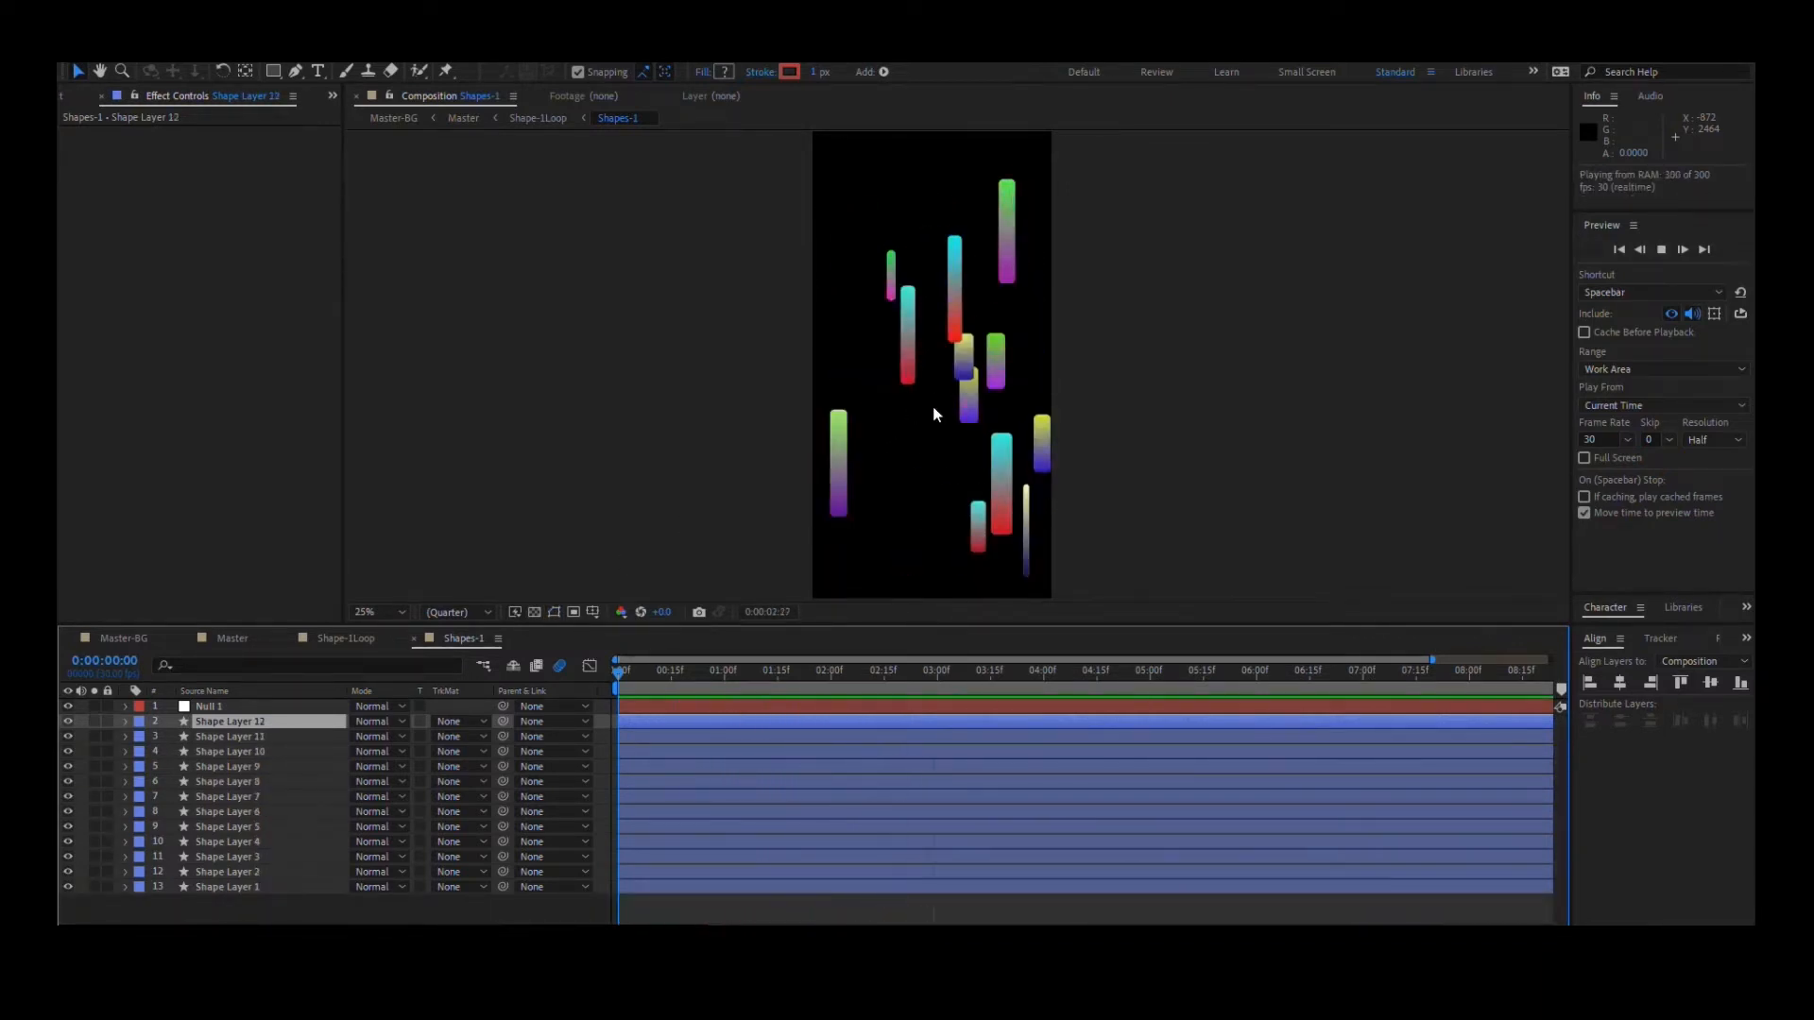
click(836, 673)
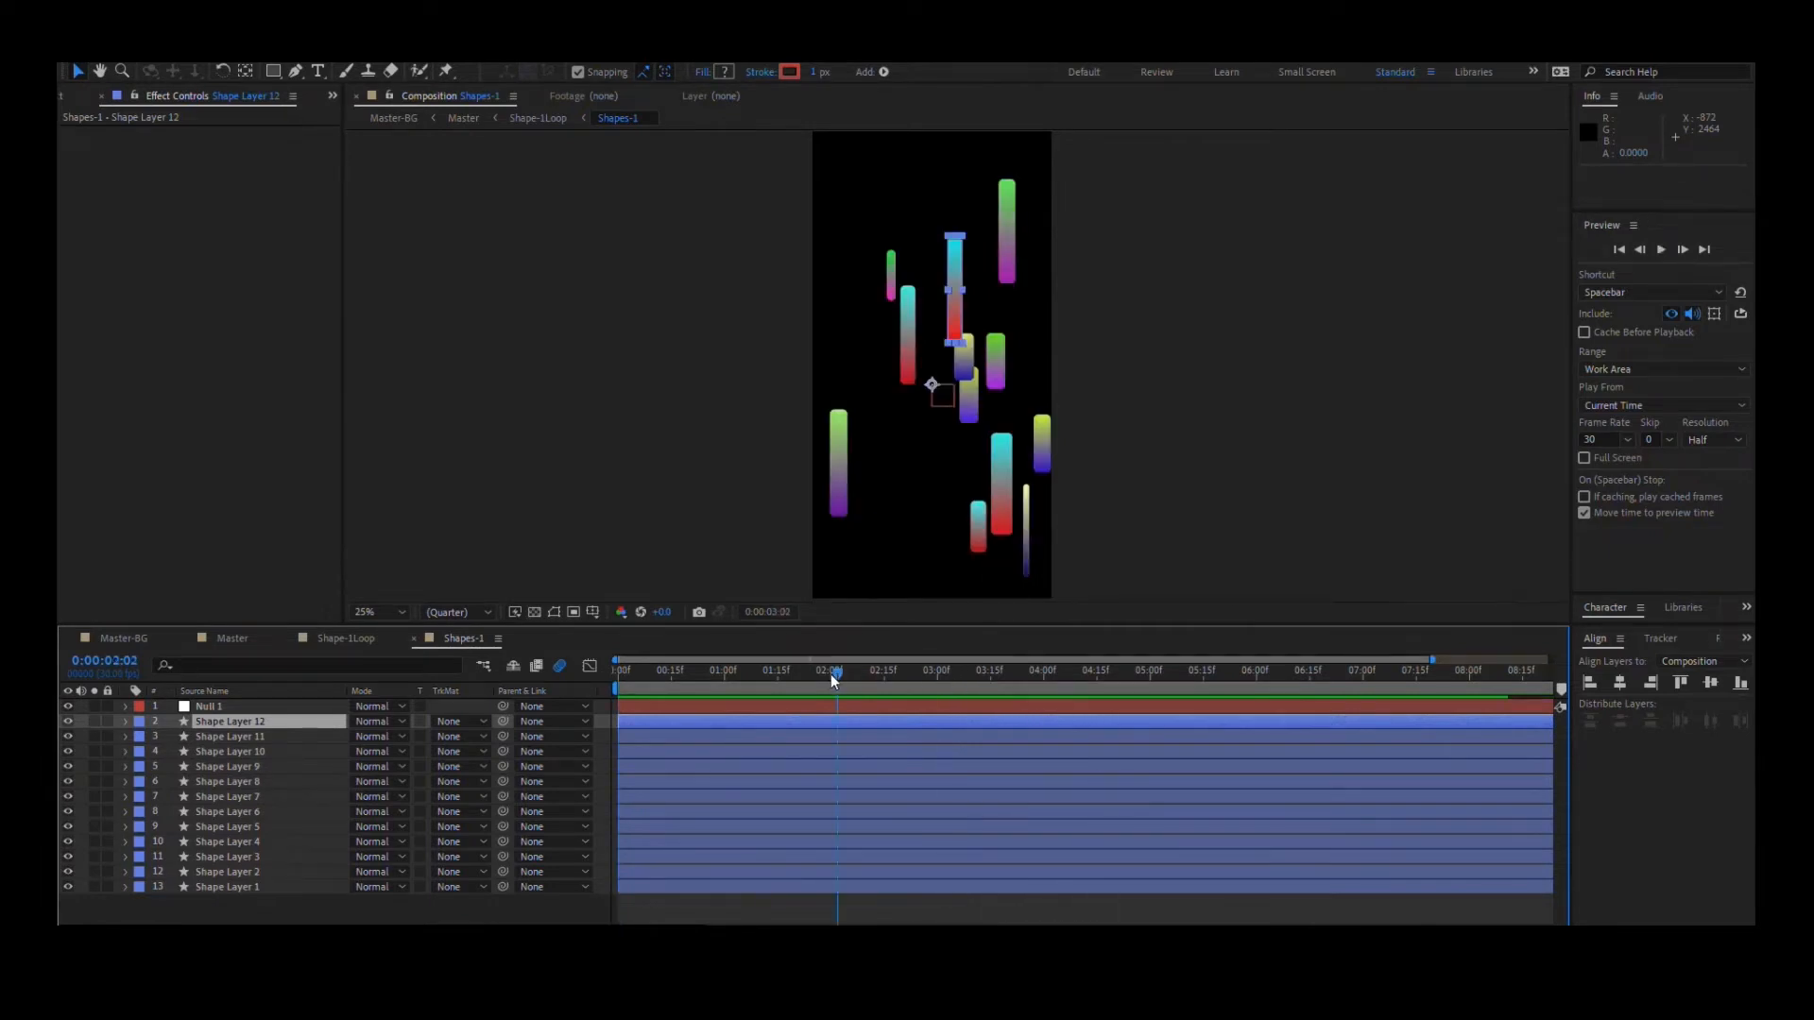
- Open the Shape-1Loop composition at its first frame and reveal the Position property of both Shapes-1 layers
click(341, 639)
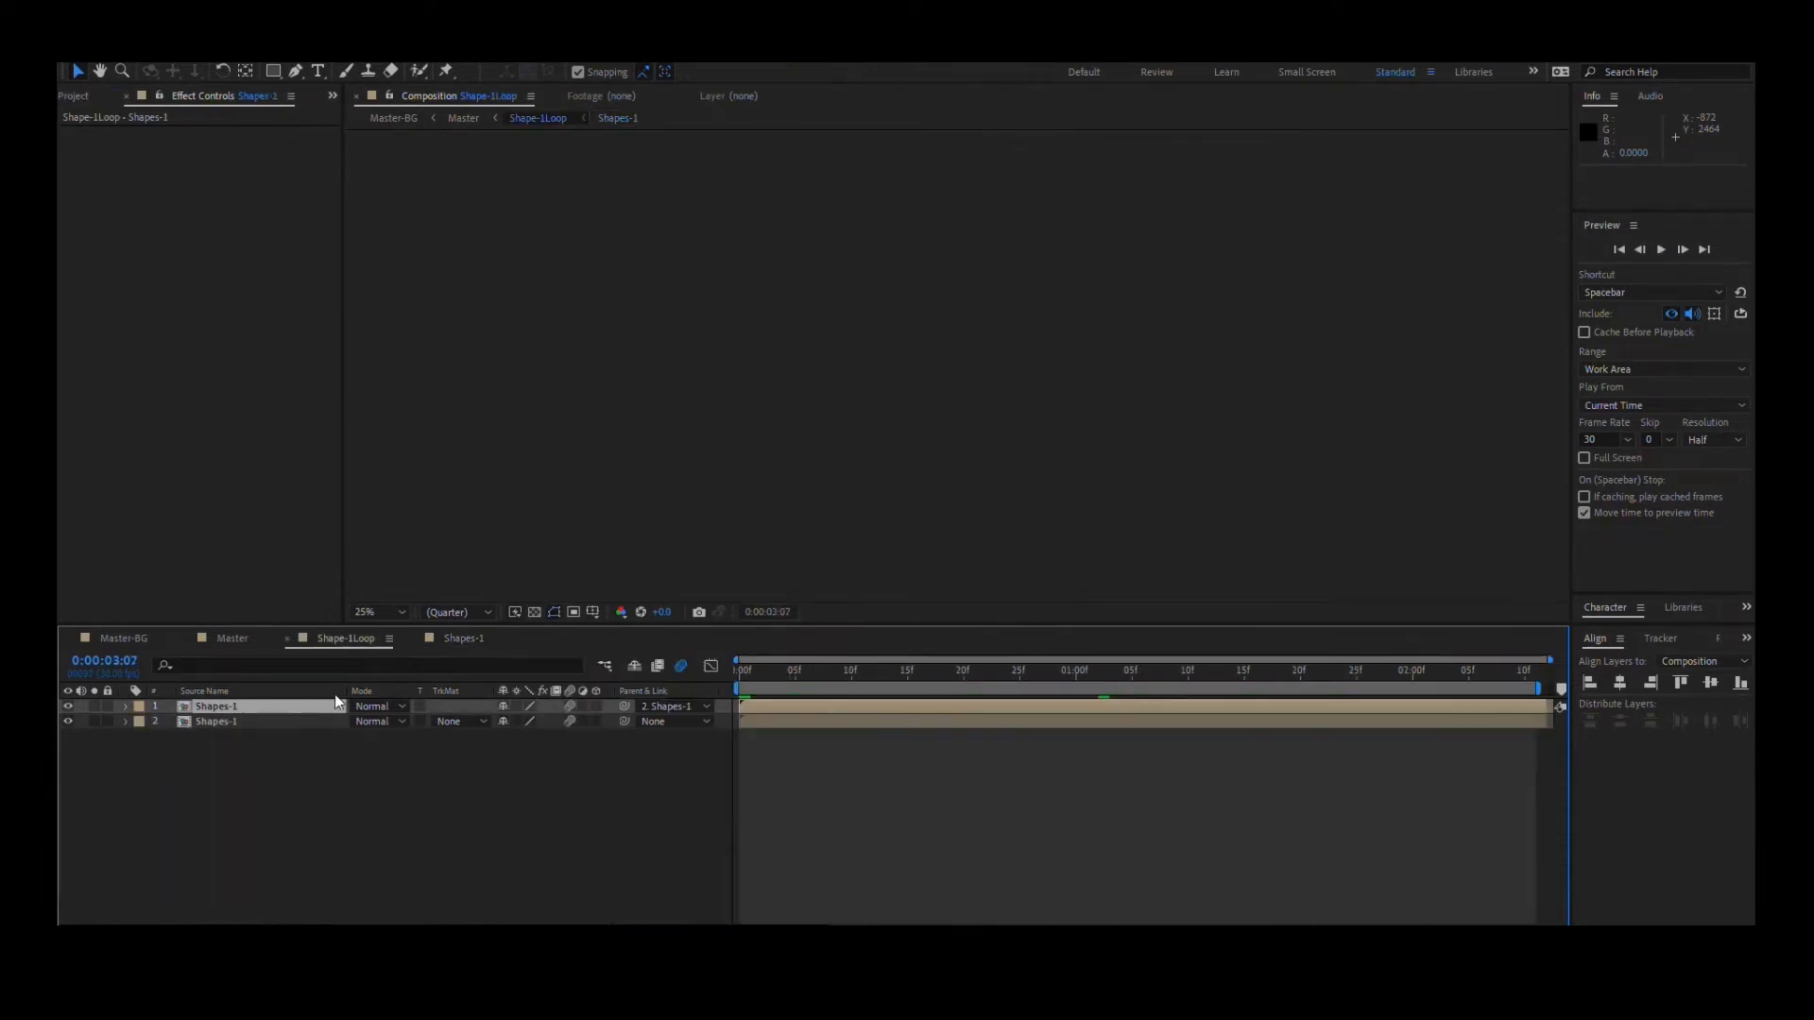
drag(835, 671, 659, 672)
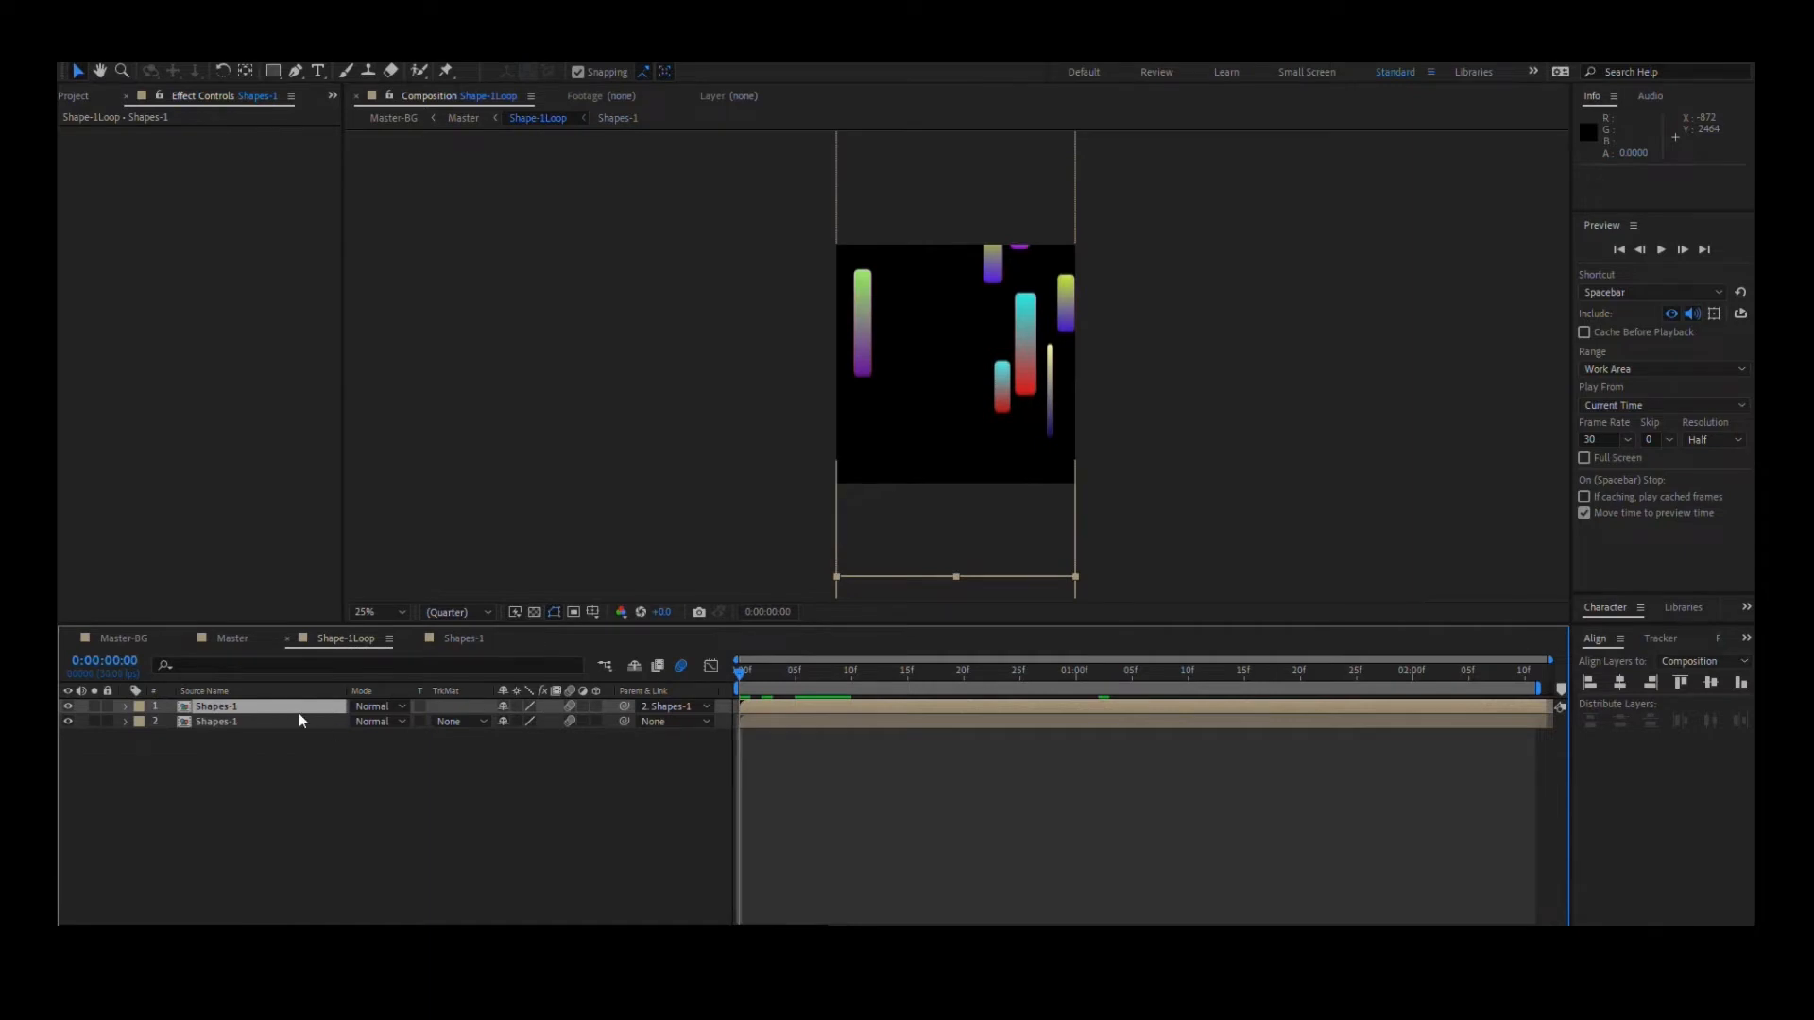
key(p)
click(302, 737)
key(p)
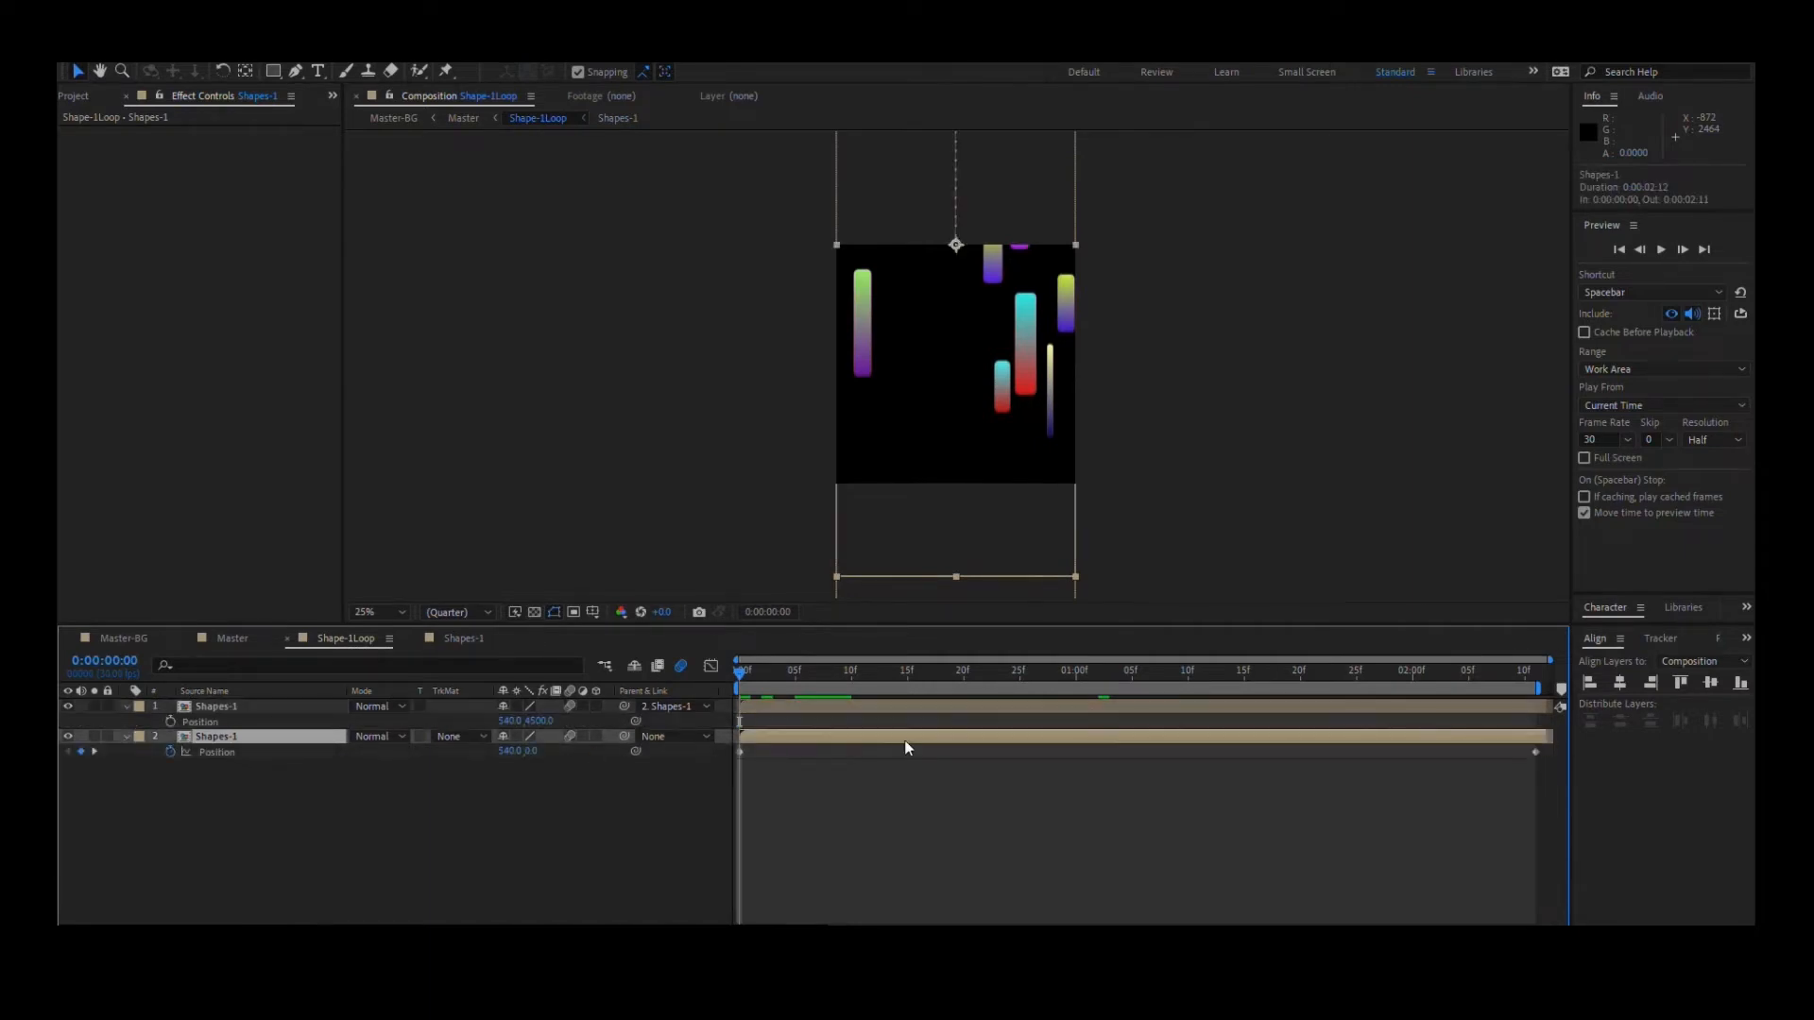
- Scrub and play Shape-1Loop with its layers deselected to examine how the Position keyframes loop the falling shapes
drag(746, 673, 1255, 707)
scroll(1045, 359, down, 1)
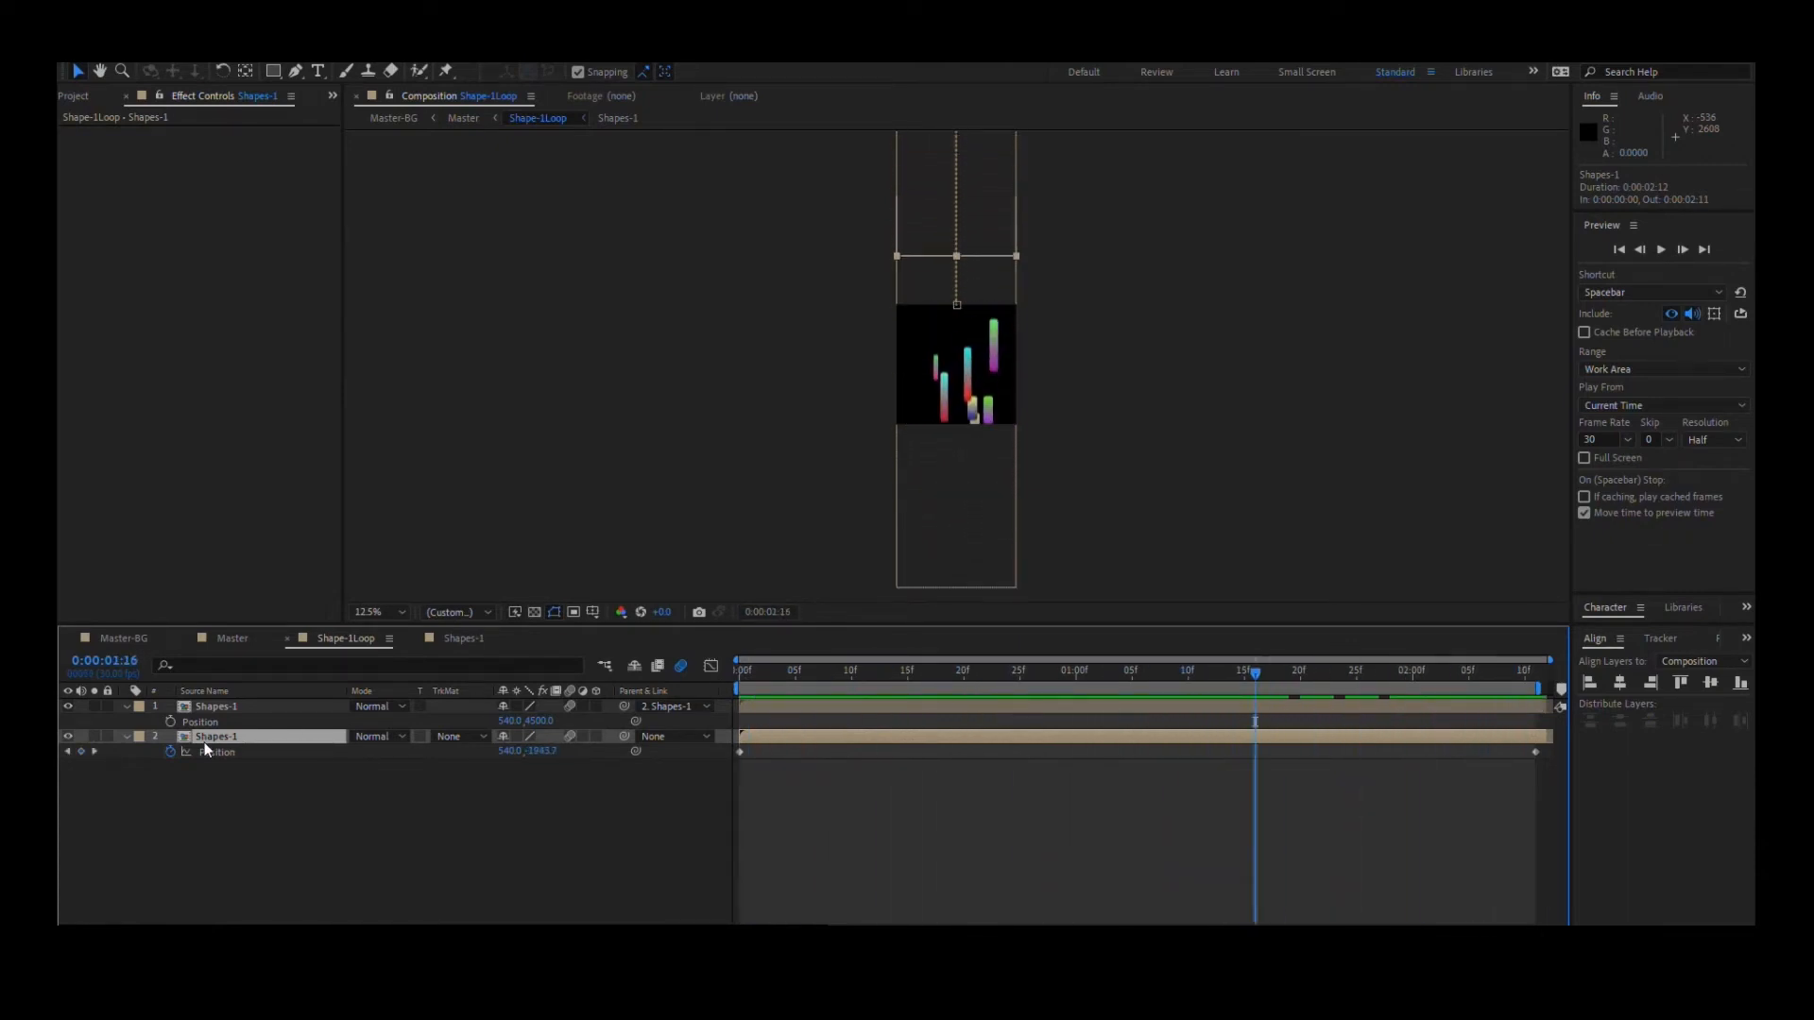
click(227, 792)
key(space)
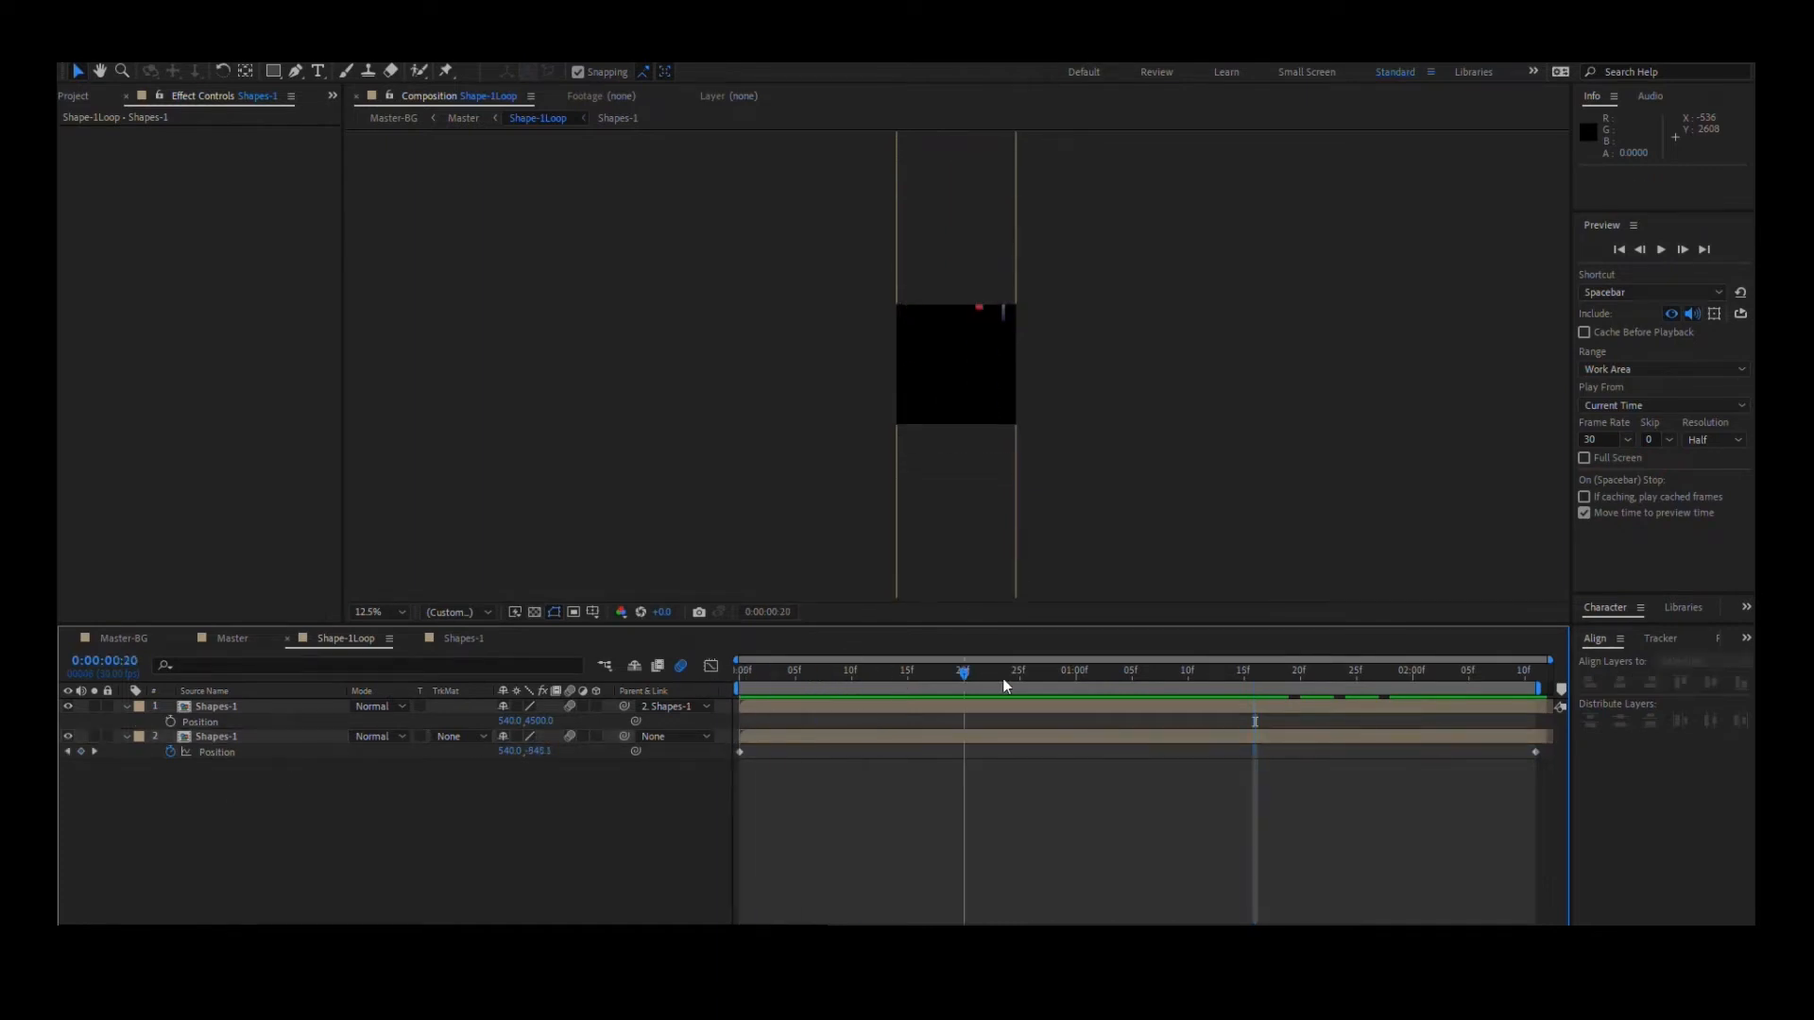
drag(1428, 685, 1535, 682)
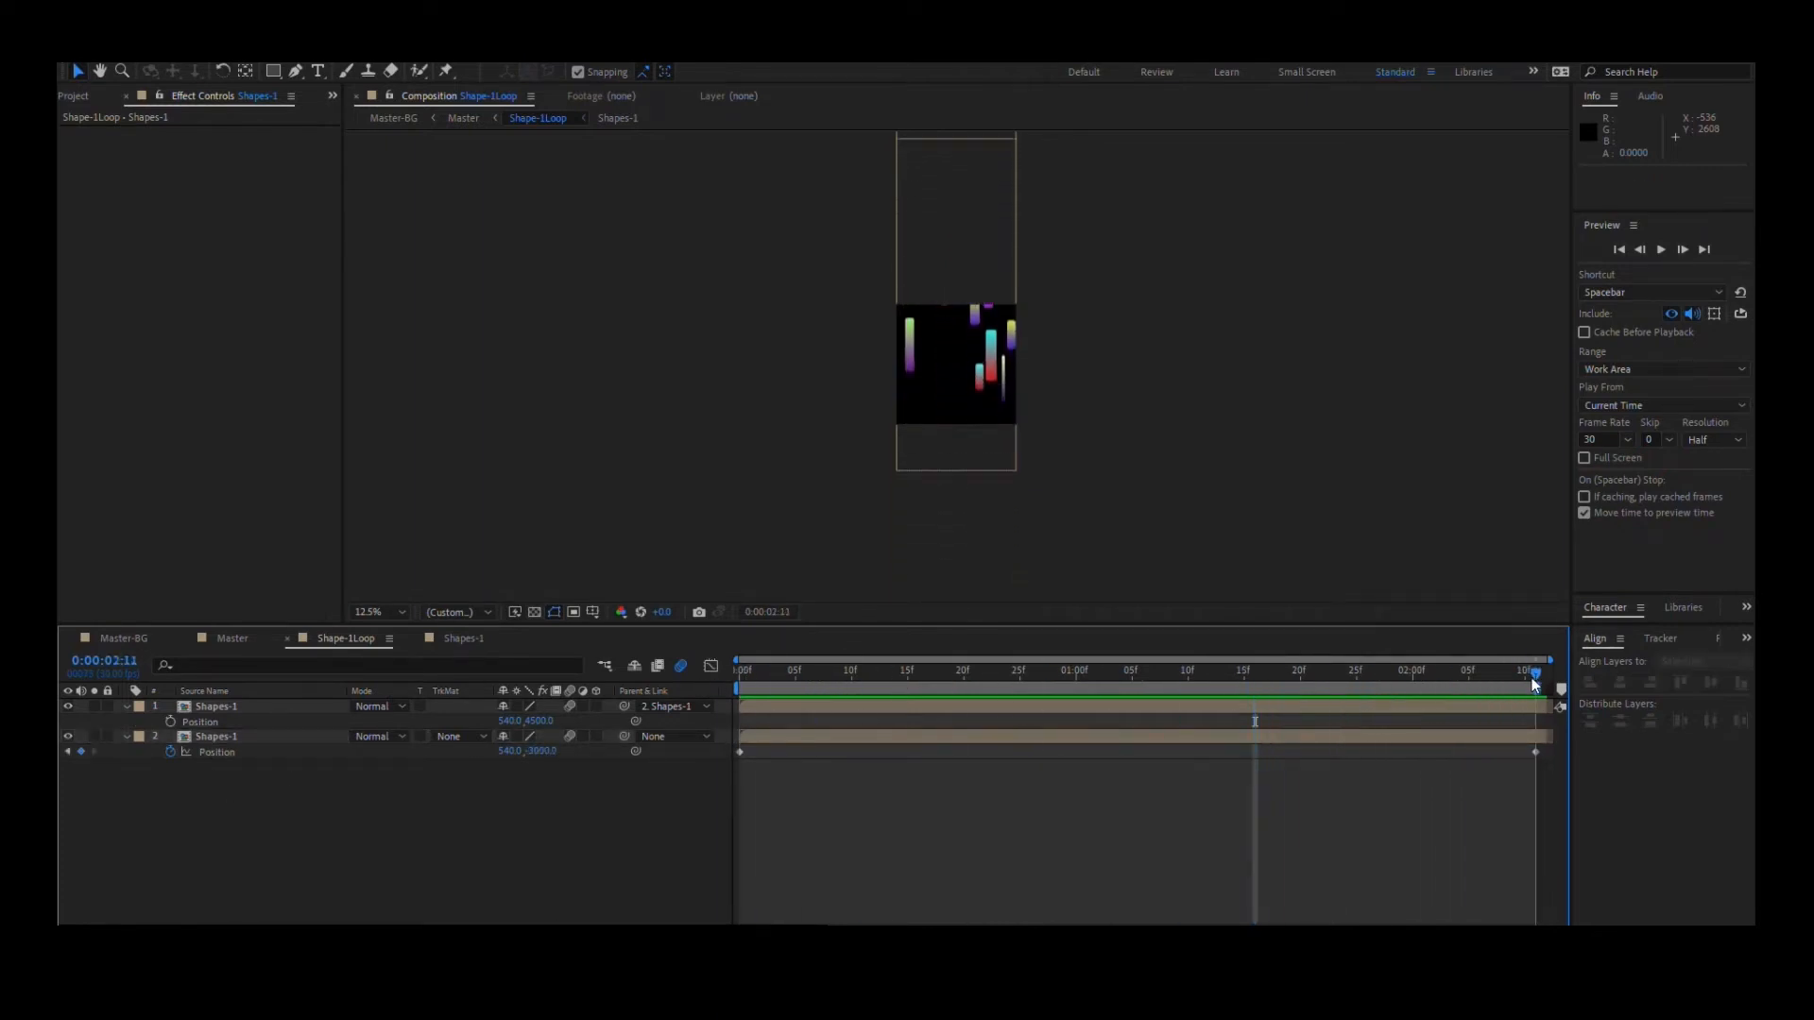
key(space)
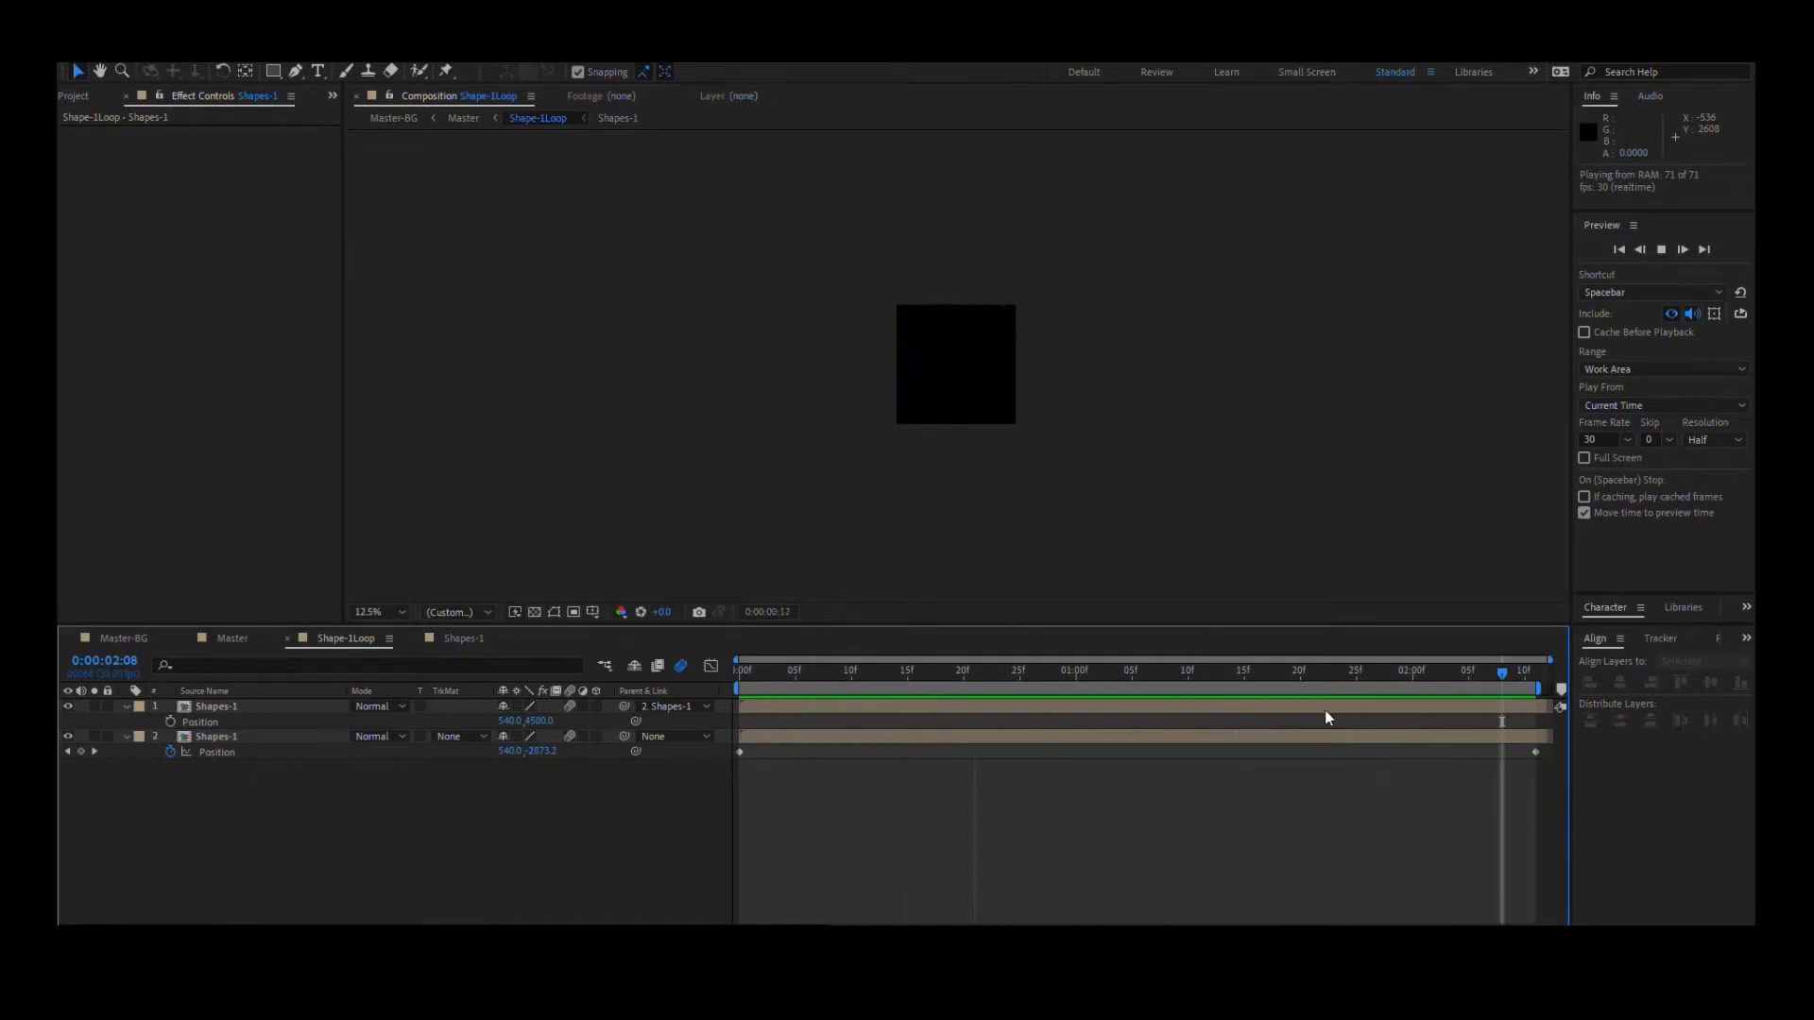
scroll(983, 370, up, 1)
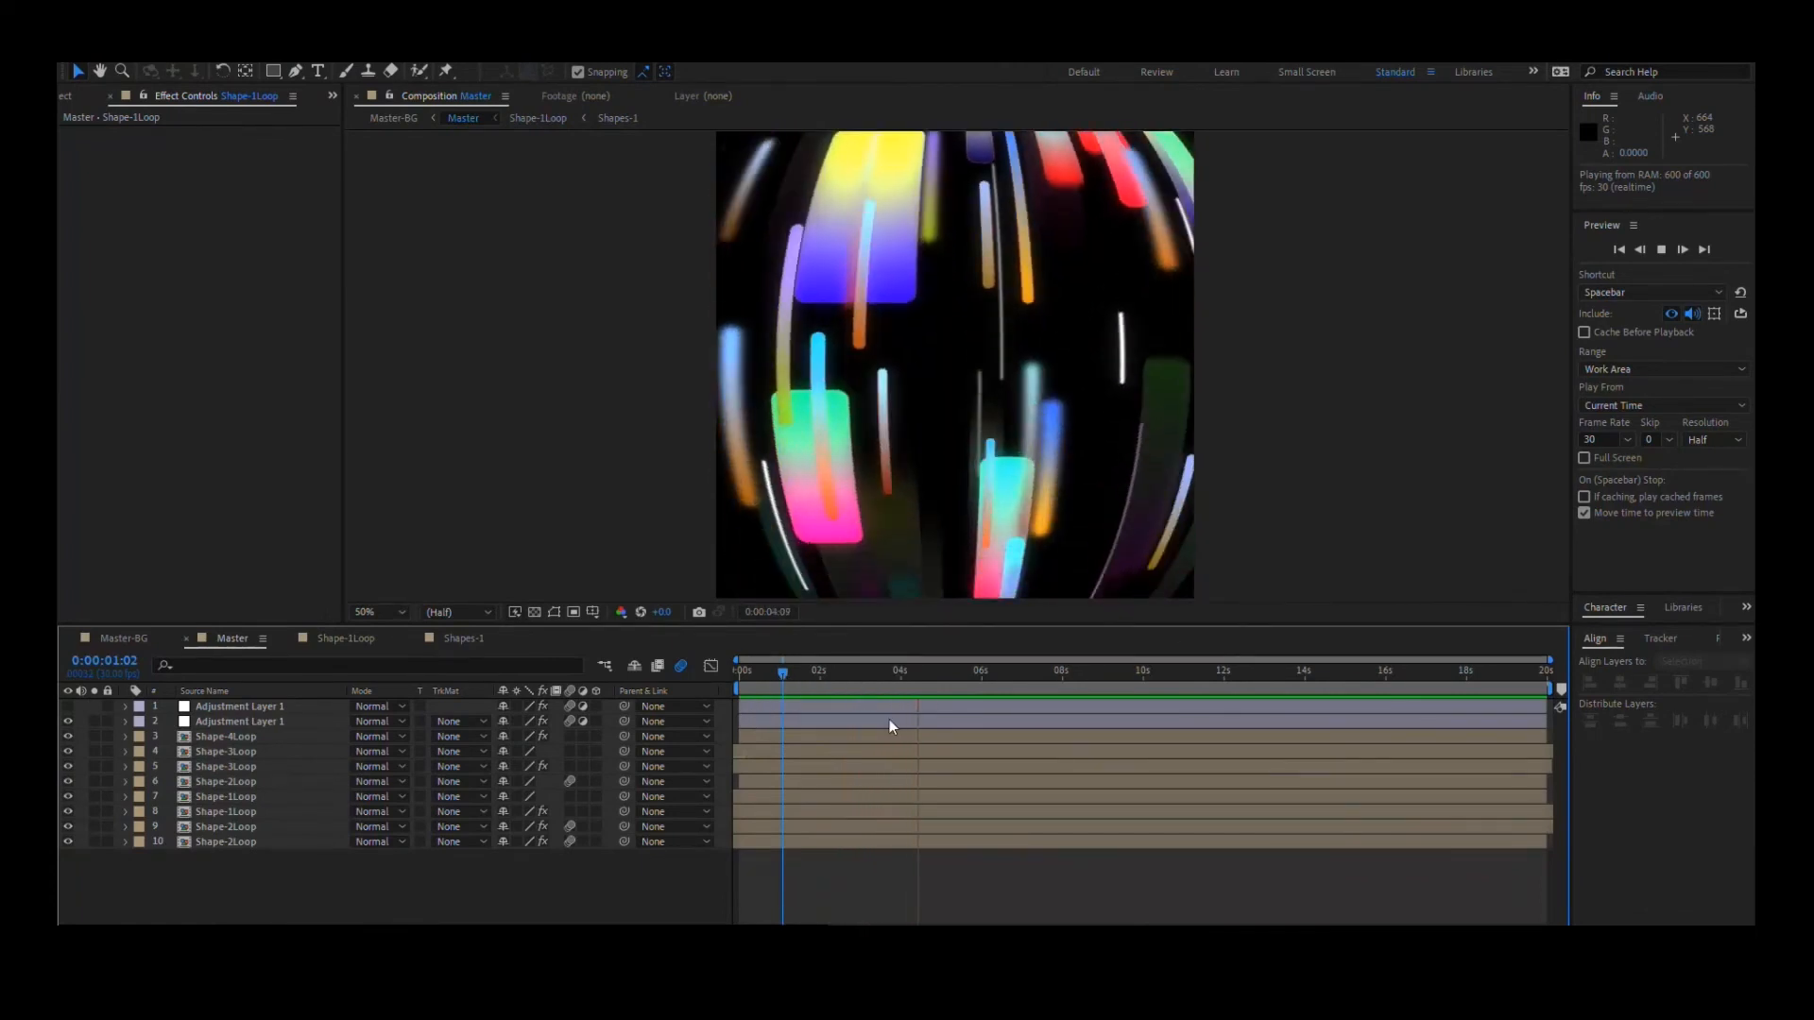
- Select the Shape-1Loop, Shape-2Loop, Shape-3Loop and Shape-4Loop layers in Master to compare how the shapes are layered
click(242, 780)
click(242, 843)
click(261, 797)
click(263, 769)
click(252, 783)
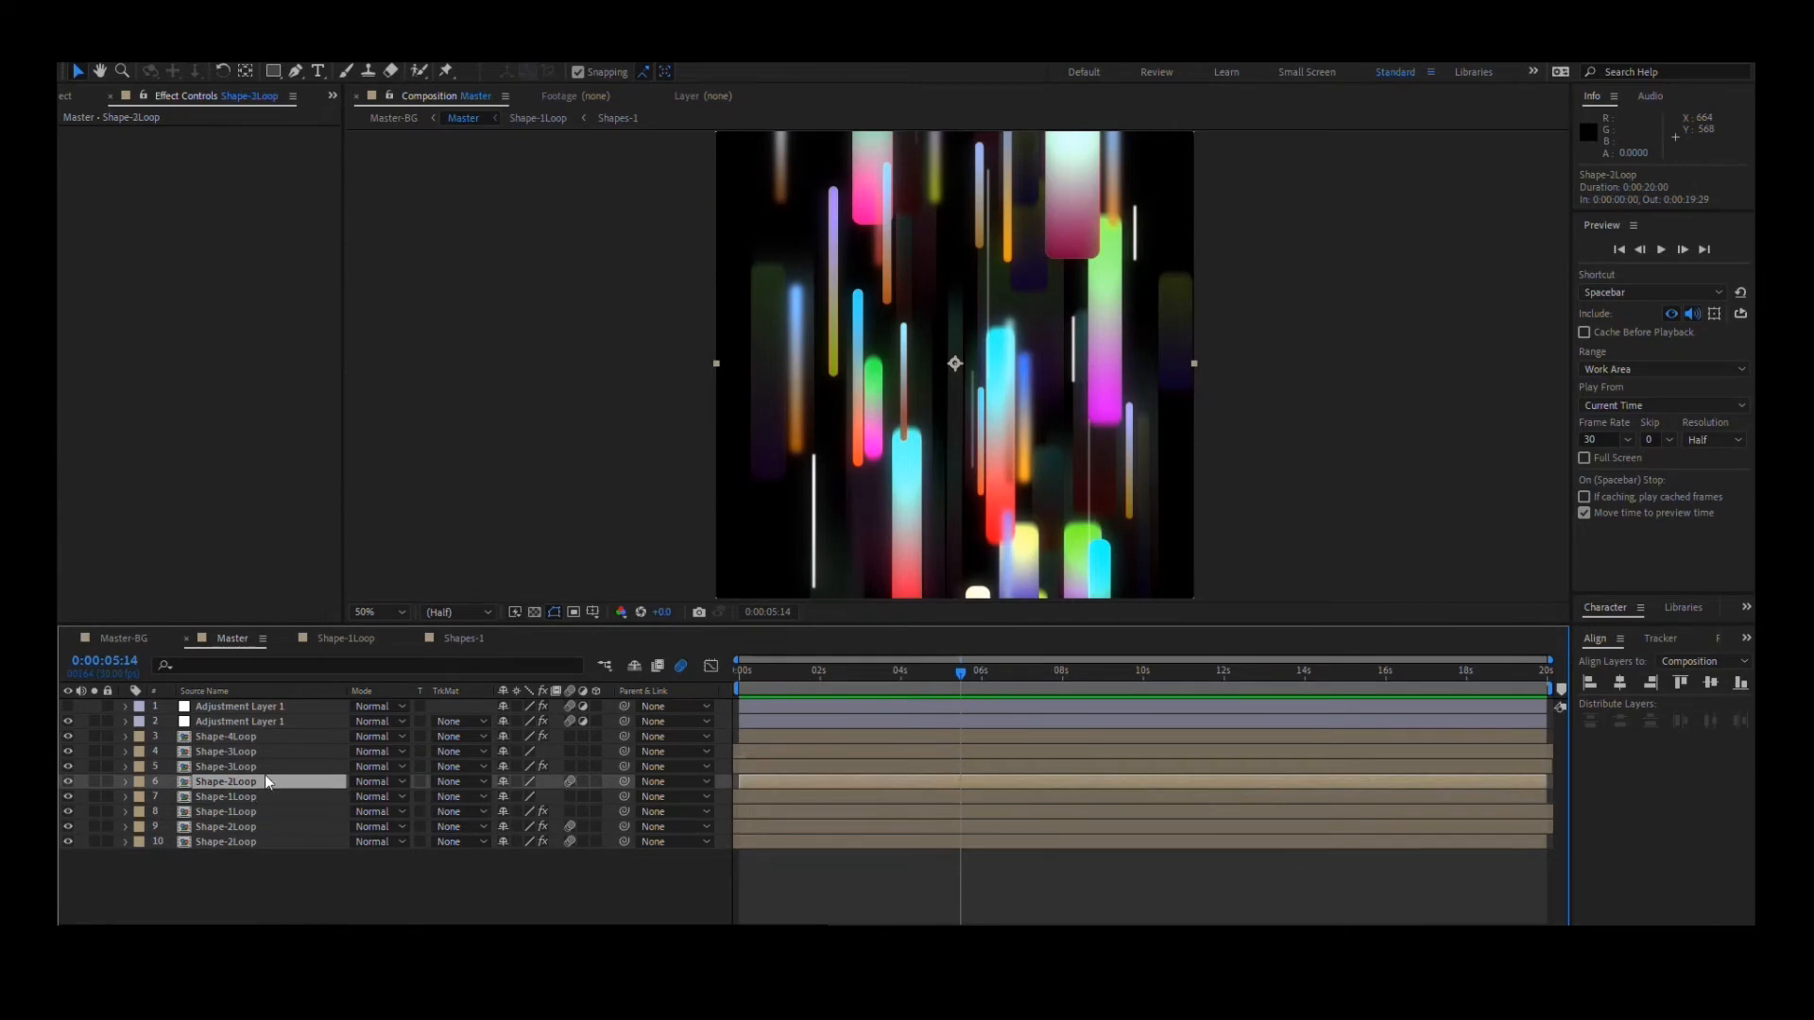
click(236, 798)
click(255, 780)
click(248, 737)
click(243, 795)
- Open Shape-2Loop and its nested Shapes-2 composition, and select Null 1 to view its color, distribution and size controls
click(250, 780)
double_click(250, 781)
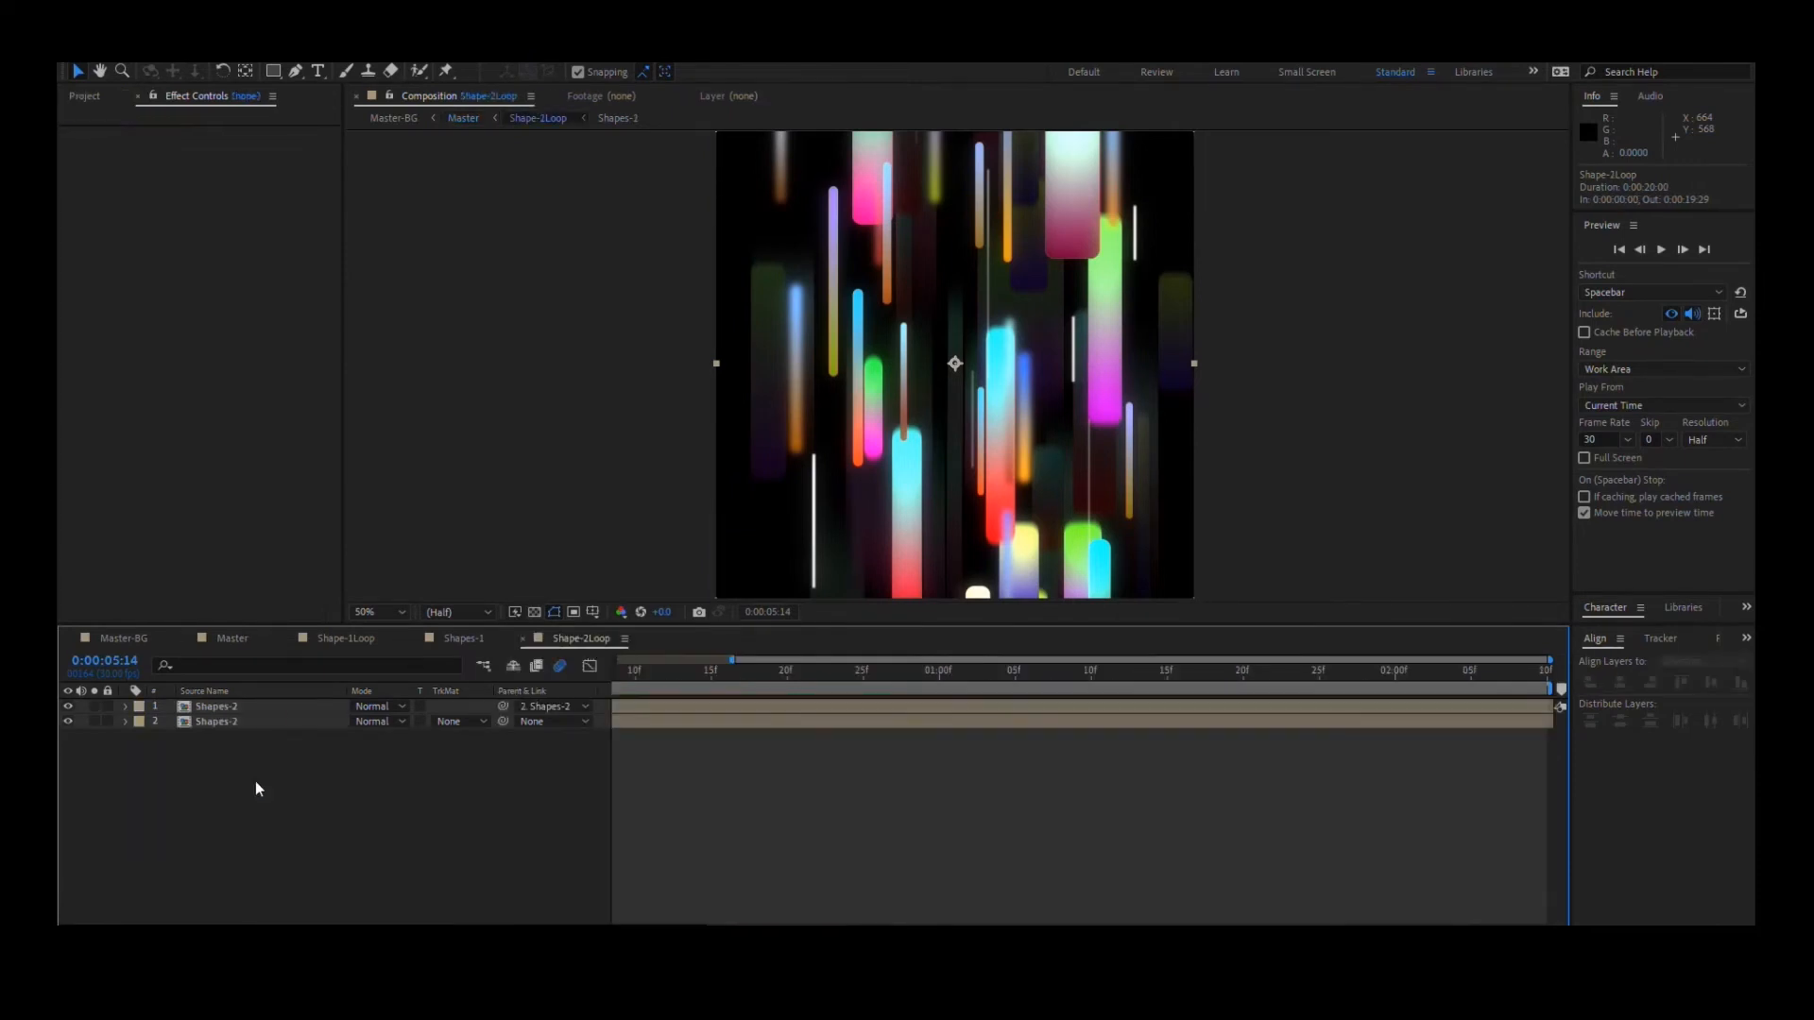
double_click(255, 711)
click(250, 709)
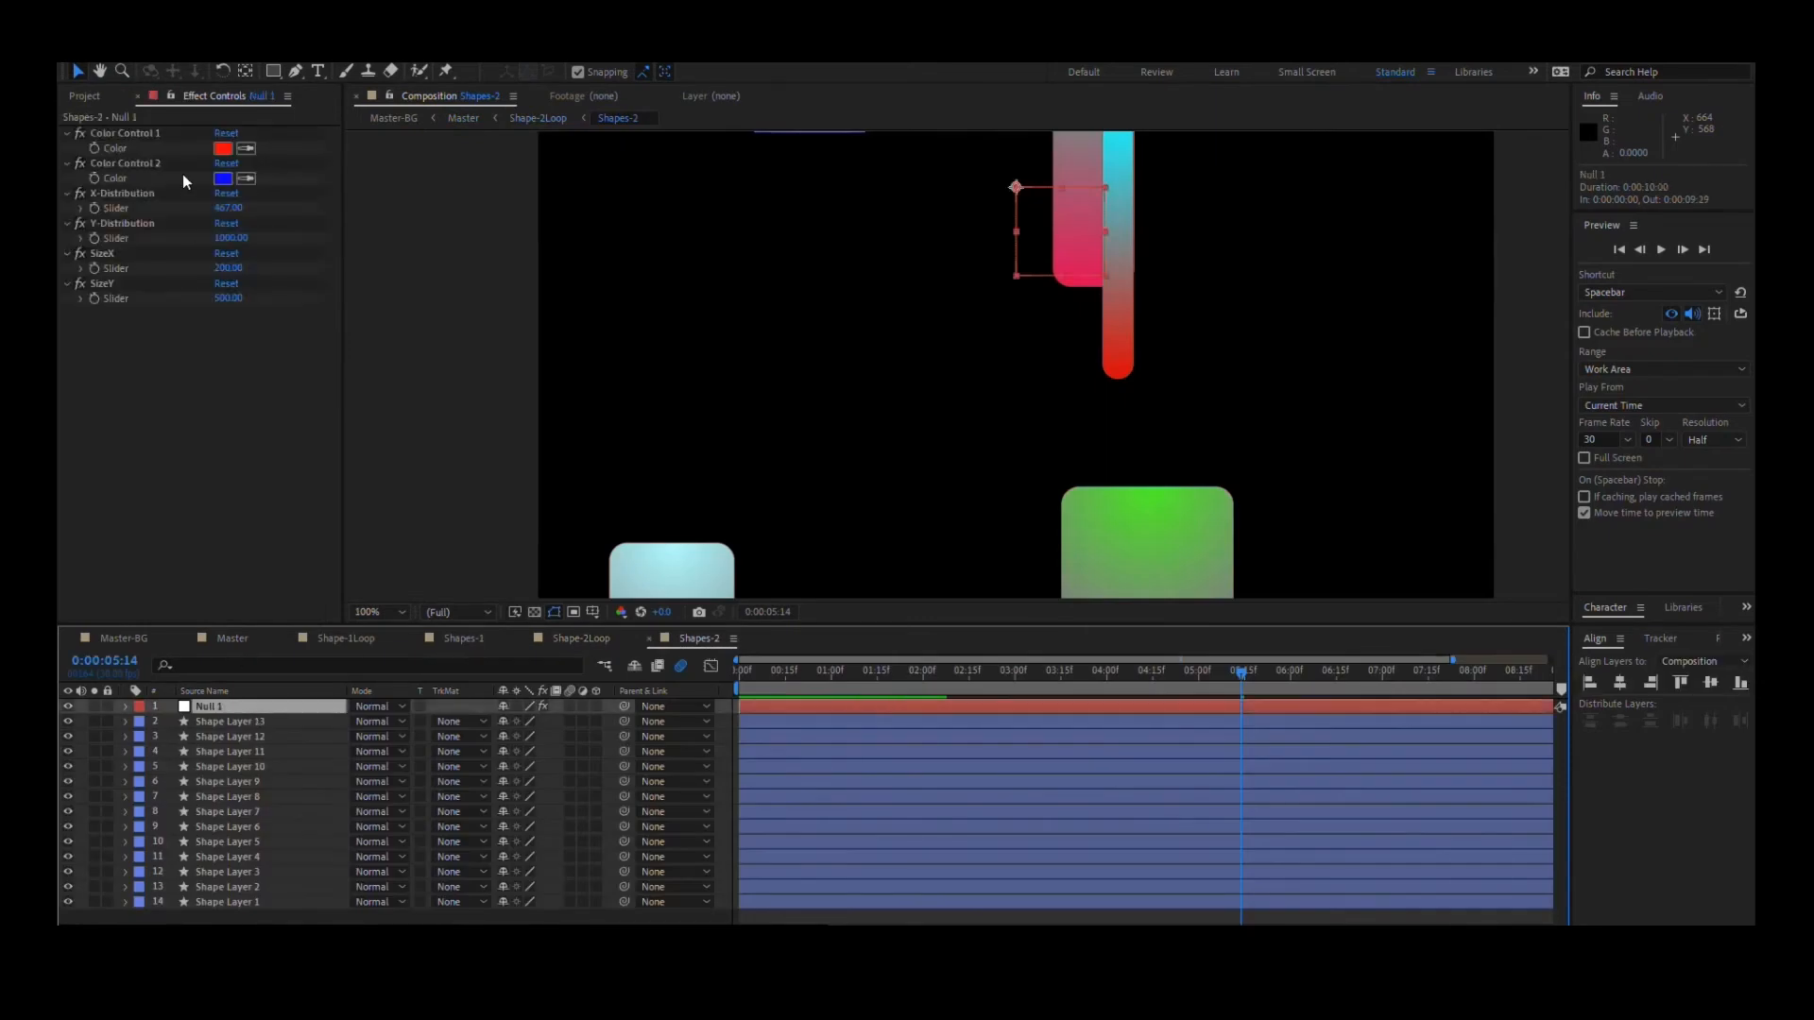
scroll(1083, 363, down, 3)
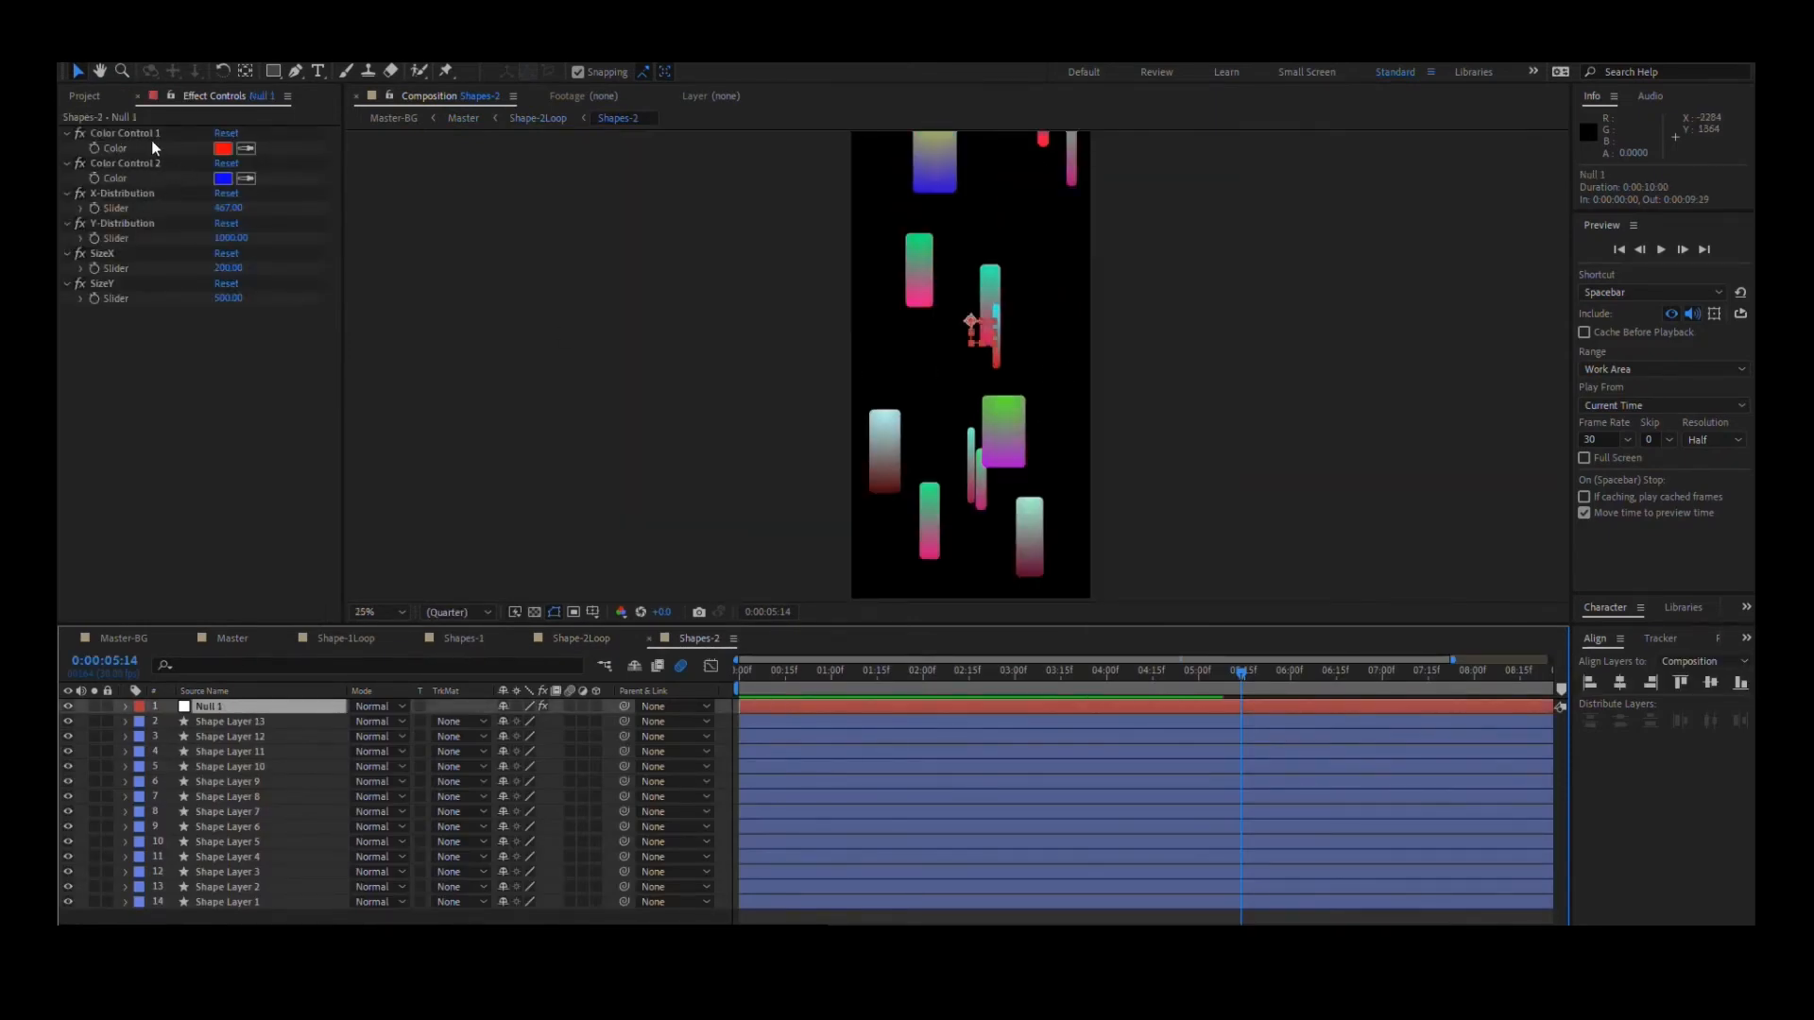
- From Master, open Shape-3Loop and its nested Shapes-3 composition, and lower the SizeX slider on Null 1
click(248, 641)
double_click(236, 752)
double_click(274, 706)
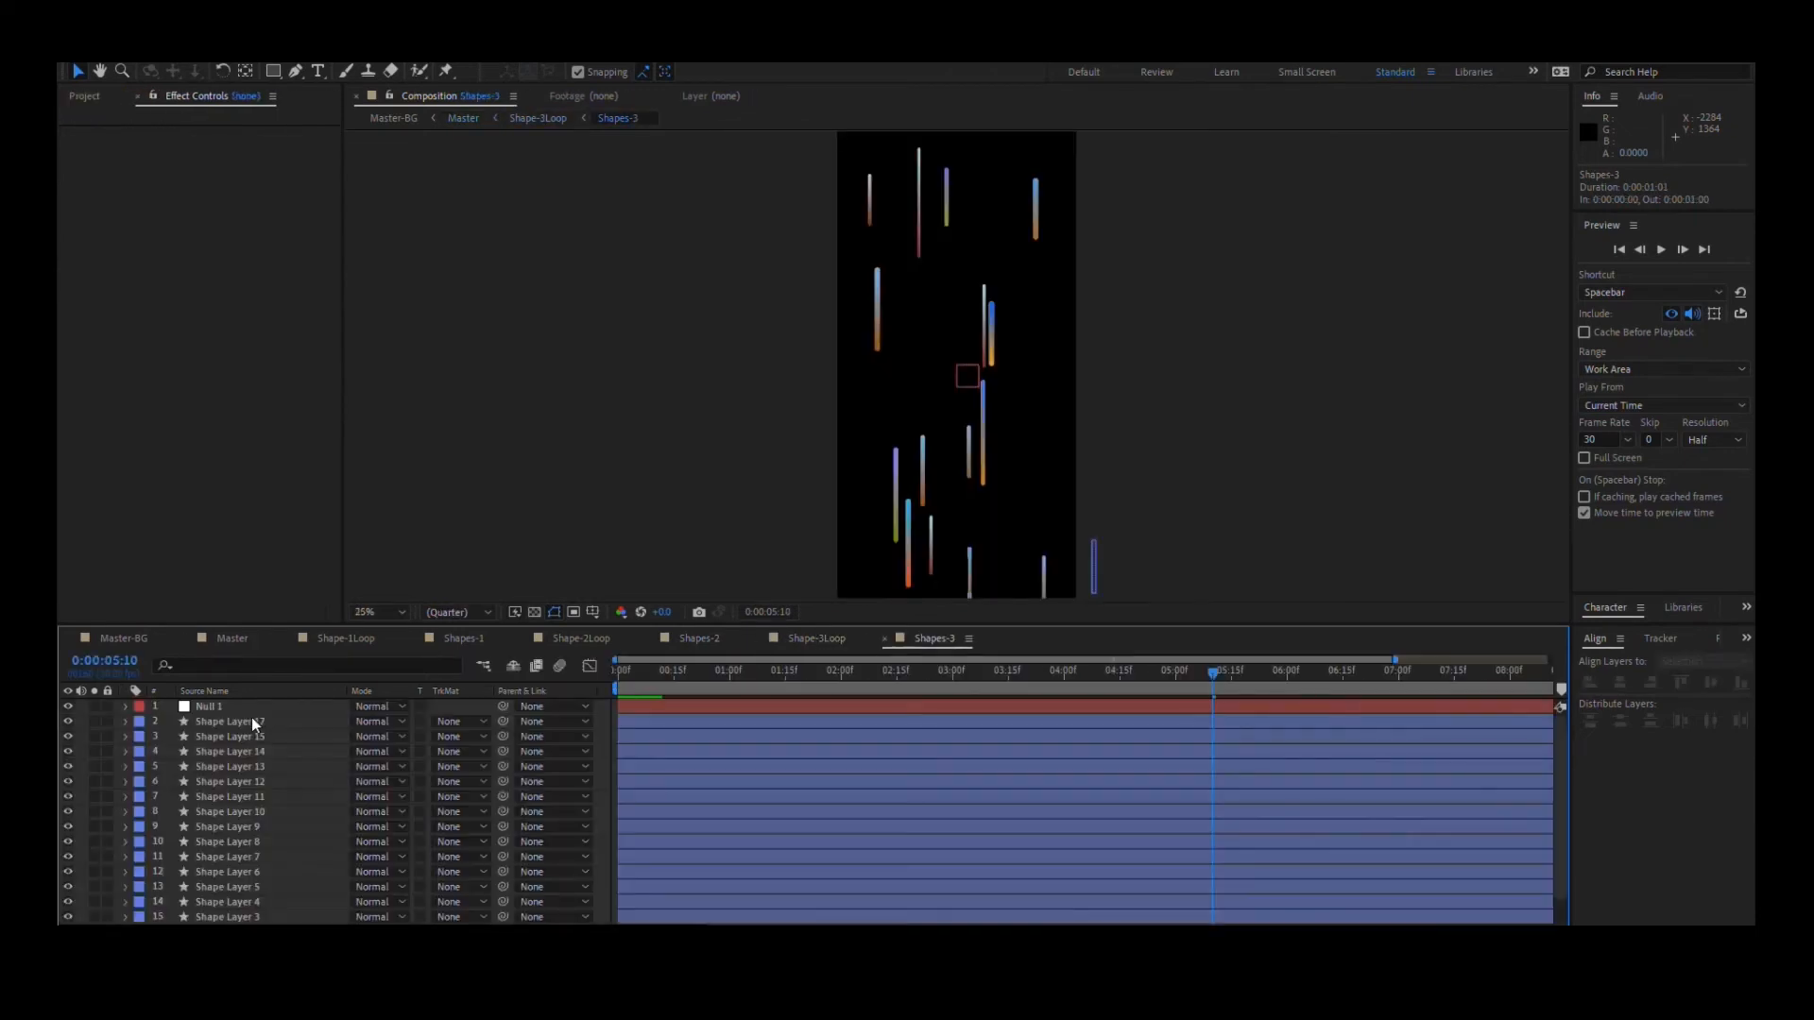
click(252, 707)
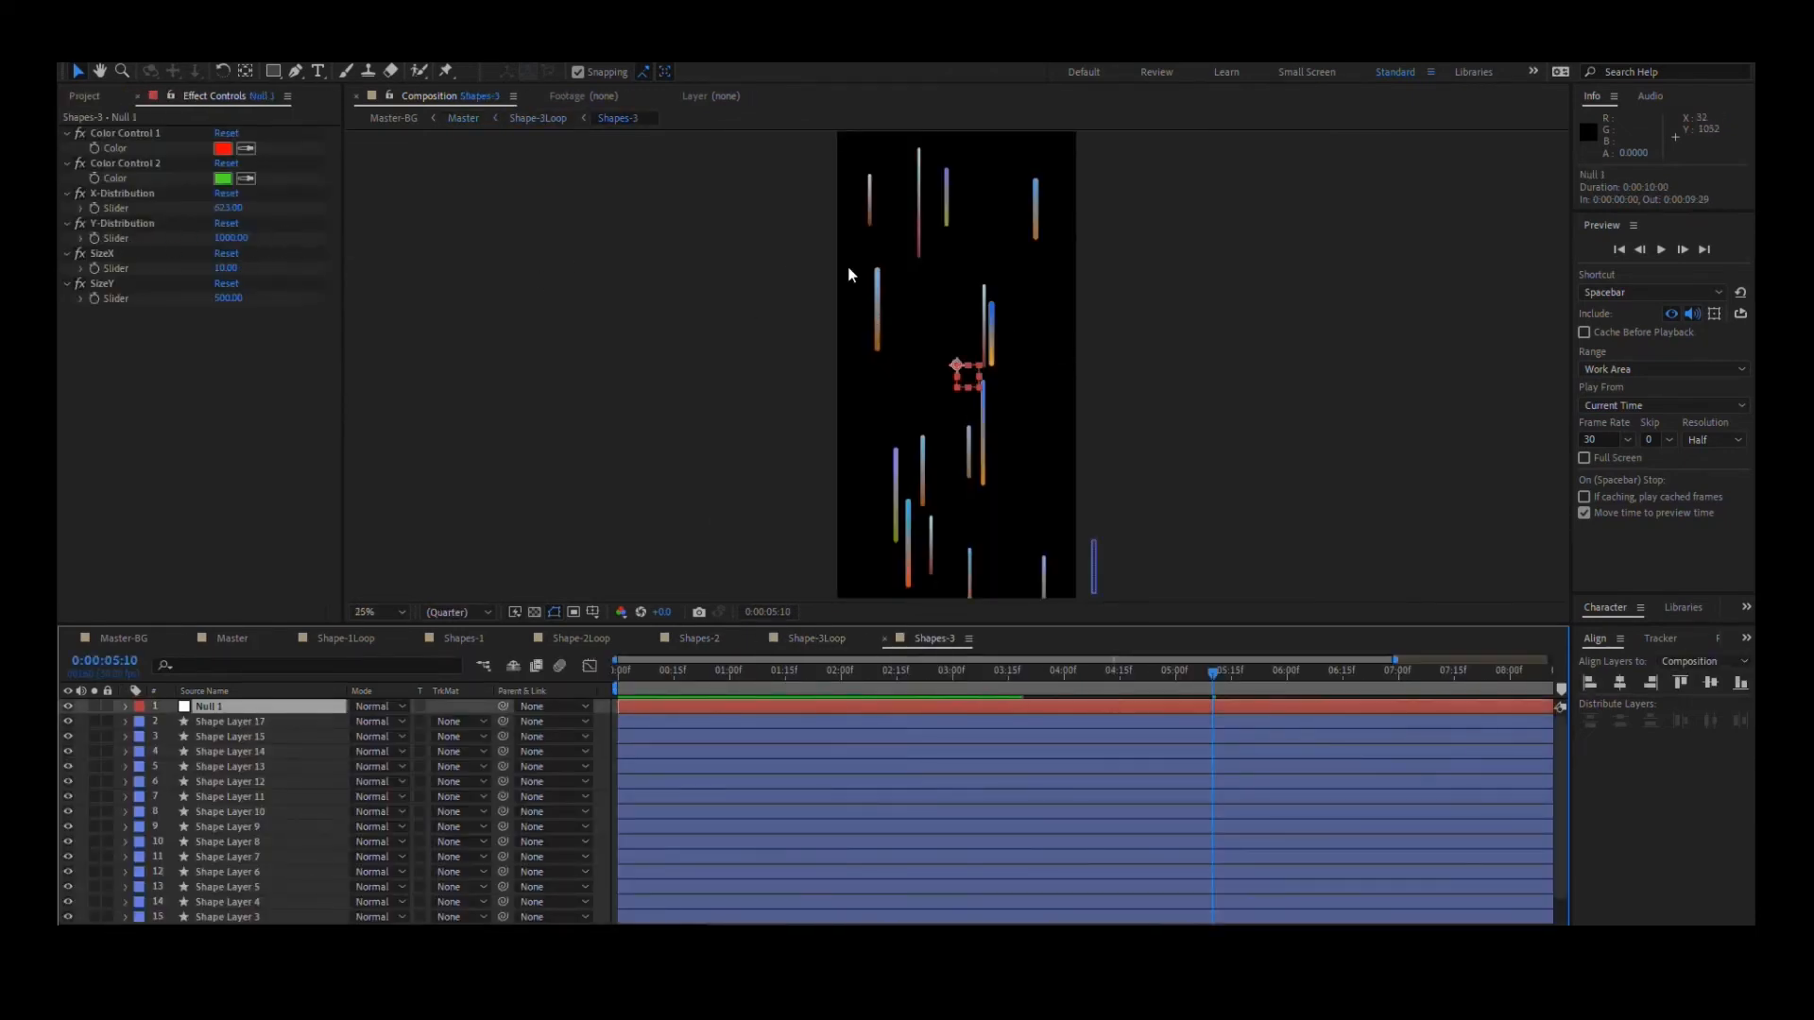
scroll(963, 357, up, 2)
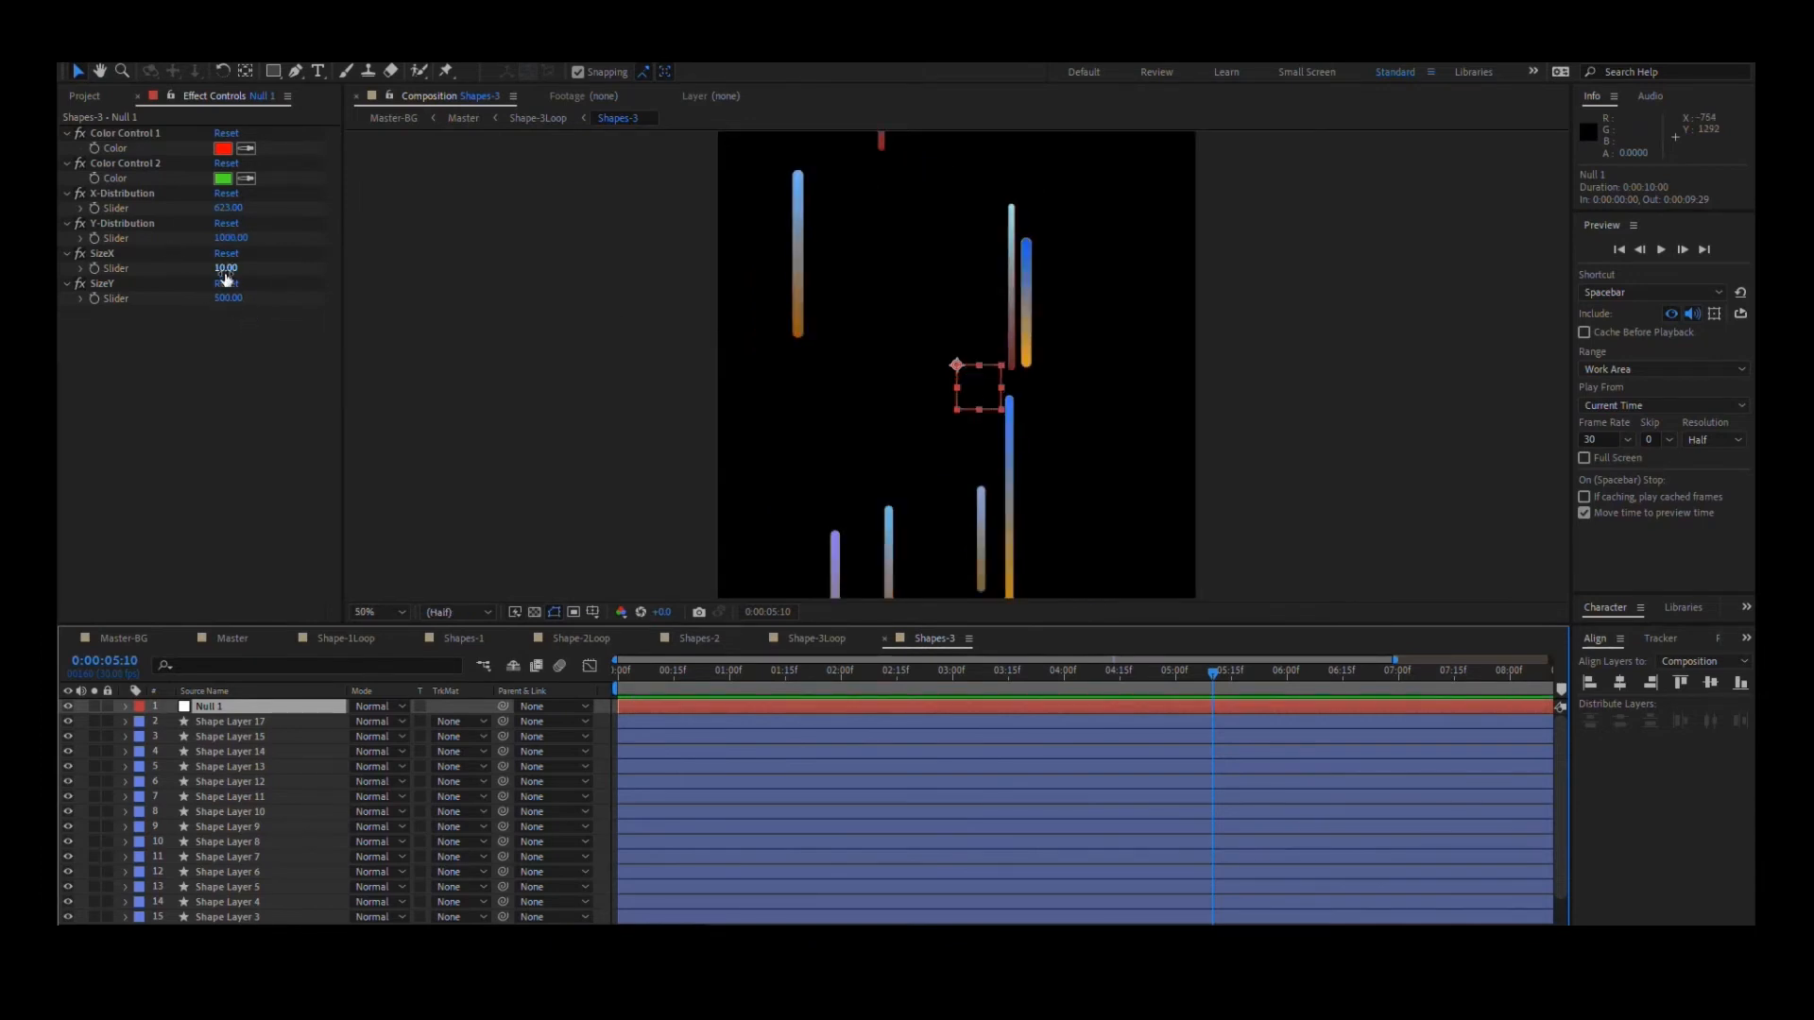
drag(227, 271, 207, 270)
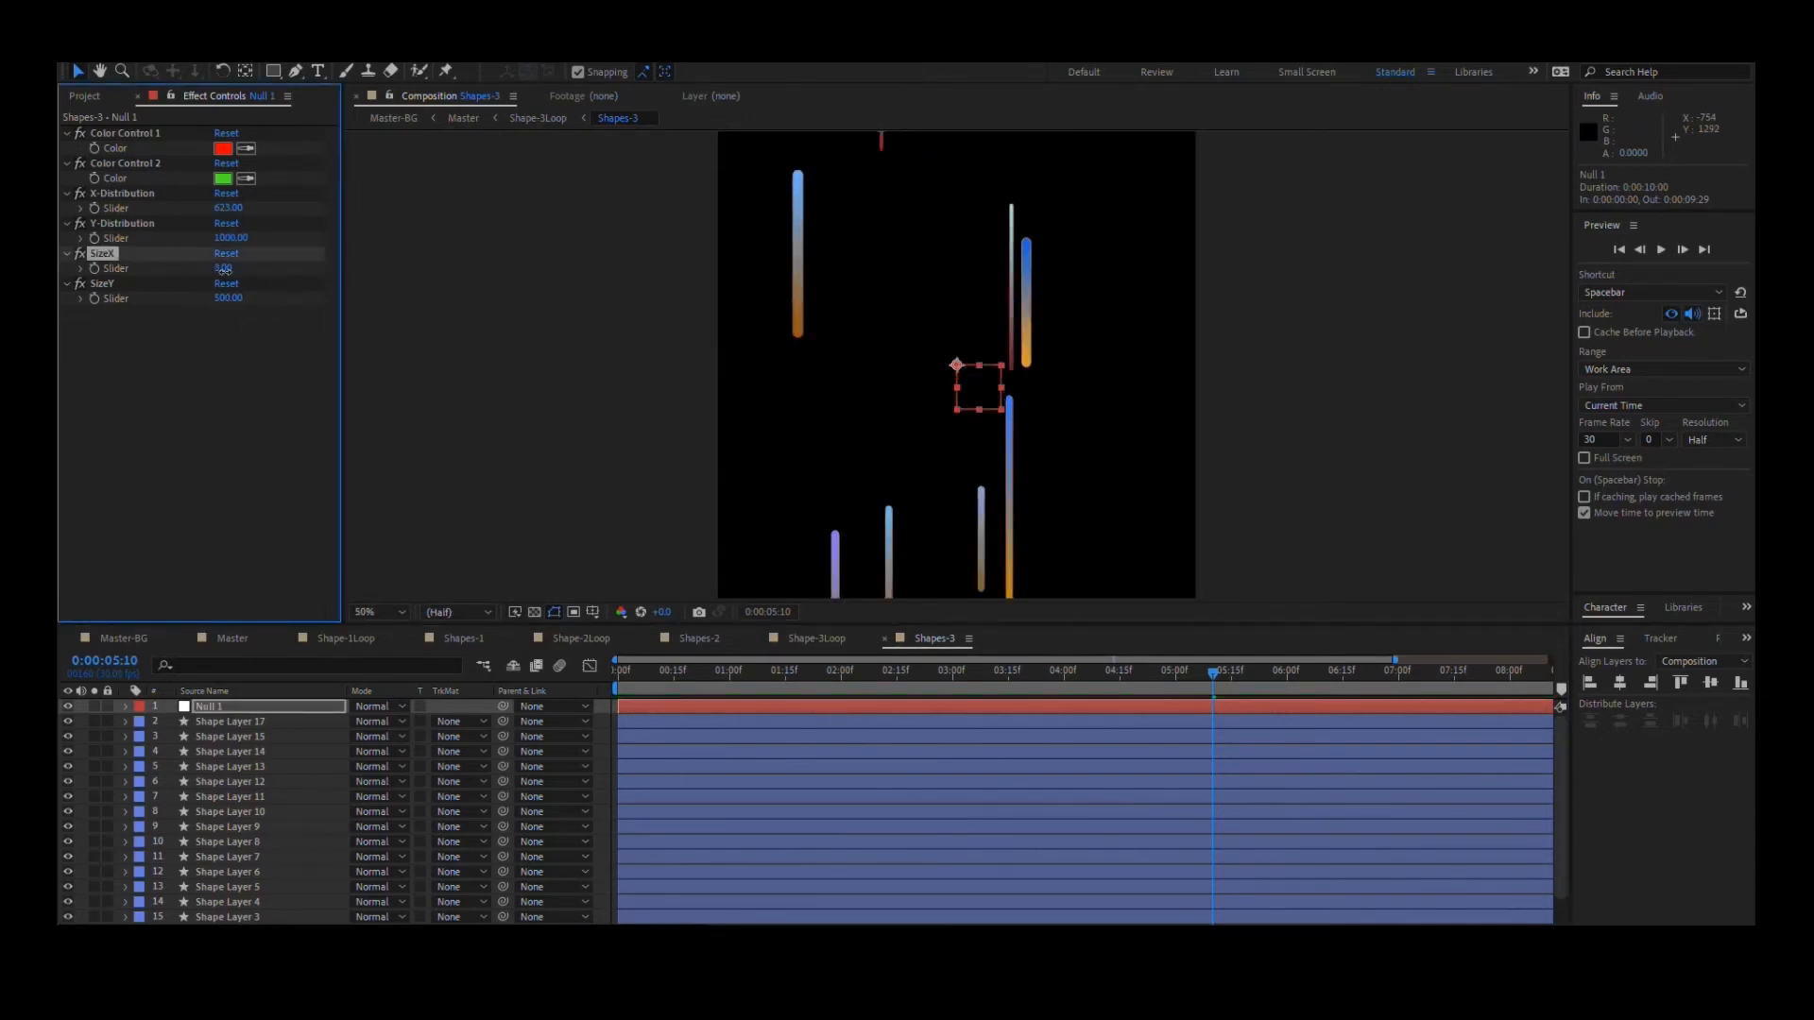
- Open the Shape-4Loop composition from Master and go to 0:00:00:07 to view its falling white lines
click(234, 638)
double_click(225, 733)
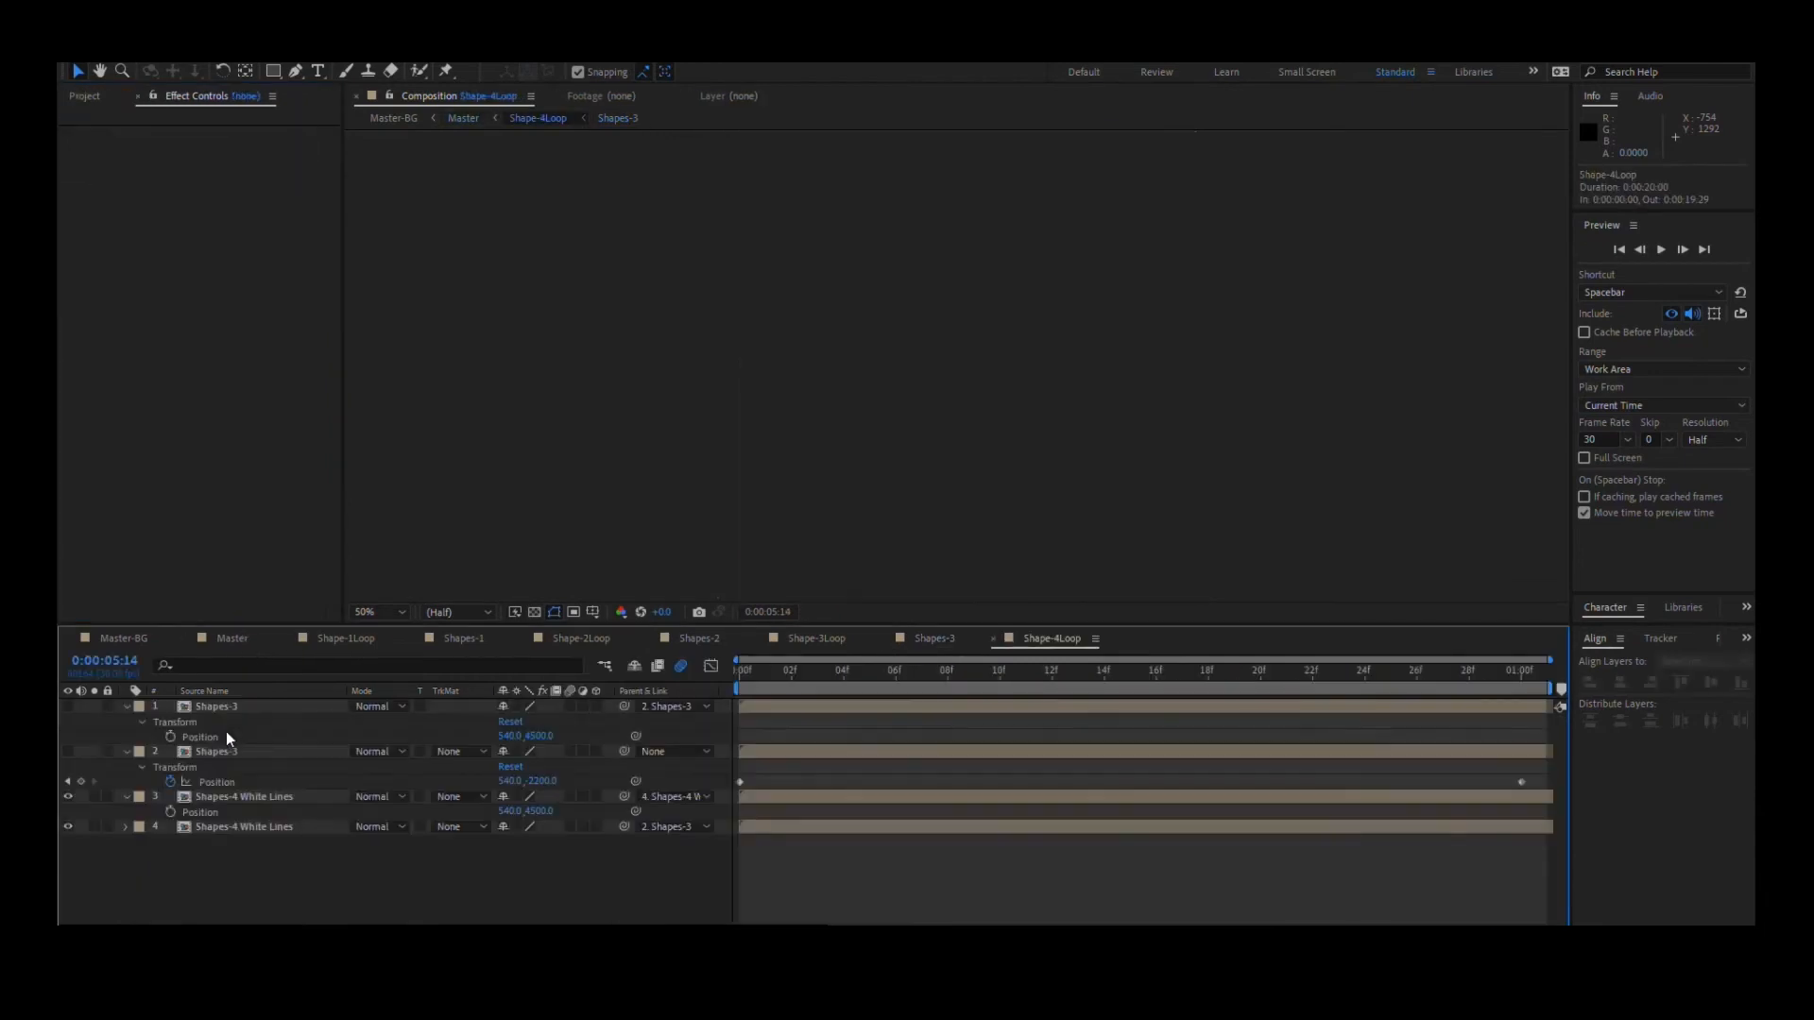
drag(948, 672, 927, 675)
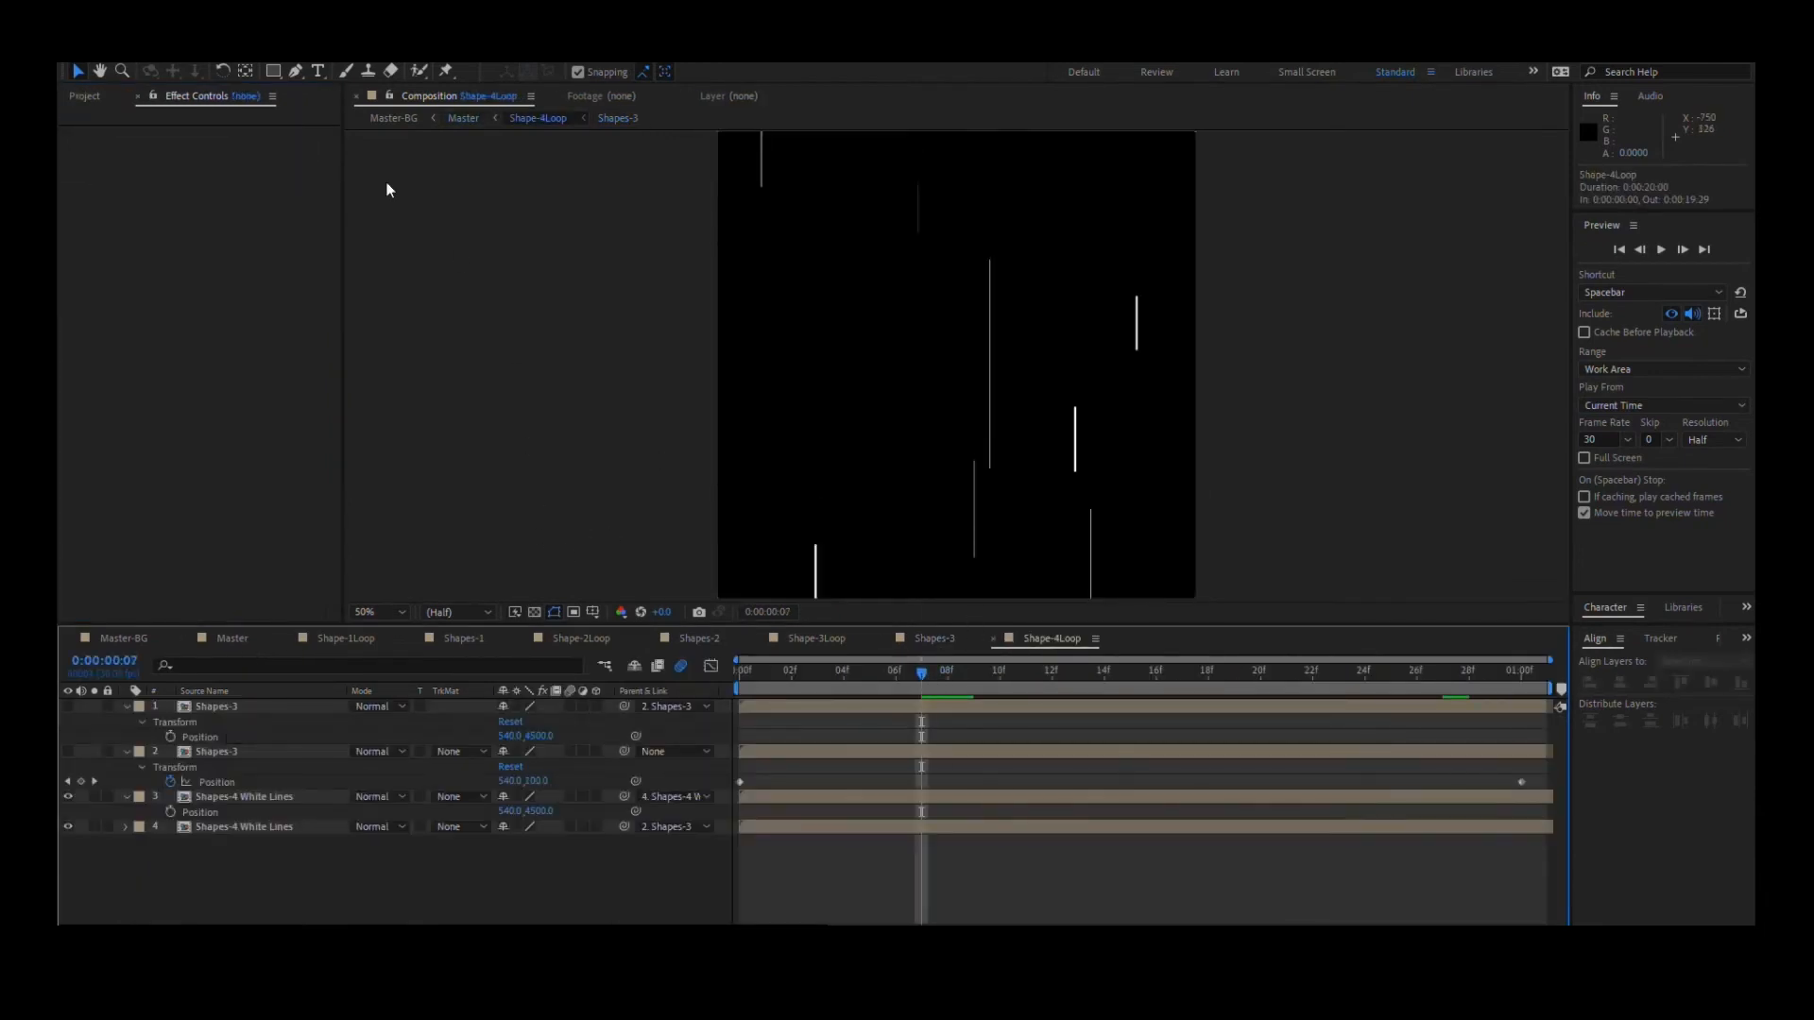
scroll(935, 444, down, 2)
scroll(935, 444, up, 2)
- Open the nested Shapes-4 White Lines composition and select Null 1 to view its color and size controls
double_click(257, 798)
scroll(992, 444, up, 2)
scroll(992, 444, down, 1)
click(218, 705)
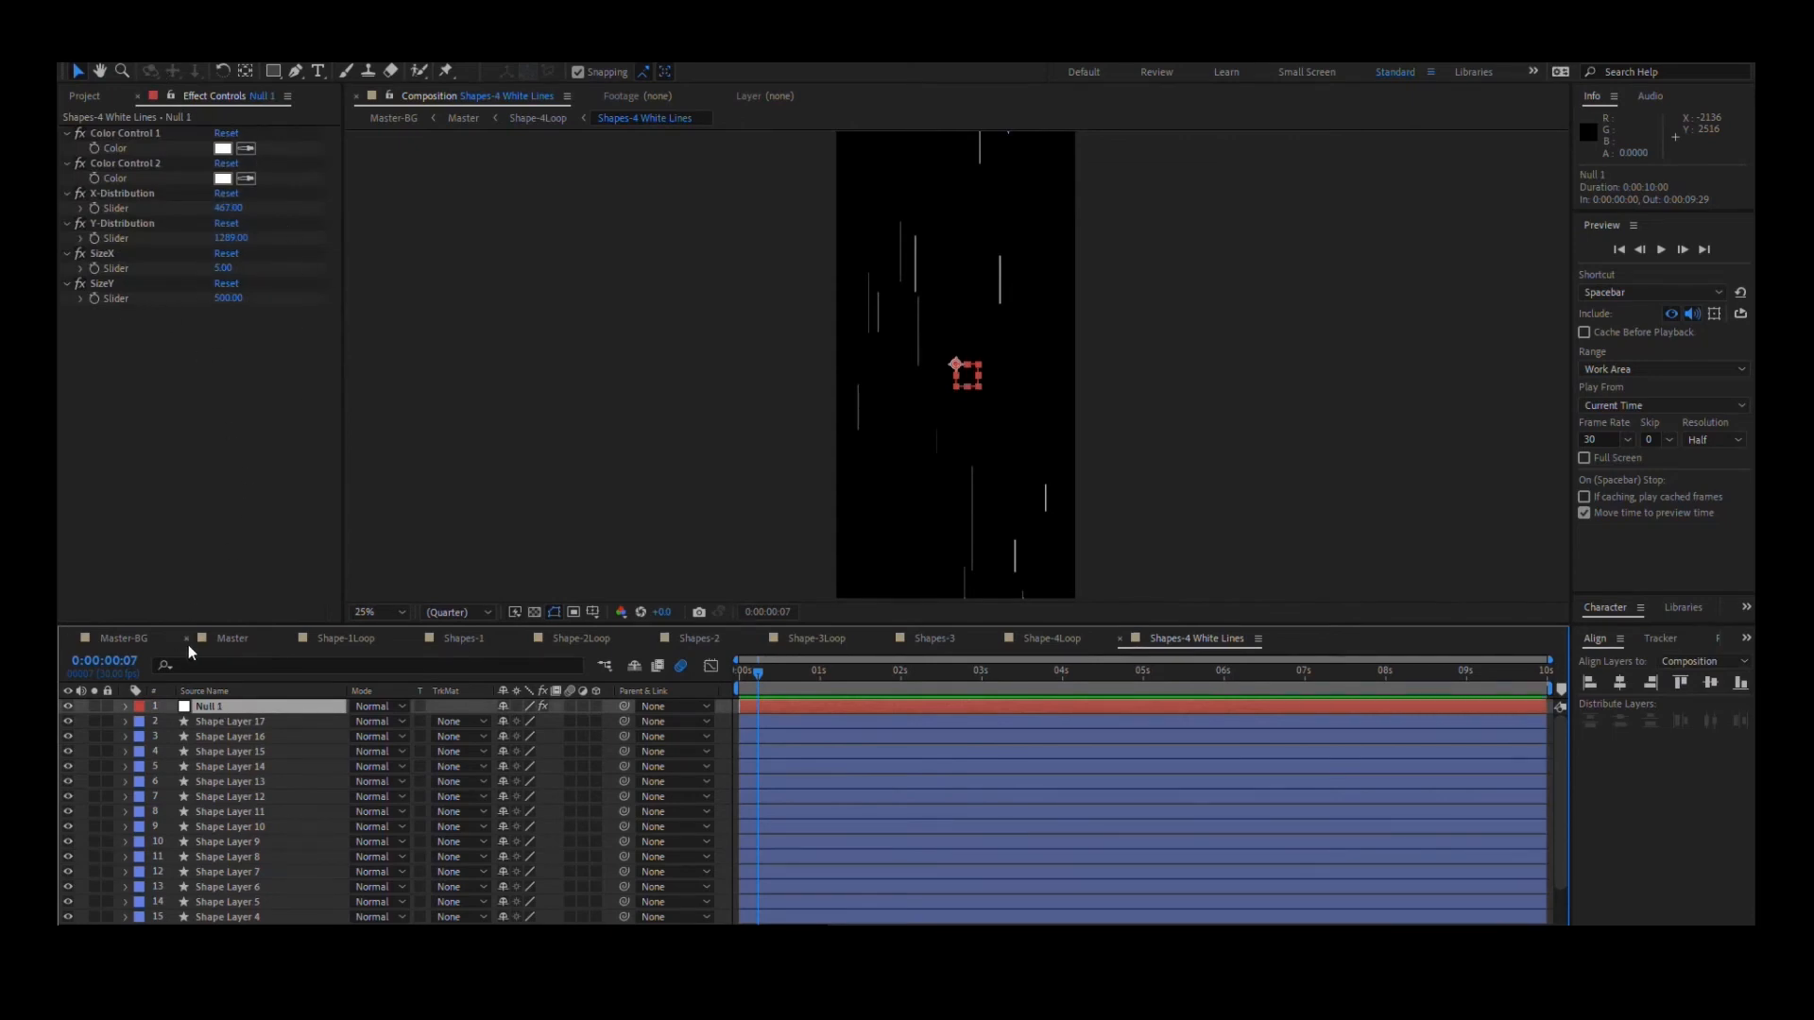
- Return to Master, go to 0:00:05:12 and select the uppermost adjustment layer to show its effects
click(228, 640)
drag(748, 672, 953, 677)
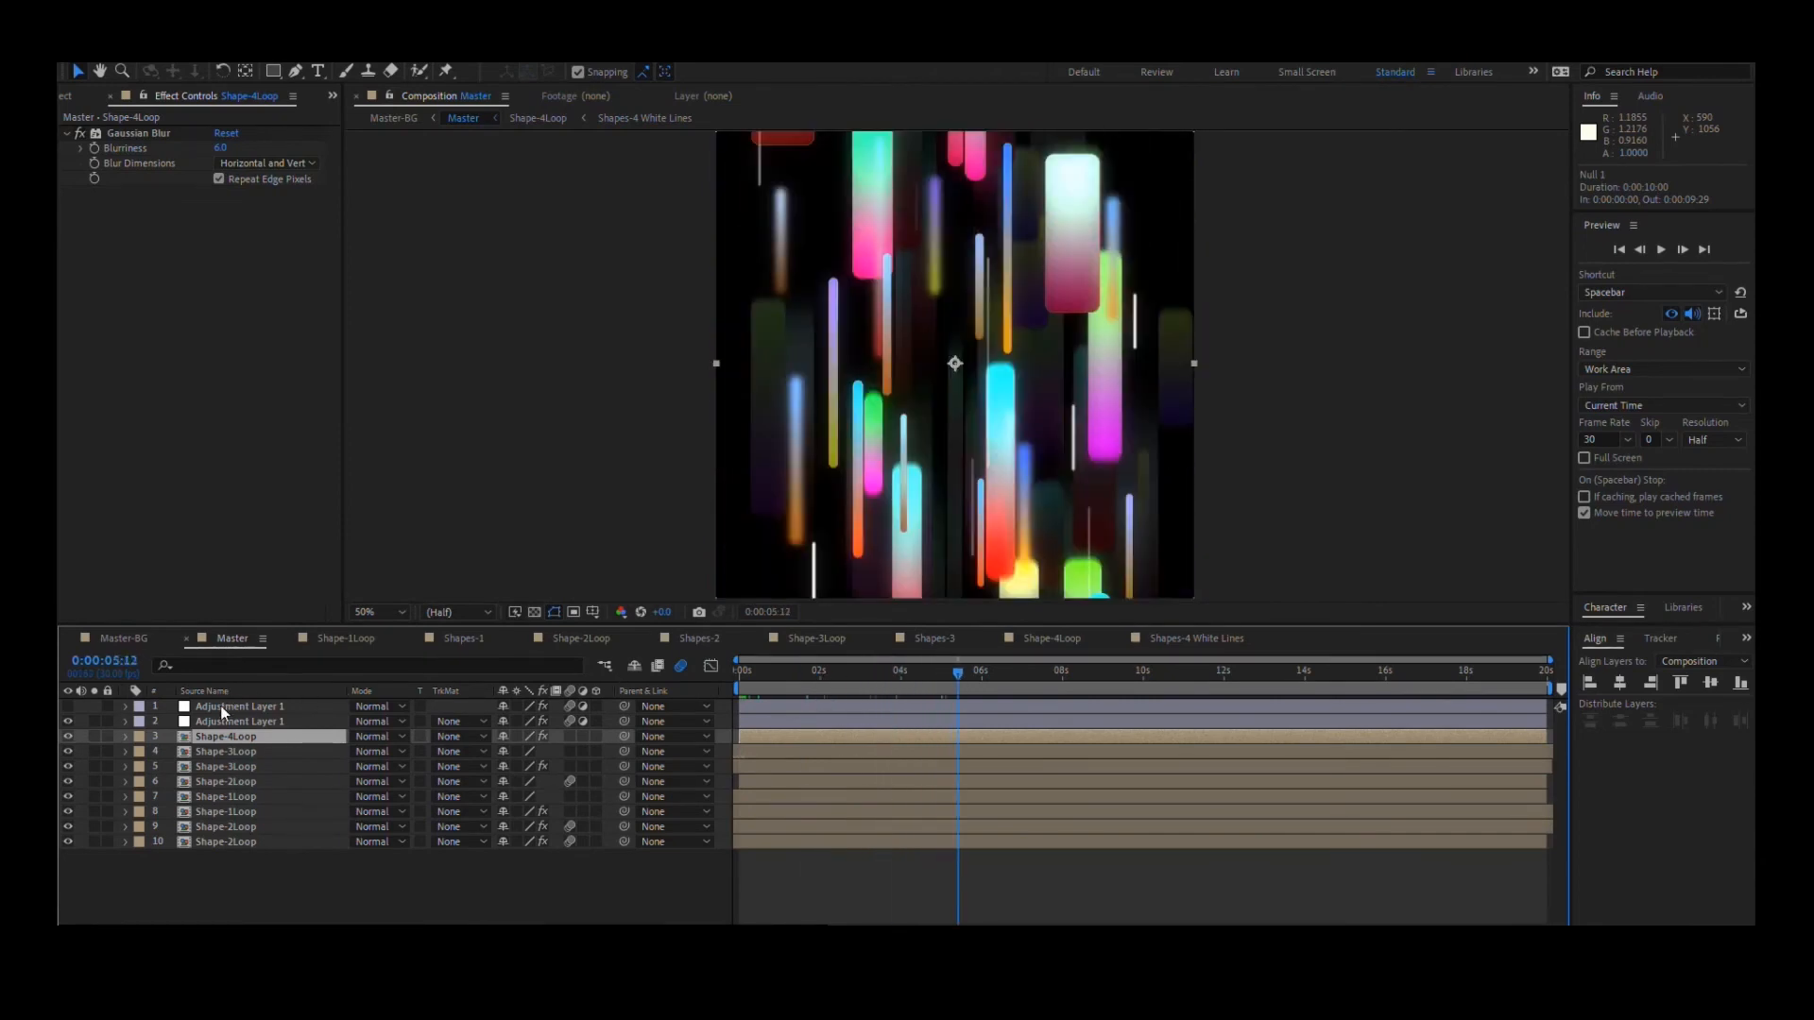
click(219, 706)
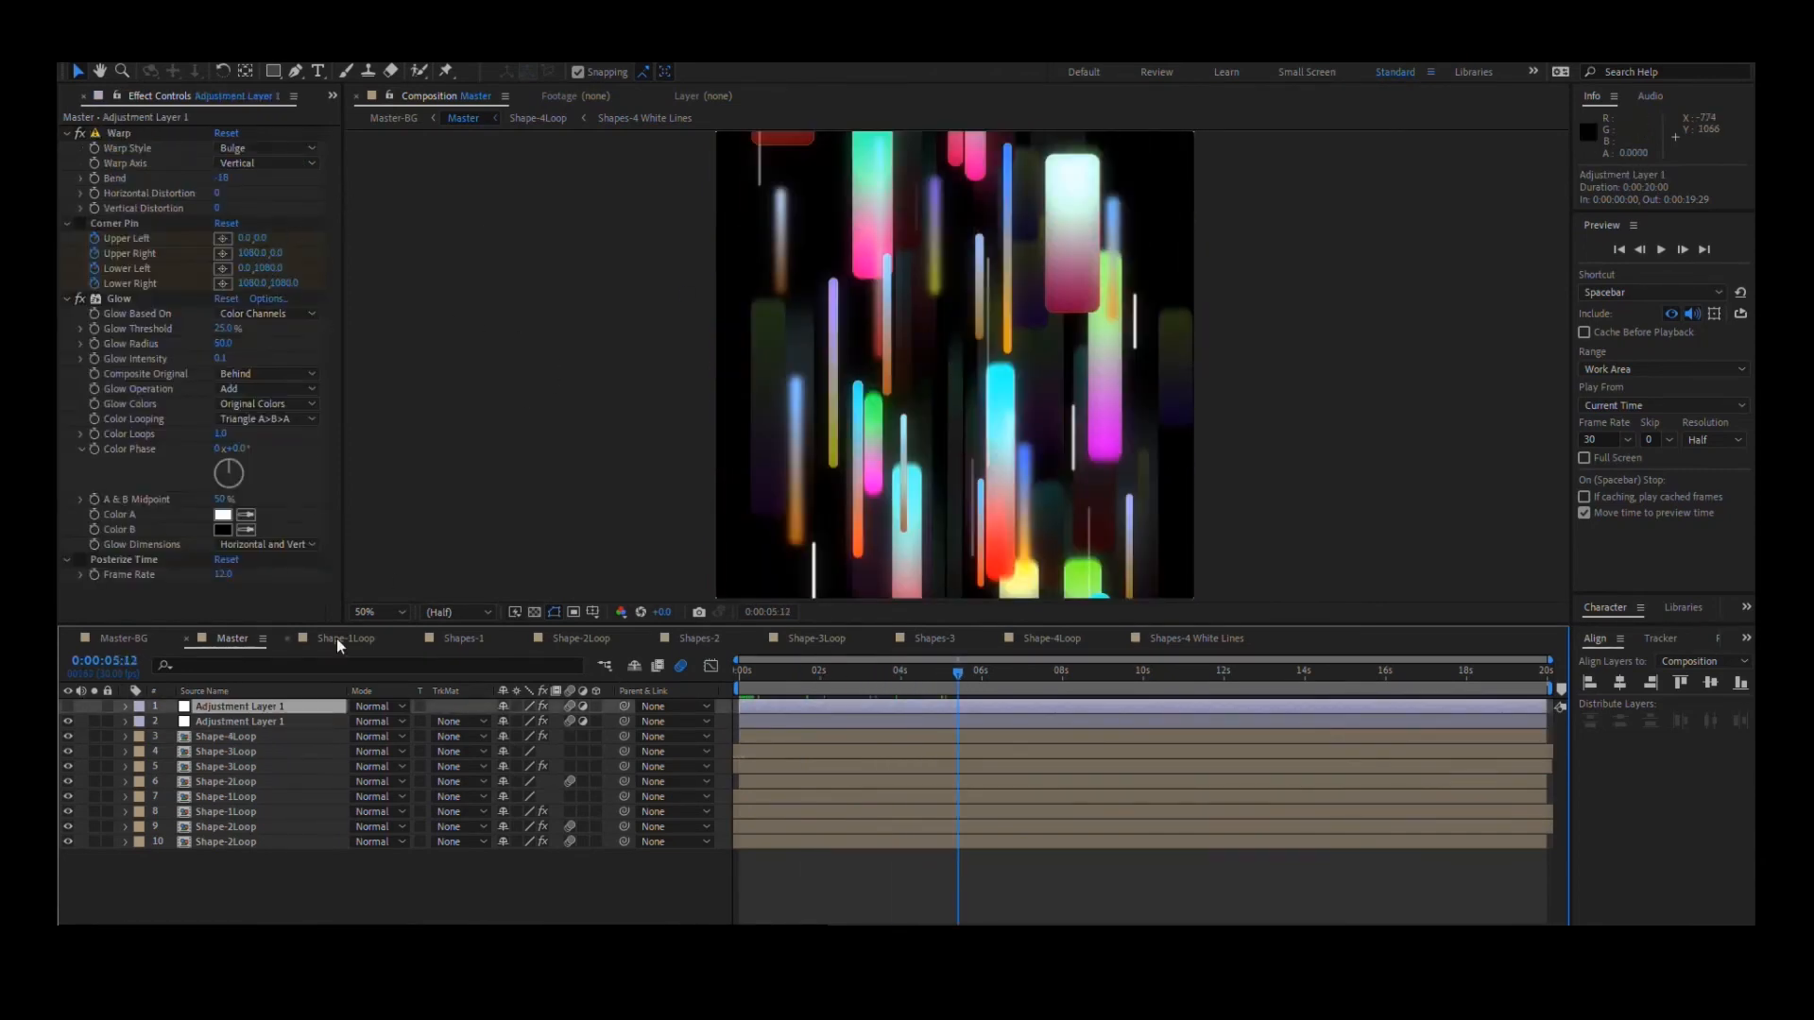
- Examine the adjustment layer's Warp, Corner Pin and Posterize Time effects around 0:00:05:25, leaving Corner Pin disabled
click(116, 135)
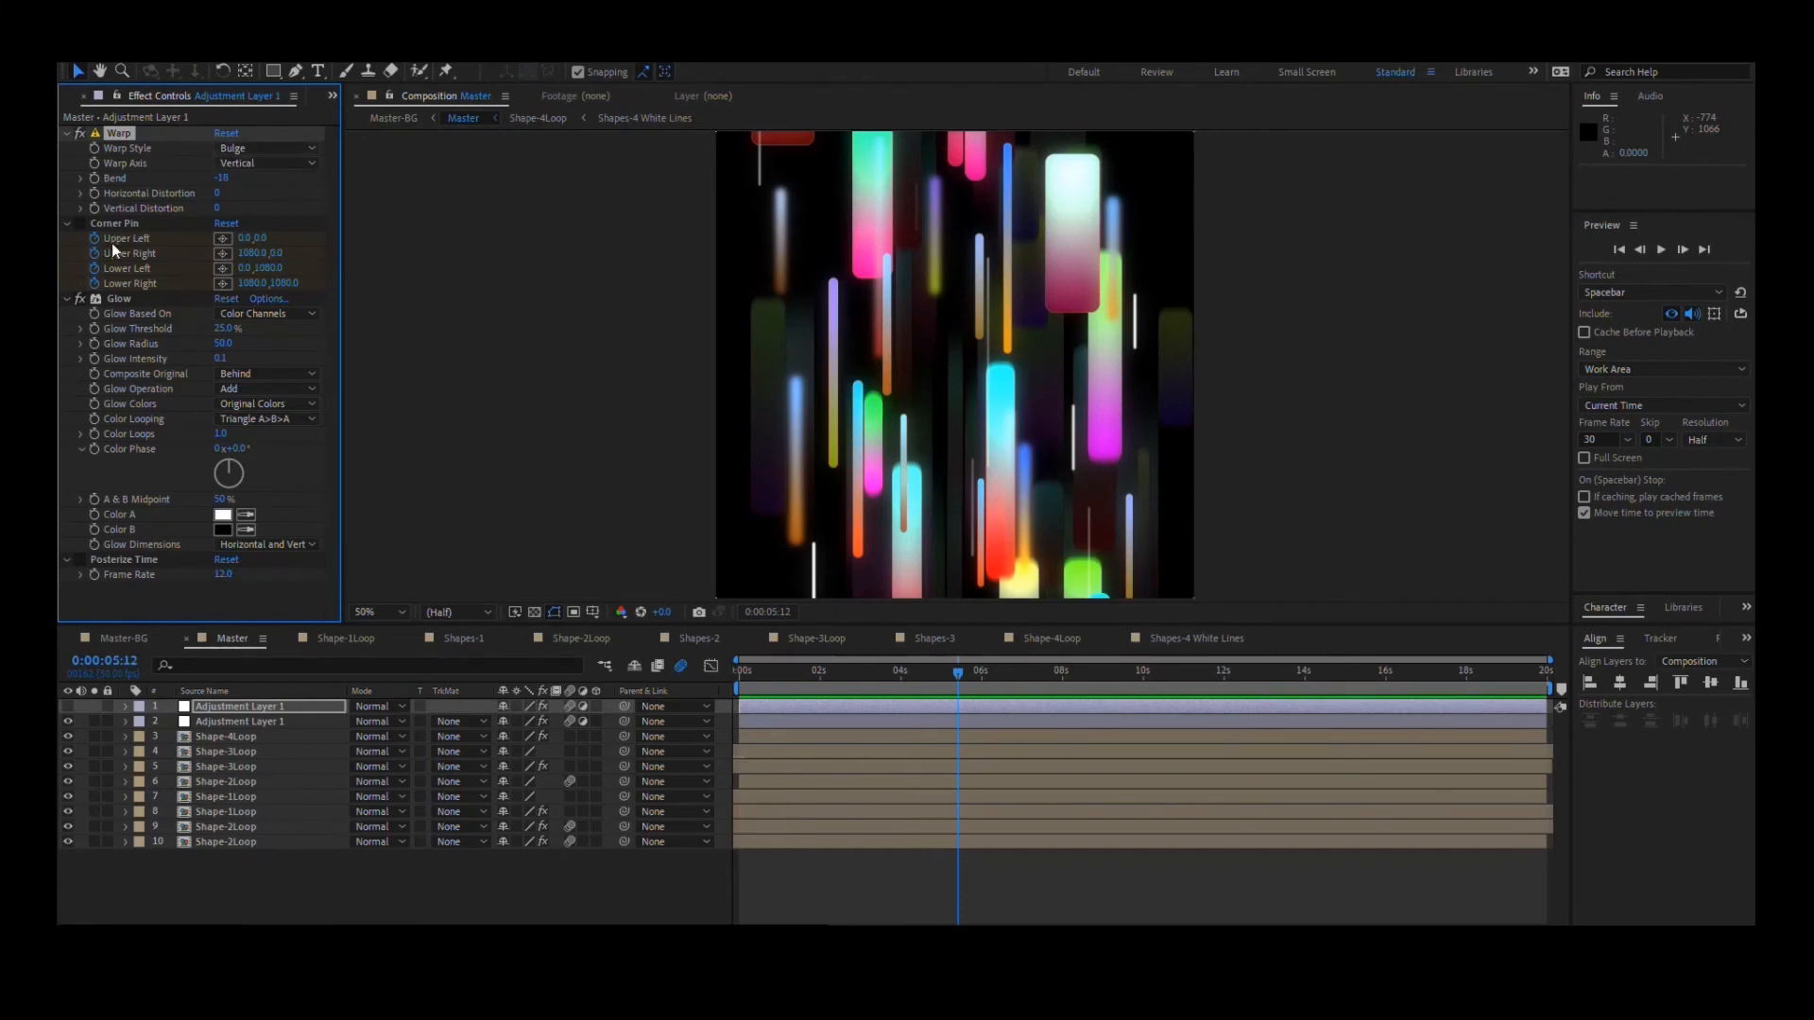
click(975, 670)
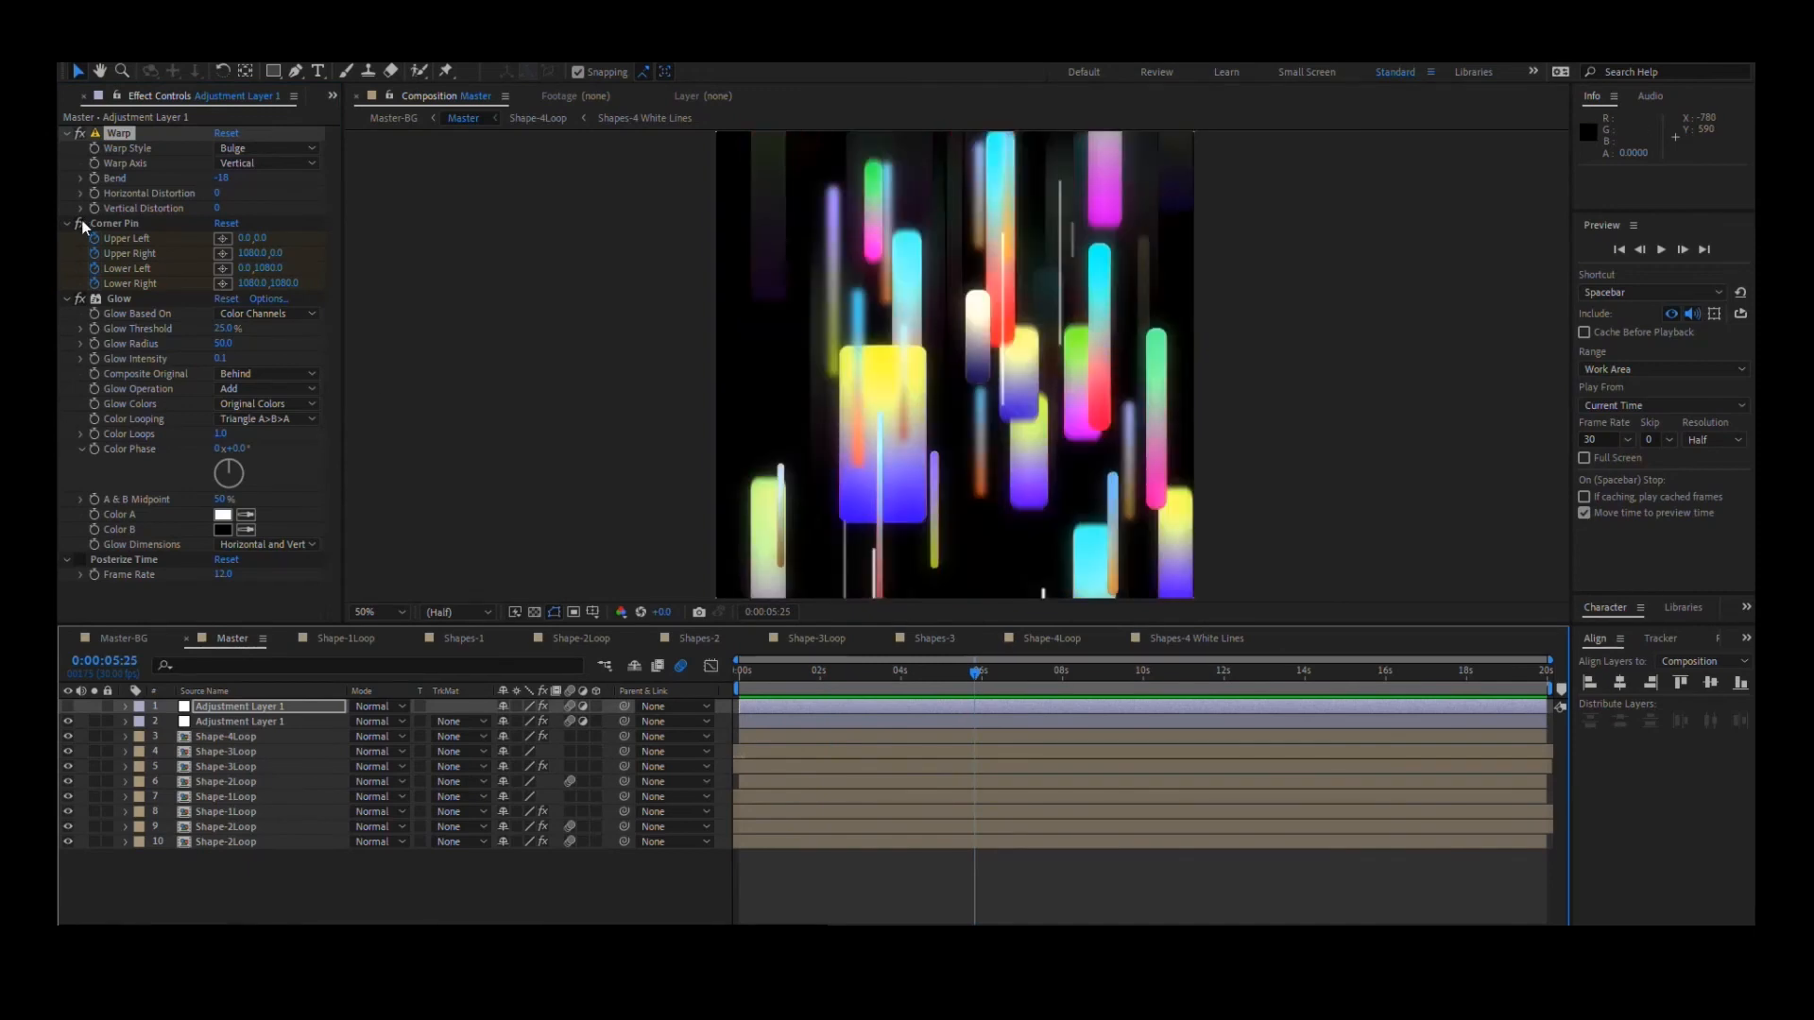
click(80, 224)
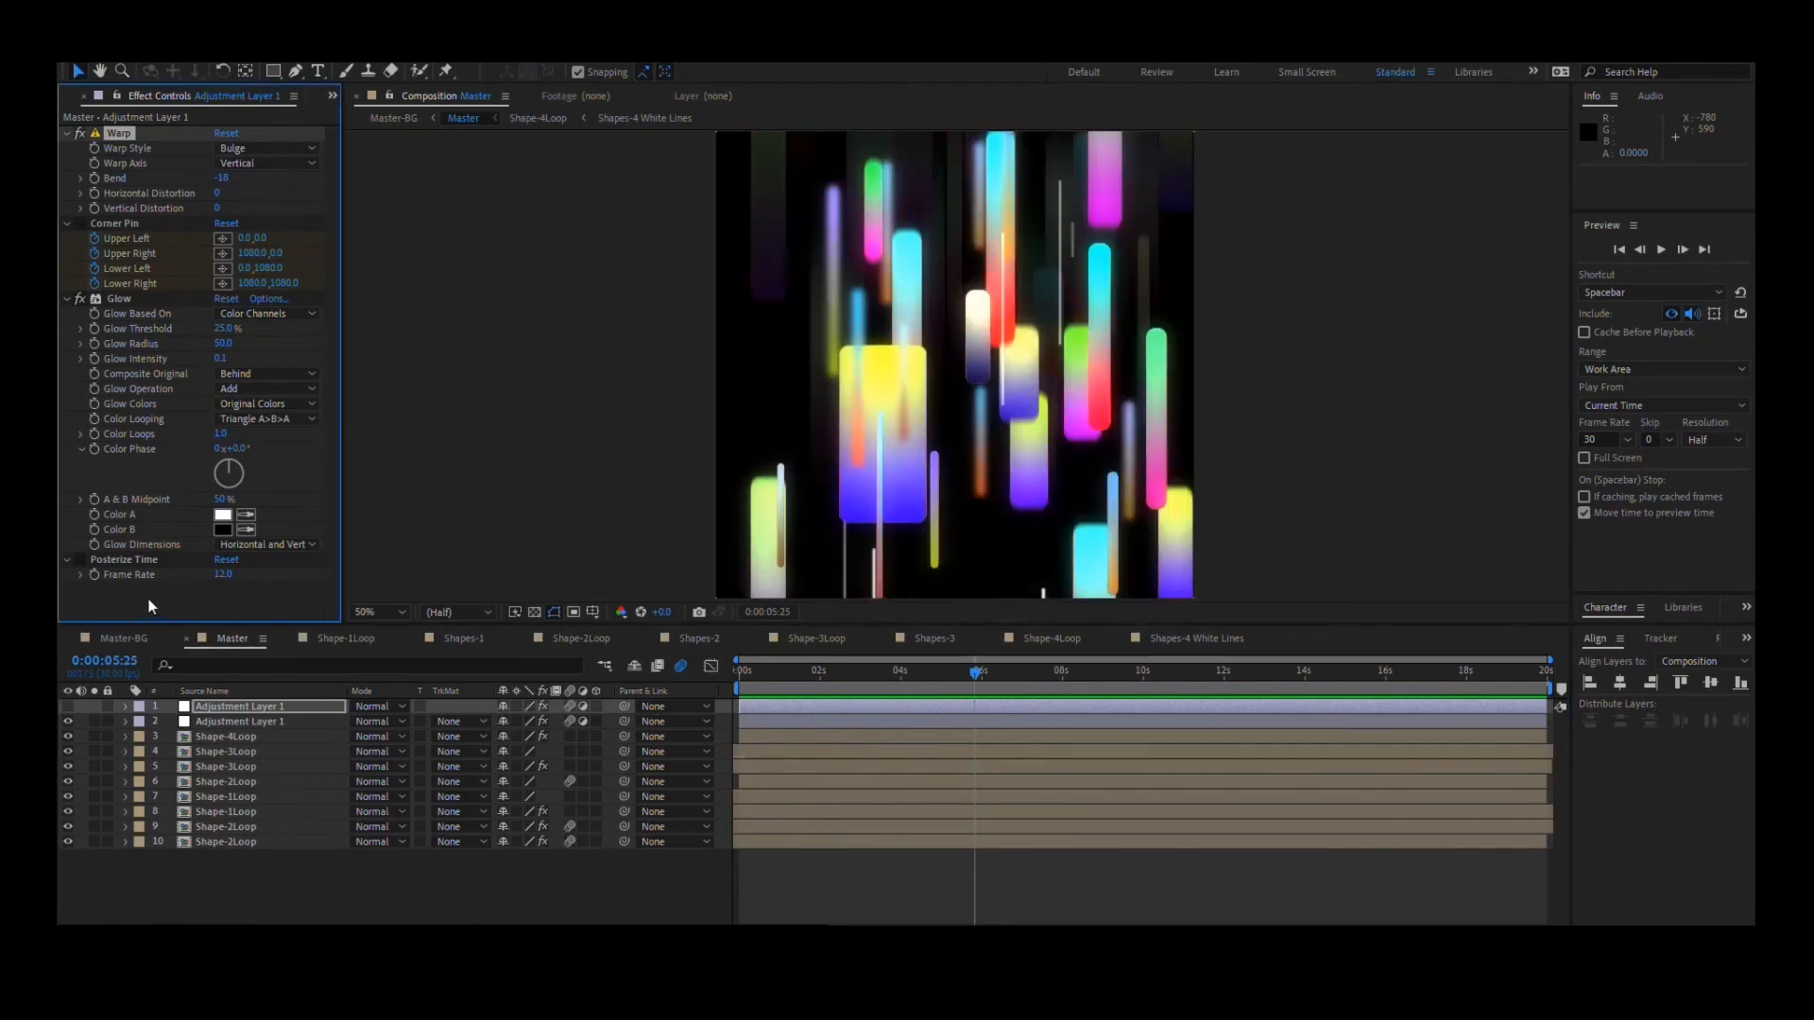
click(94, 559)
key(.)
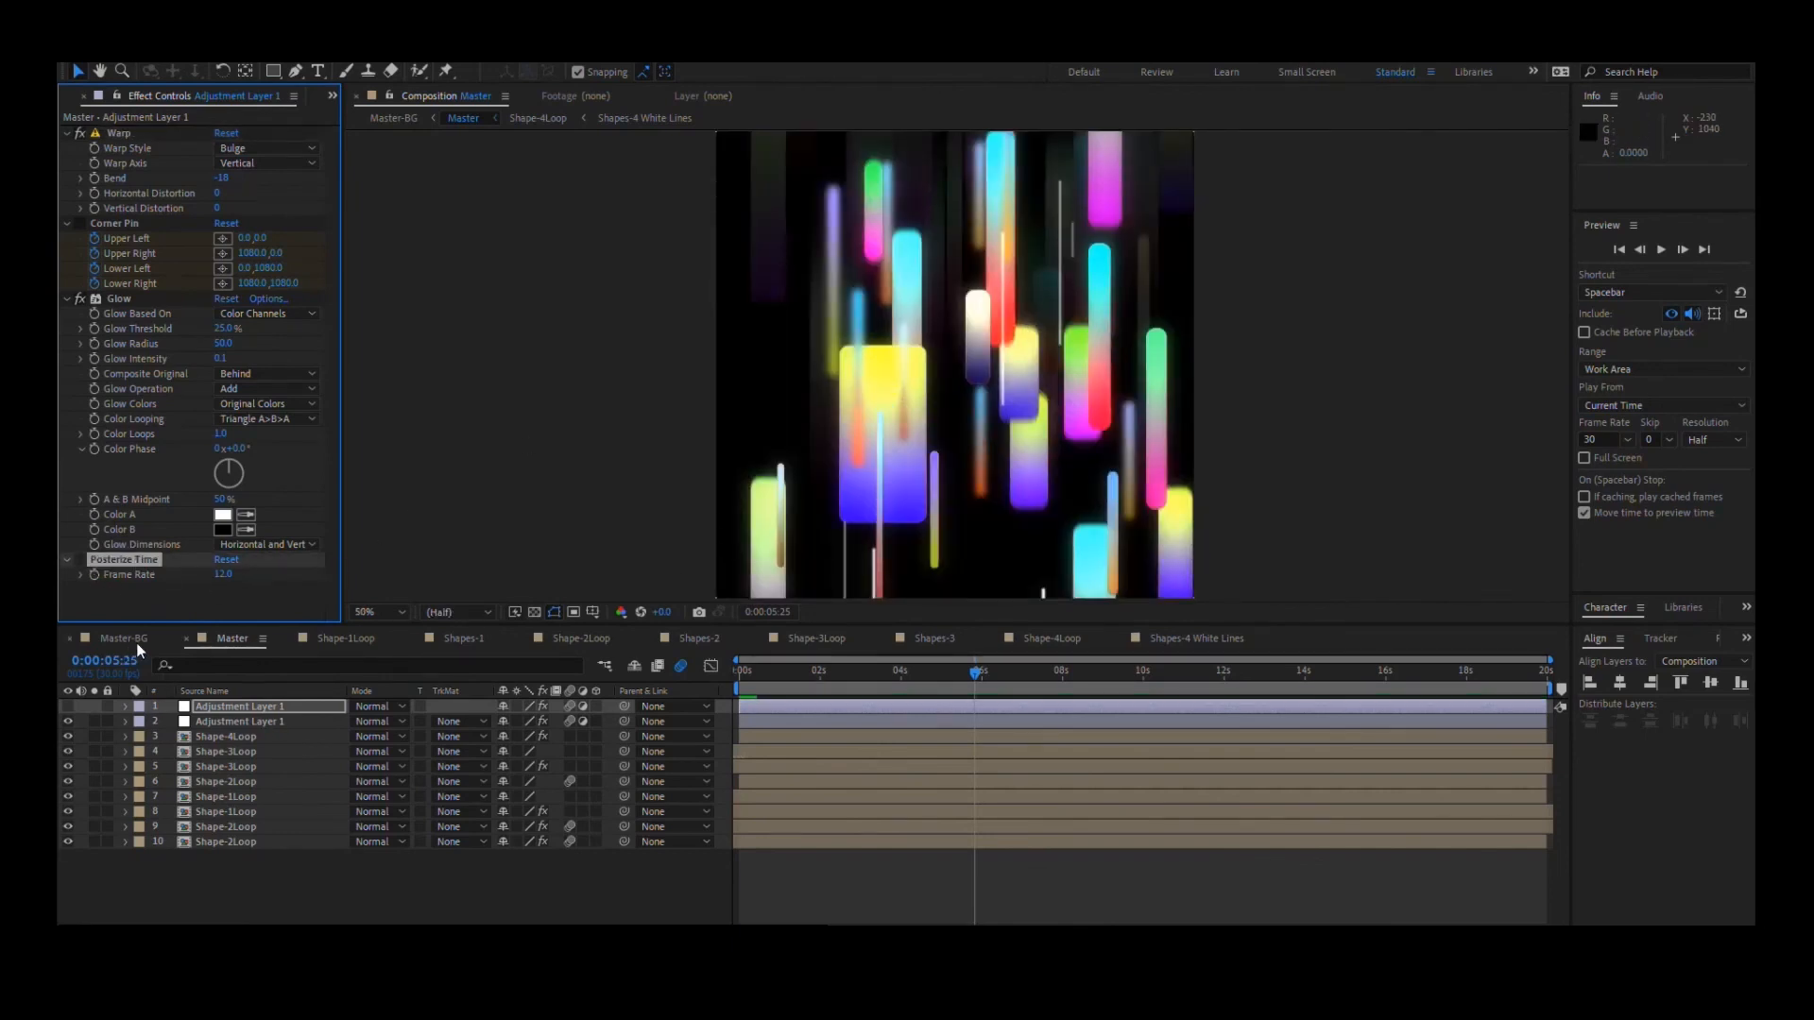
- Revisit the Master, Shape-1Loop and Shapes-1 compositions to review the nested structure of the project
click(319, 645)
click(251, 642)
scroll(901, 396, down, 2)
scroll(900, 396, up, 2)
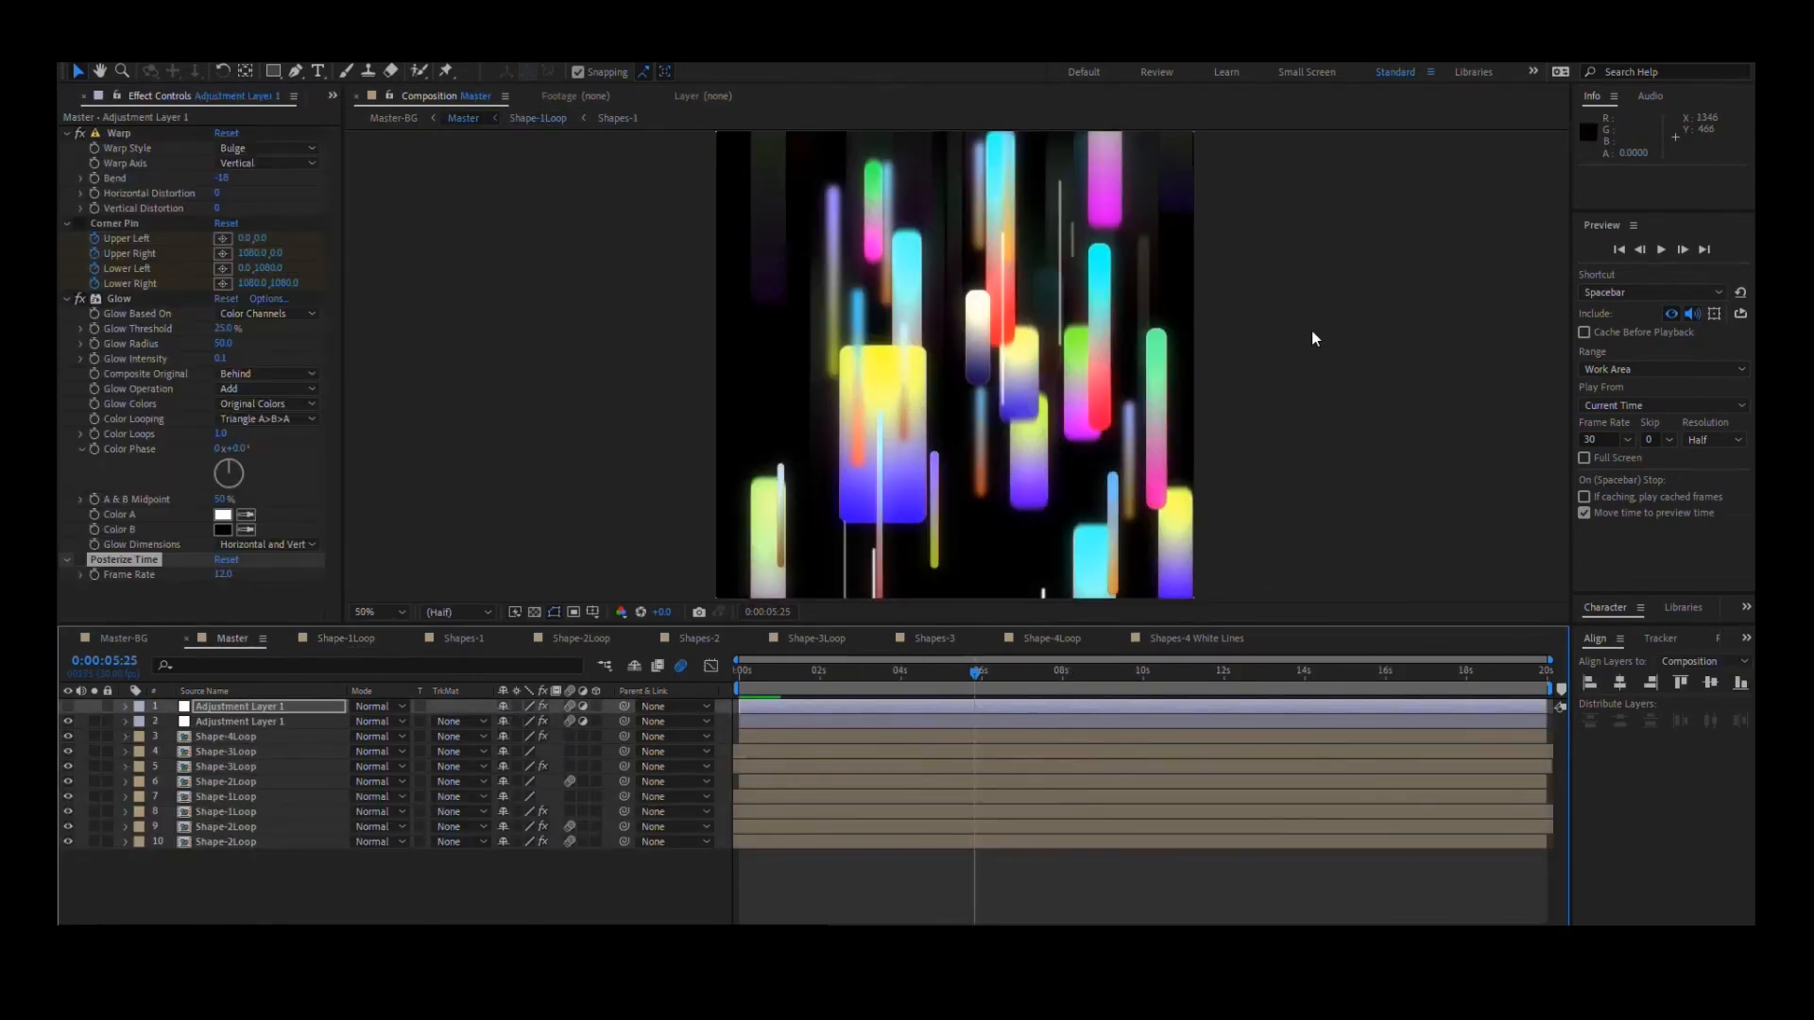
click(316, 640)
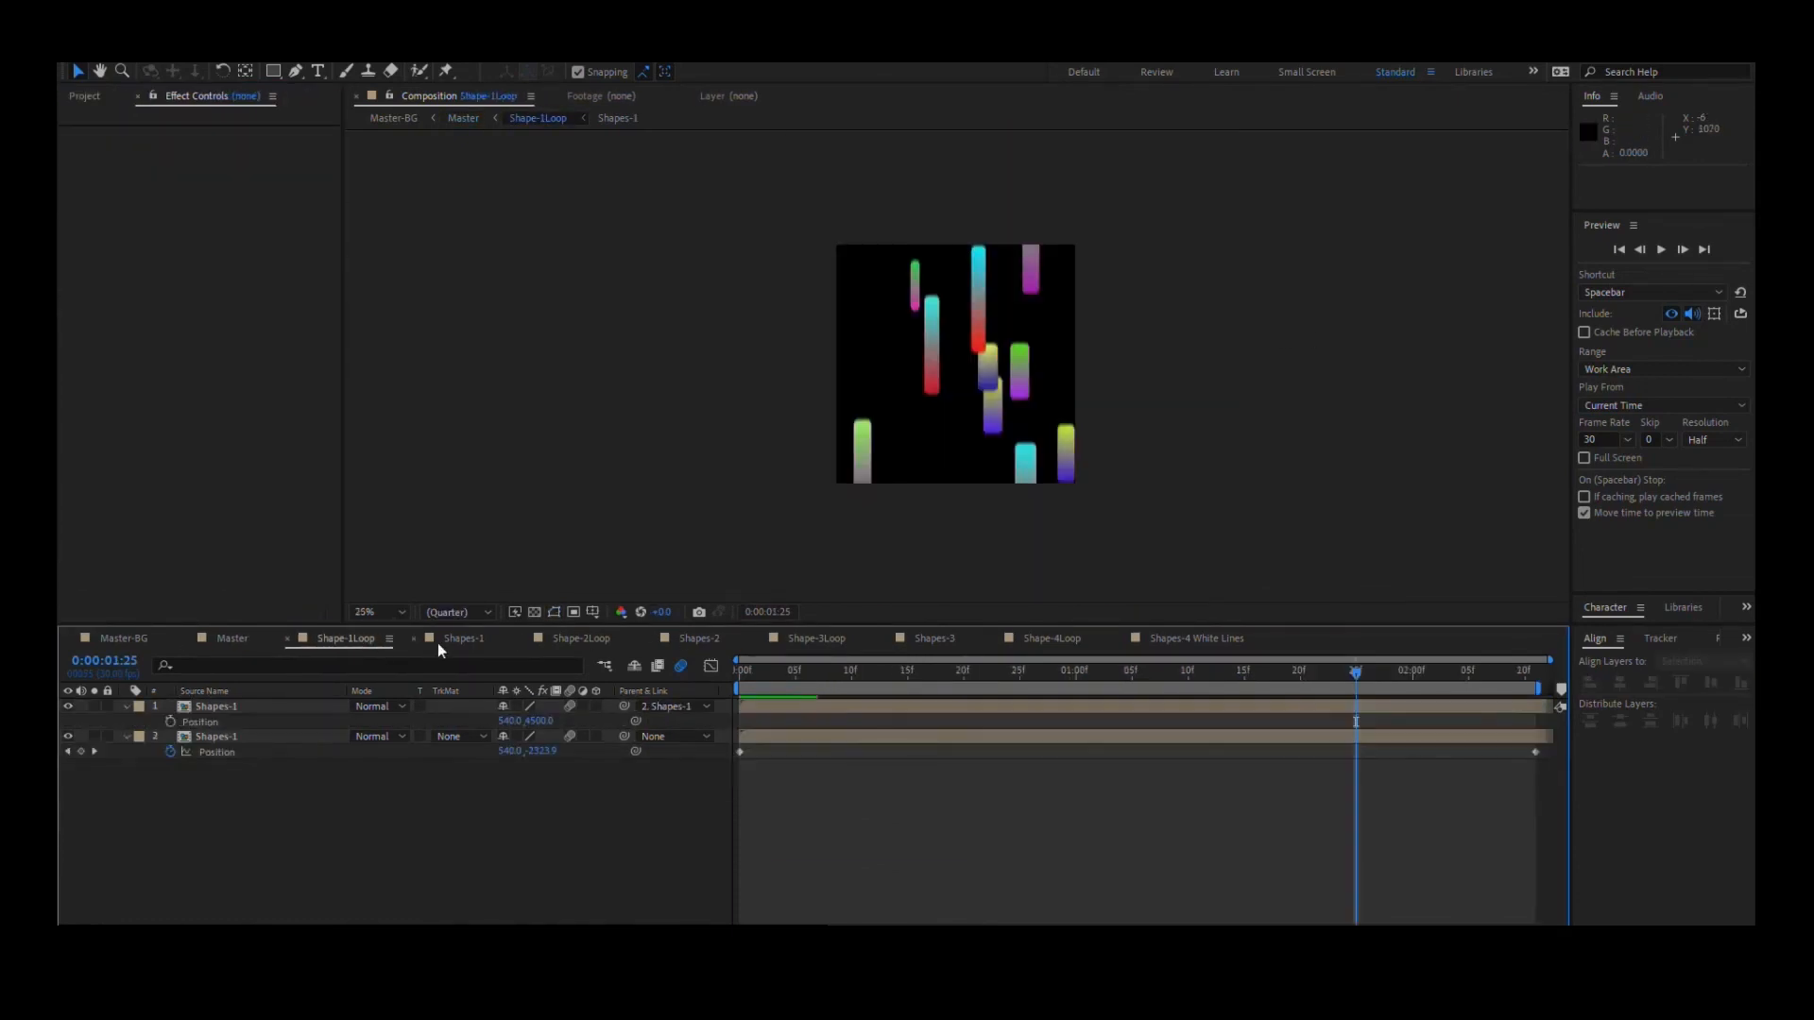
click(444, 641)
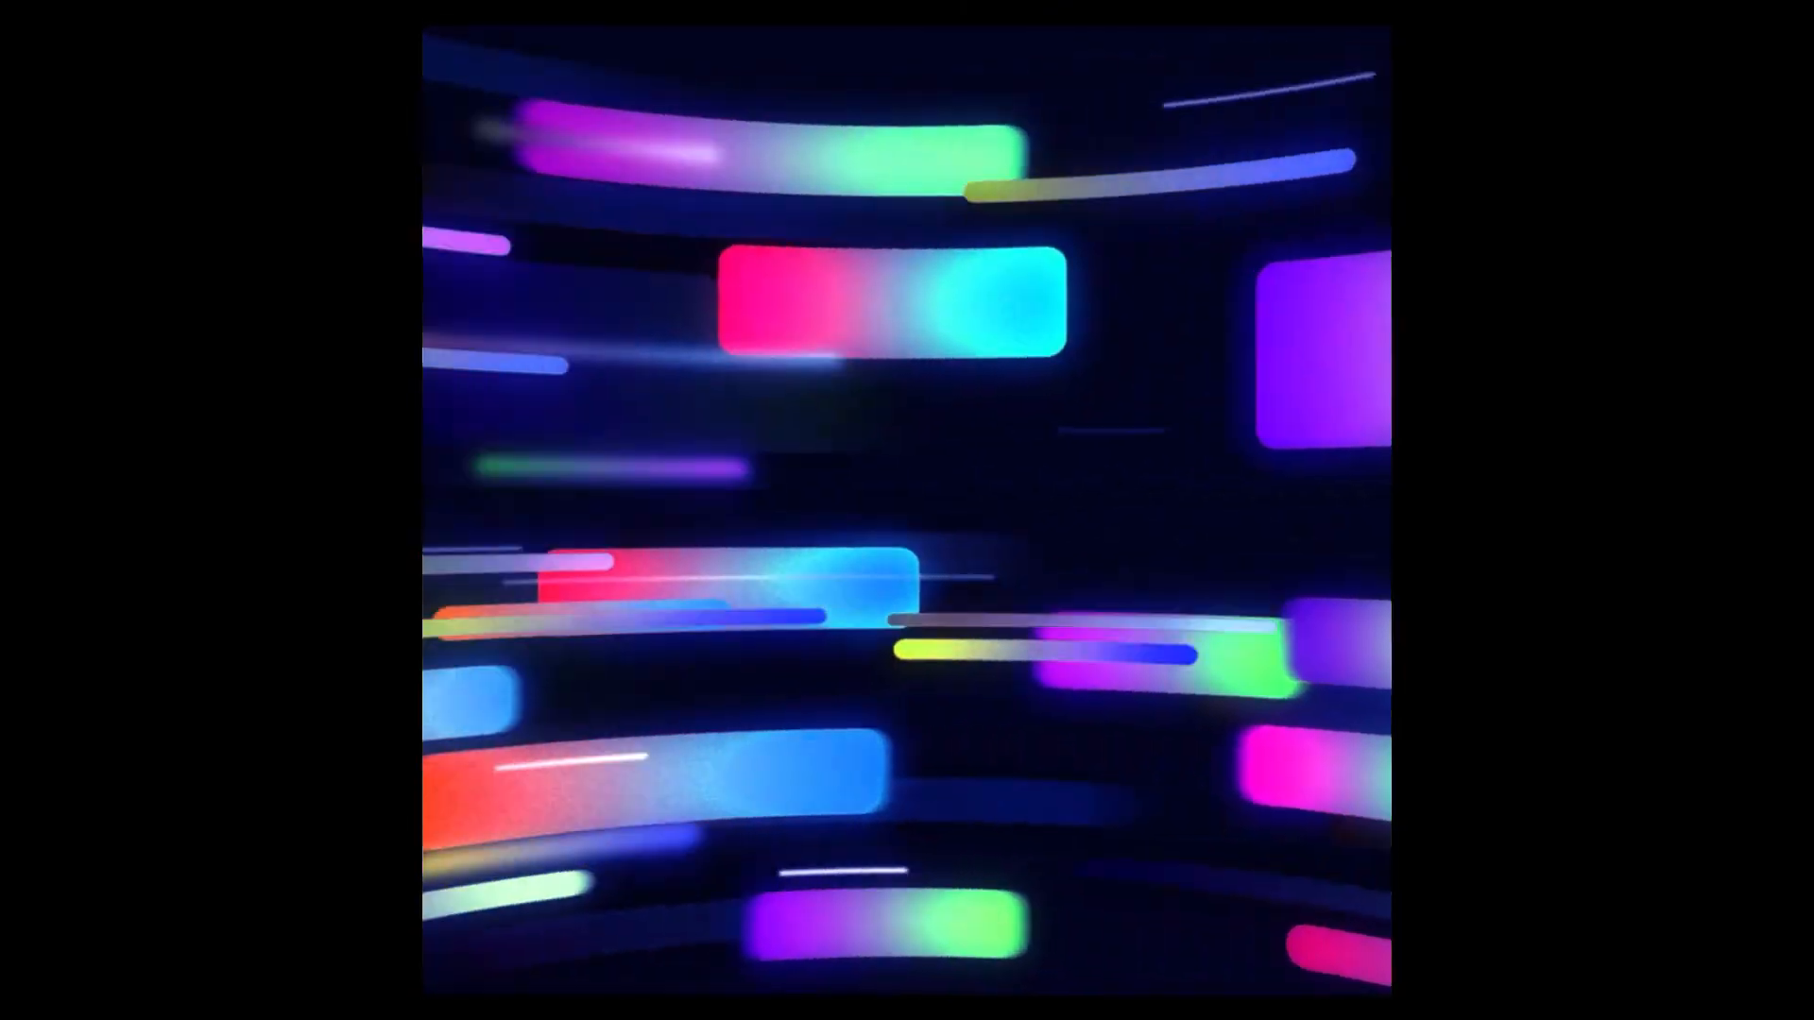